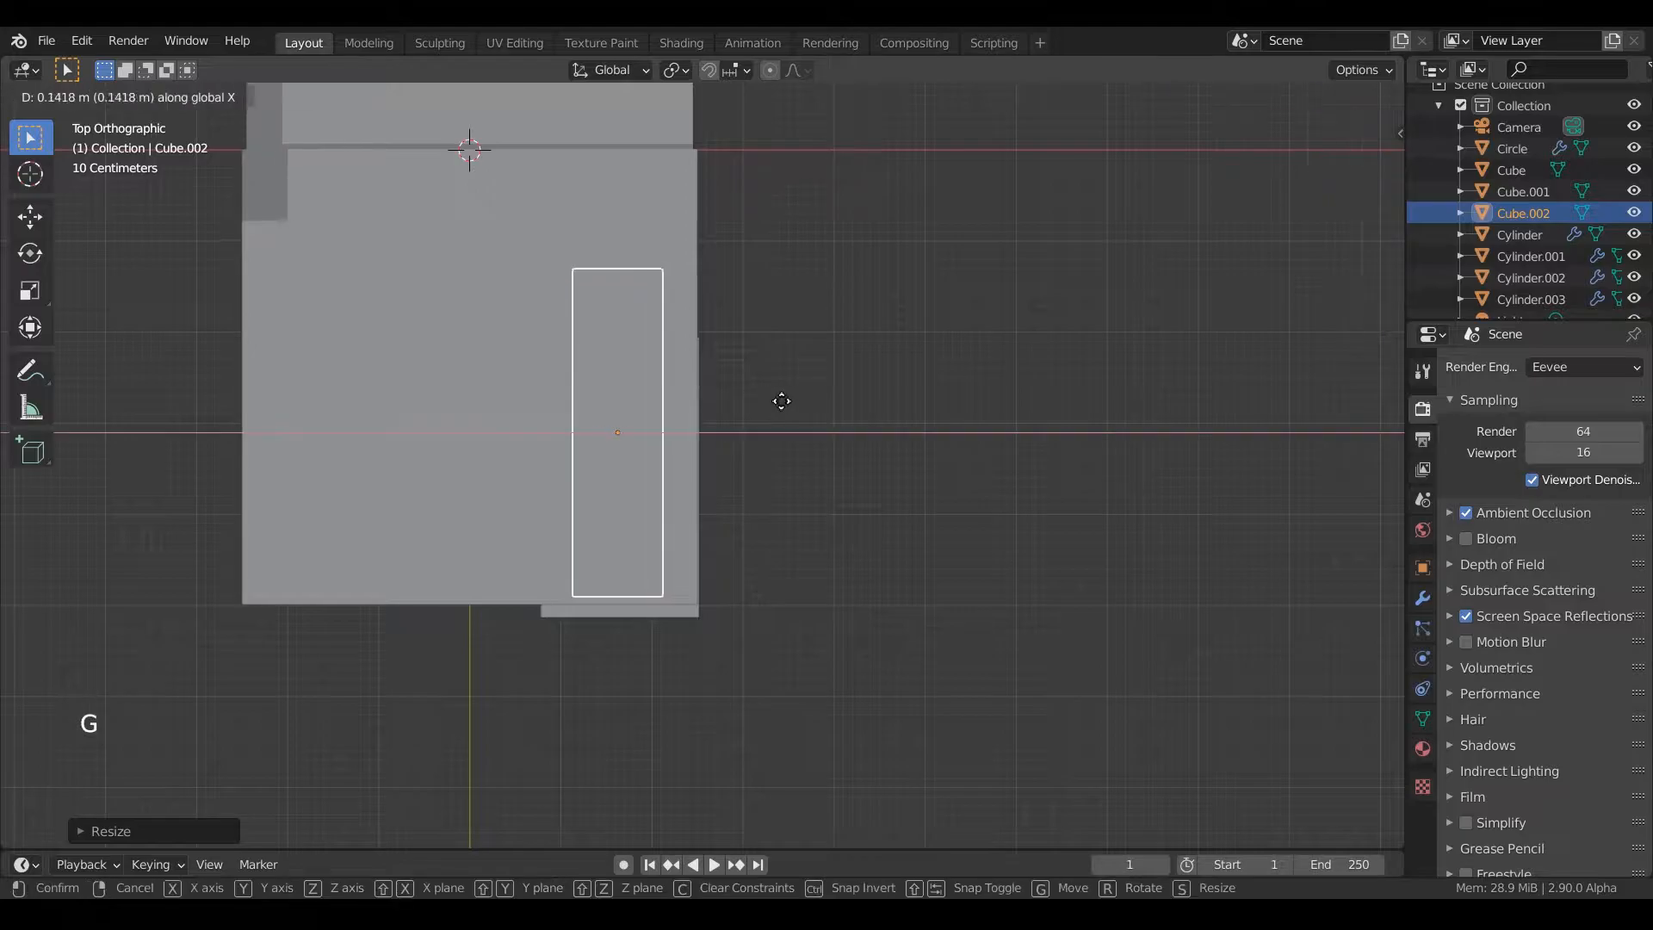
# Move the new box along X toward the side wall and thin it along Z into a slab.
pyautogui.click(746, 594)
pyautogui.click(758, 591)
pyautogui.moveTo(758, 592); pyautogui.dragTo(809, 439, button='middle')
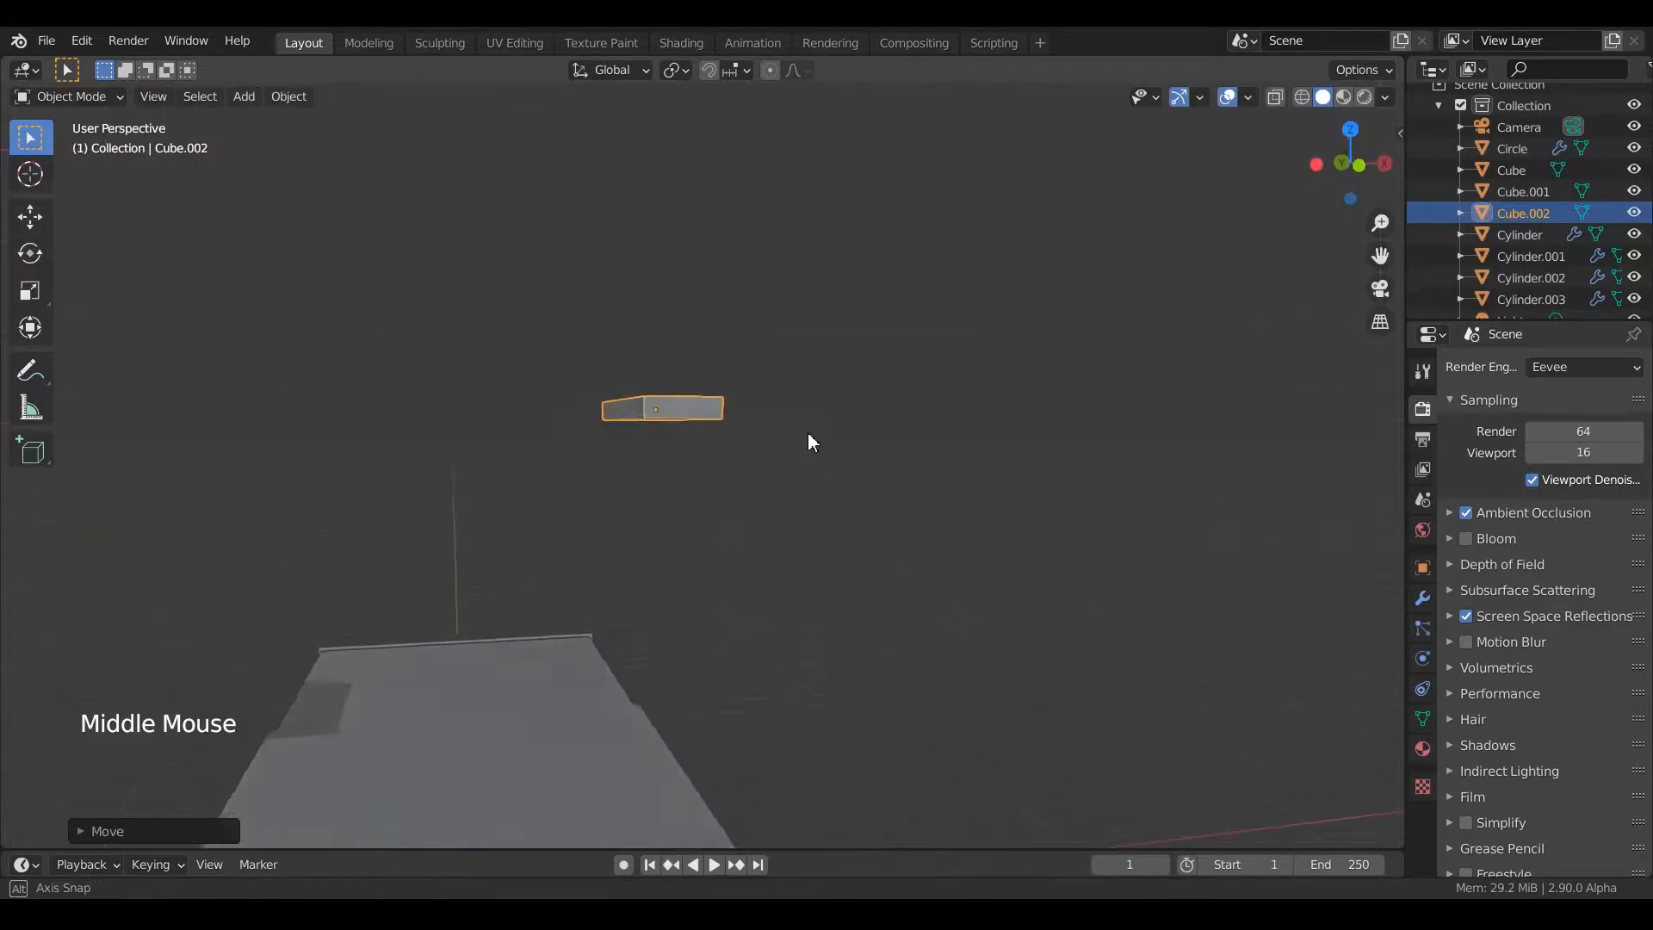
pyautogui.press('s')
pyautogui.press('z')
pyautogui.click(752, 496)
pyautogui.moveTo(752, 489); pyautogui.dragTo(799, 490, button='middle')
# Move the slab along Z to hang above the cabinet countertop as a wall shelf.
pyautogui.press('g')
pyautogui.press('z')
pyautogui.click(836, 724)
pyautogui.keyDown('shift'); pyautogui.moveTo(838, 726); pyautogui.dragTo(839, 387, button='middle'); pyautogui.keyUp('shift')
pyautogui.scroll(5, 839, 387)
pyautogui.keyDown('shift'); pyautogui.moveTo(827, 405); pyautogui.dragTo(937, 540, button='middle'); pyautogui.keyUp('shift')
pyautogui.scroll(-2, 846, 426)
pyautogui.press('g')
pyautogui.press('z')
pyautogui.click(976, 756)
pyautogui.moveTo(976, 756); pyautogui.dragTo(955, 581, button='middle')
pyautogui.keyDown('shift'); pyautogui.moveTo(956, 581); pyautogui.dragTo(959, 448, button='middle'); pyautogui.keyUp('shift')
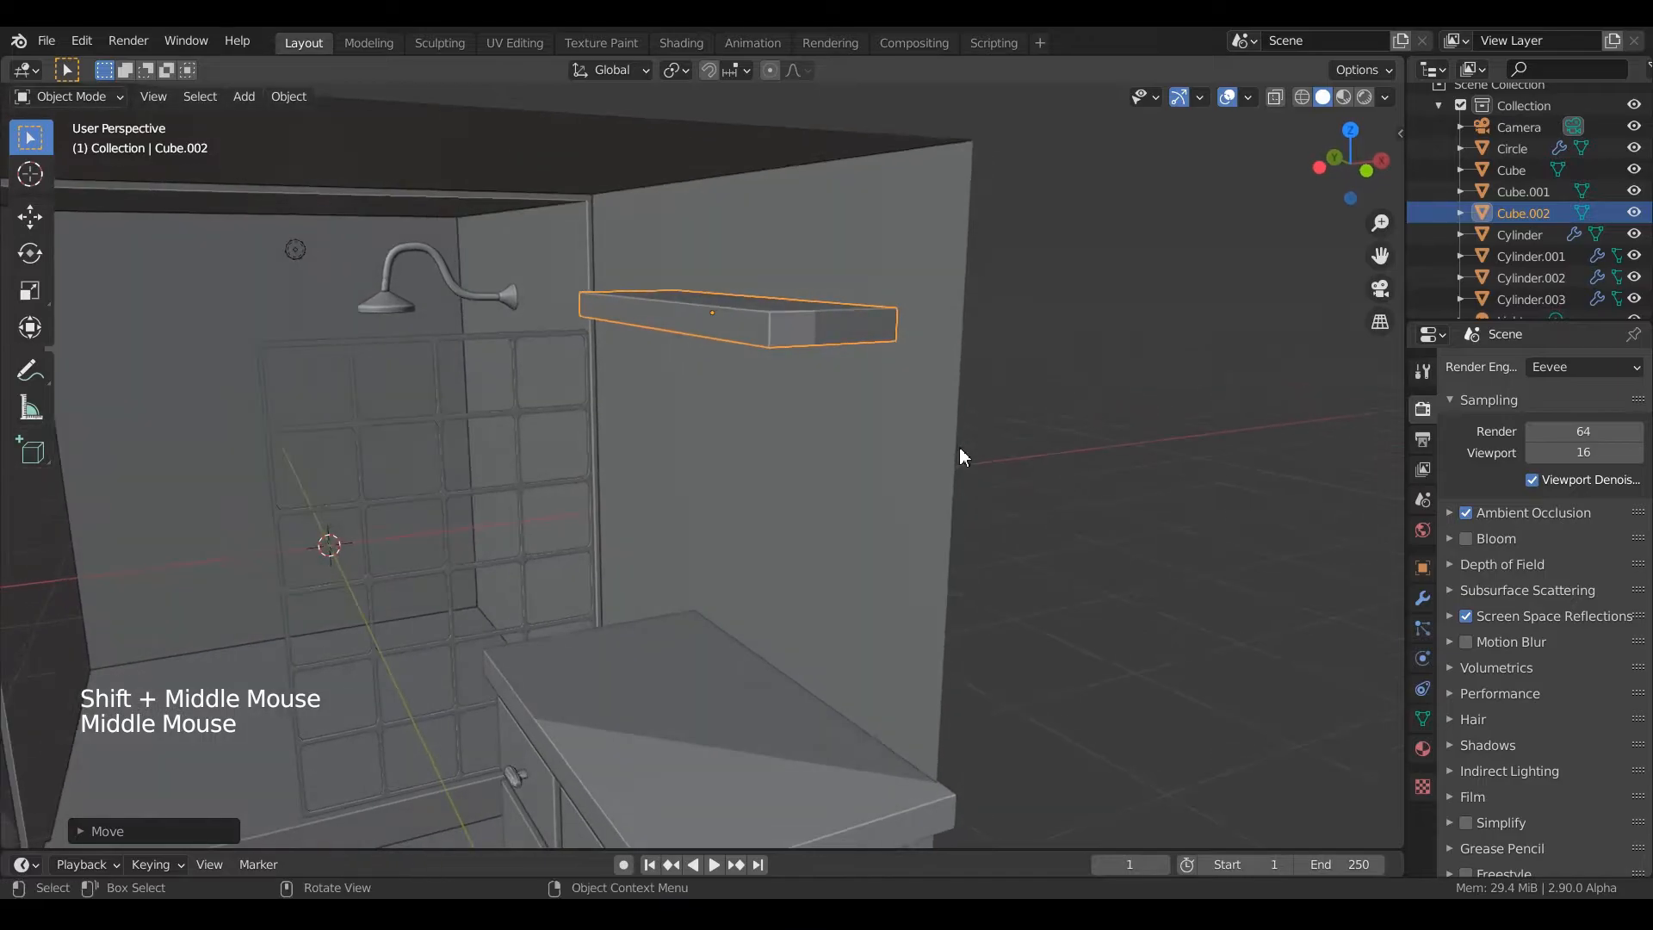
pyautogui.press('g')
pyautogui.press('z')
pyautogui.click(978, 594)
# Scale the wall shelf along Z to make it thinner.
pyautogui.moveTo(978, 594); pyautogui.dragTo(1052, 518, button='middle')
pyautogui.press('s')
pyautogui.press('z')
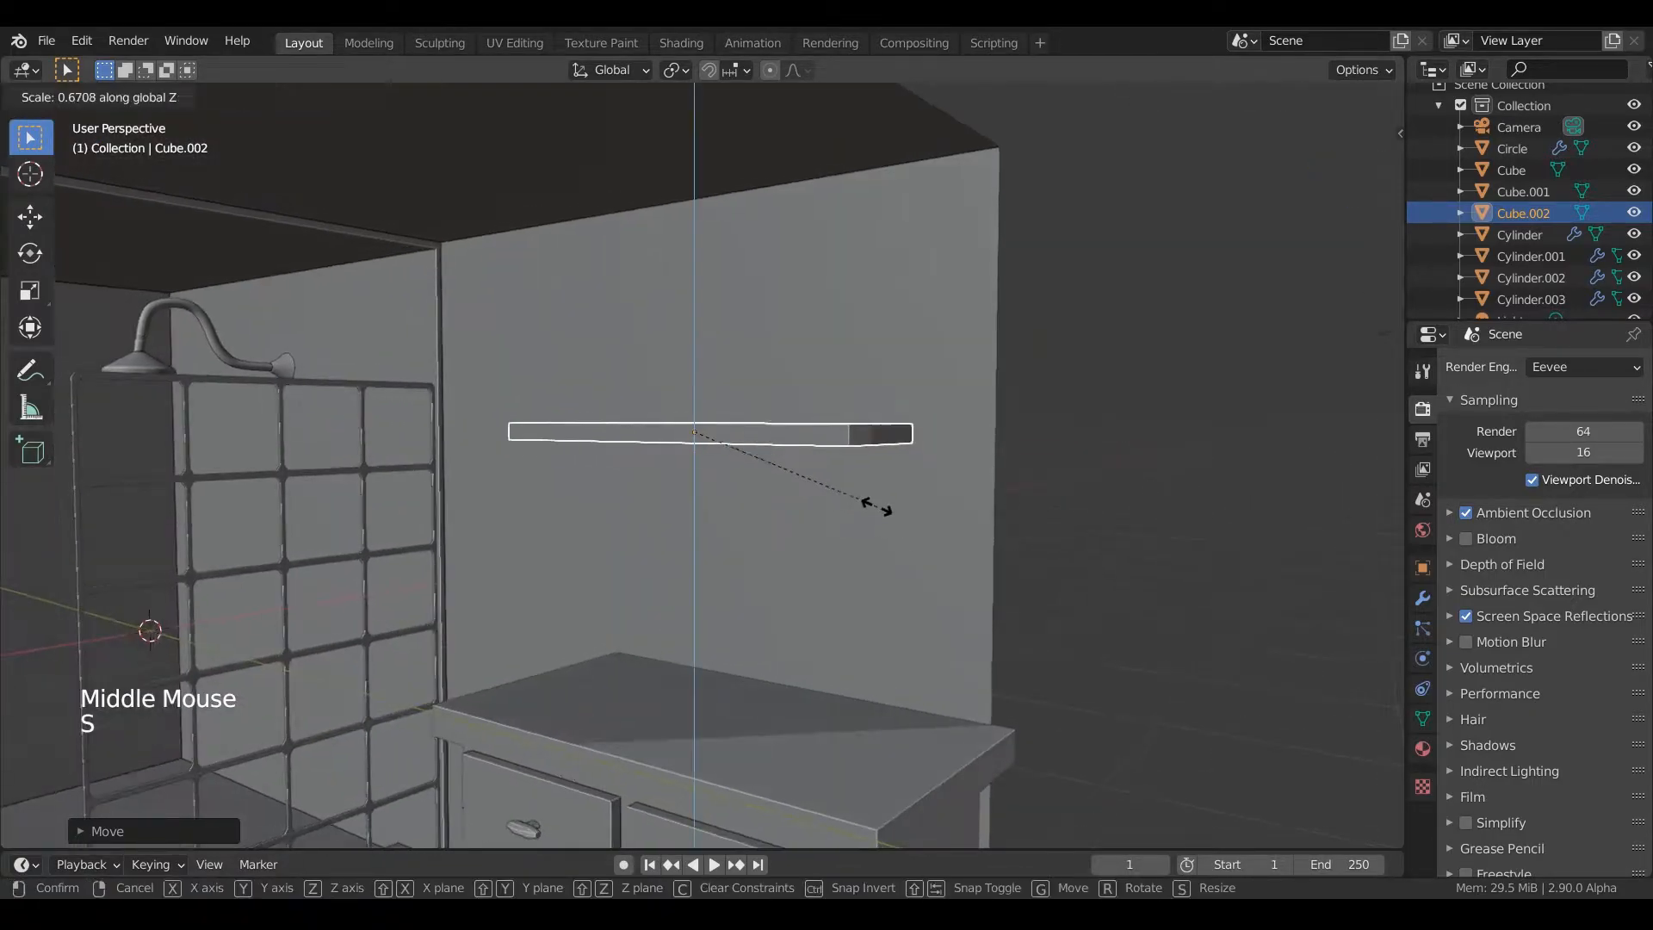
pyautogui.click(848, 457)
pyautogui.scroll(1, 848, 457)
pyautogui.scroll(-1, 928, 535)
pyautogui.moveTo(848, 457); pyautogui.dragTo(982, 577, button='middle')
pyautogui.scroll(4, 928, 536)
pyautogui.scroll(-6, 1026, 514)
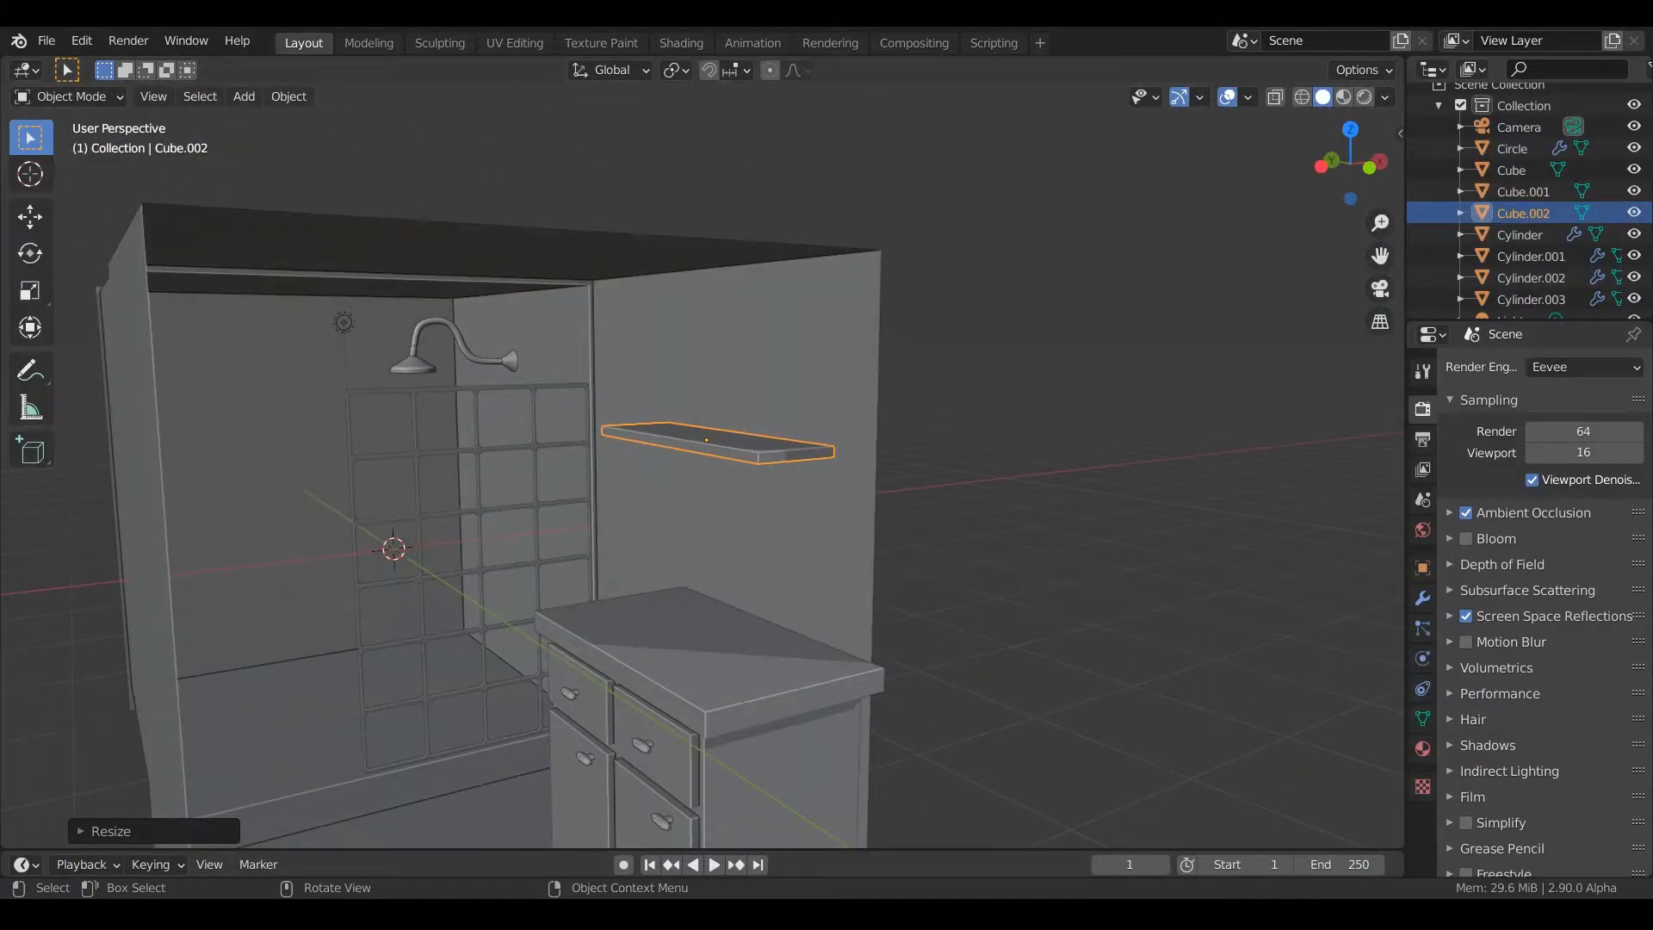
pyautogui.moveTo(982, 577); pyautogui.dragTo(911, 448, button='middle')
pyautogui.scroll(-2, 938, 529)
pyautogui.scroll(3, 937, 411)
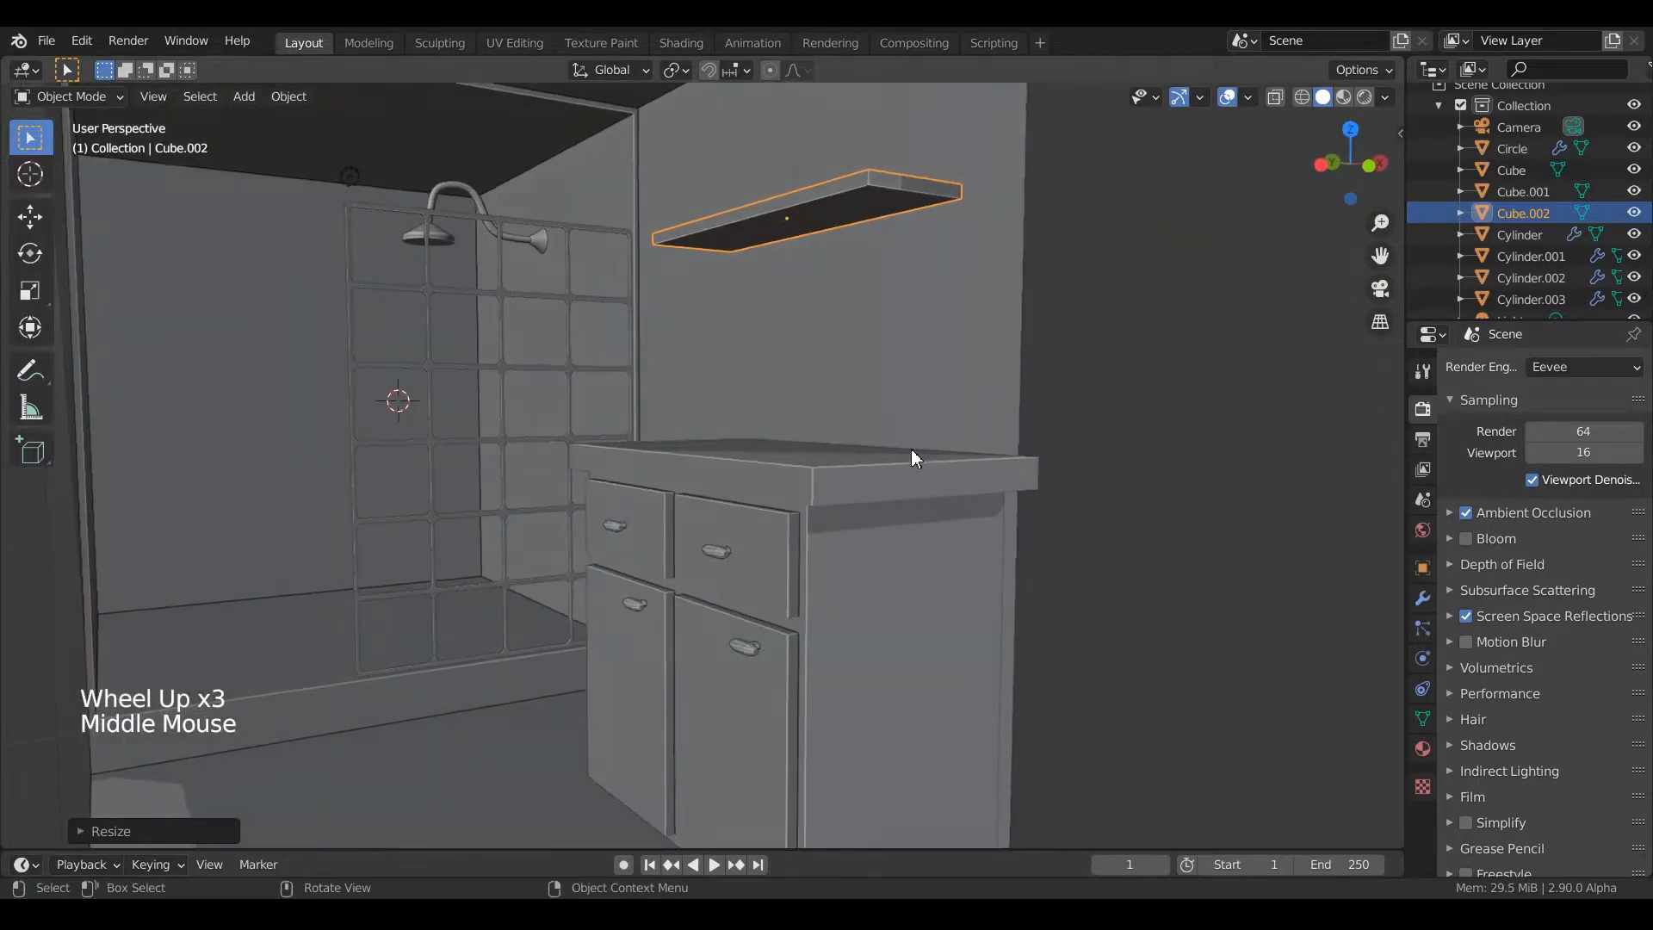
# Lower the cabinet's countertop and upper front vertices along Z by about 0.2 m in Edit Mode.
pyautogui.moveTo(947, 526); pyautogui.dragTo(891, 508, button='middle')
pyautogui.click(891, 508)
pyautogui.scroll(-2, 891, 507)
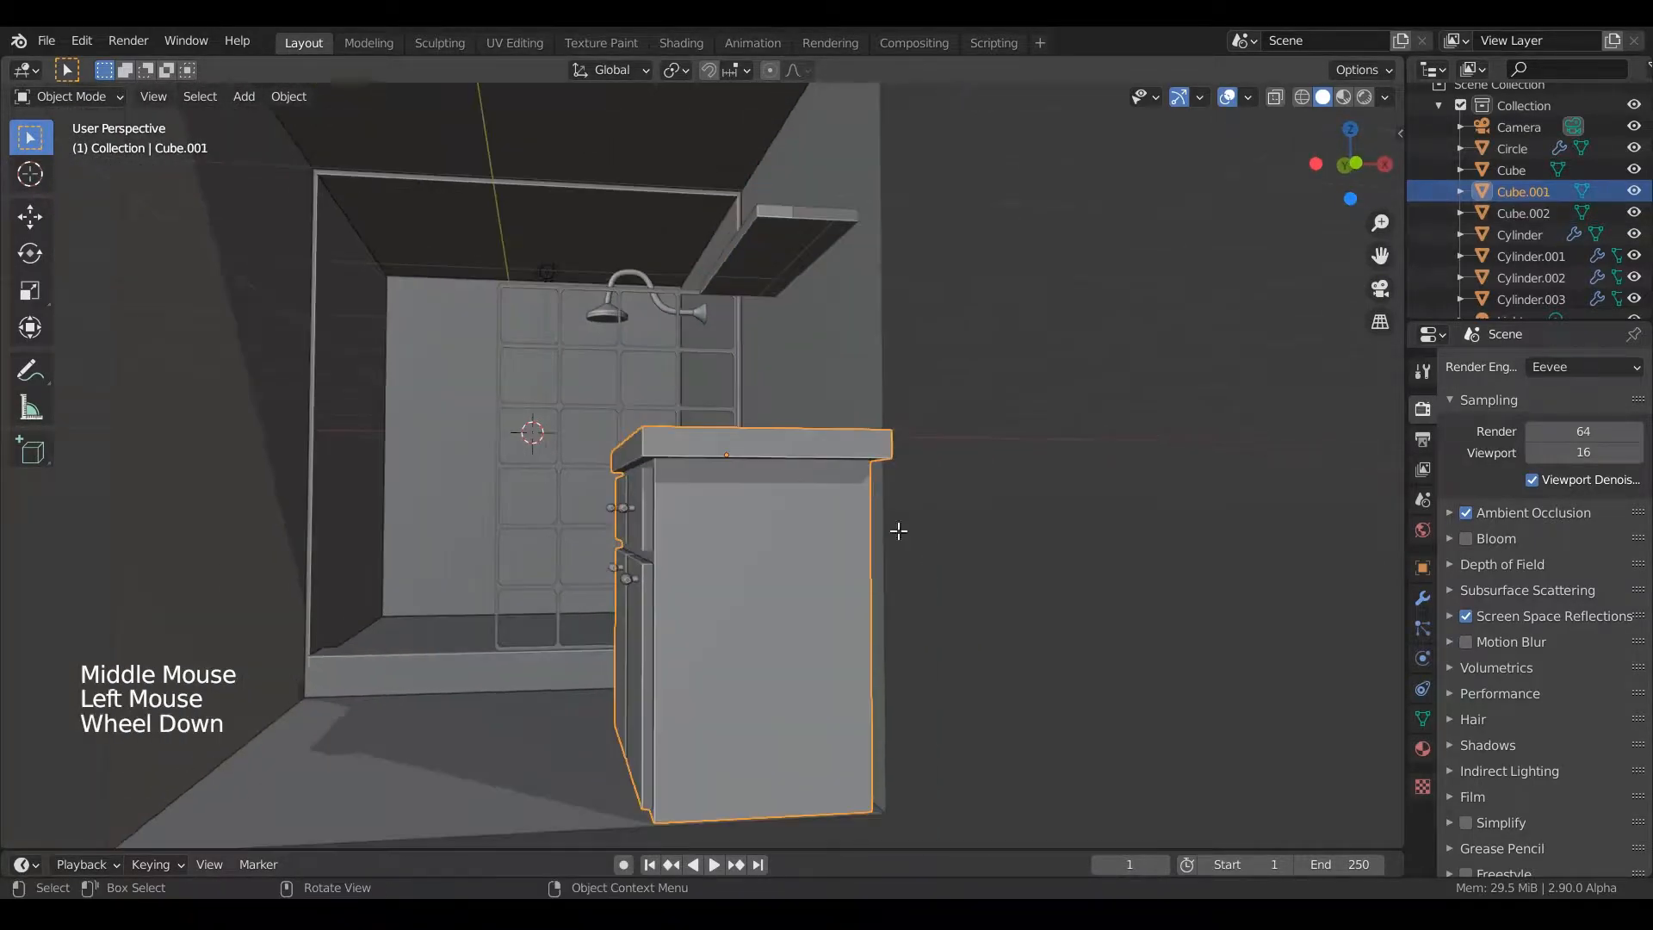
pyautogui.press('Tab')
pyautogui.click(672, 496)
pyautogui.press('KP_1')
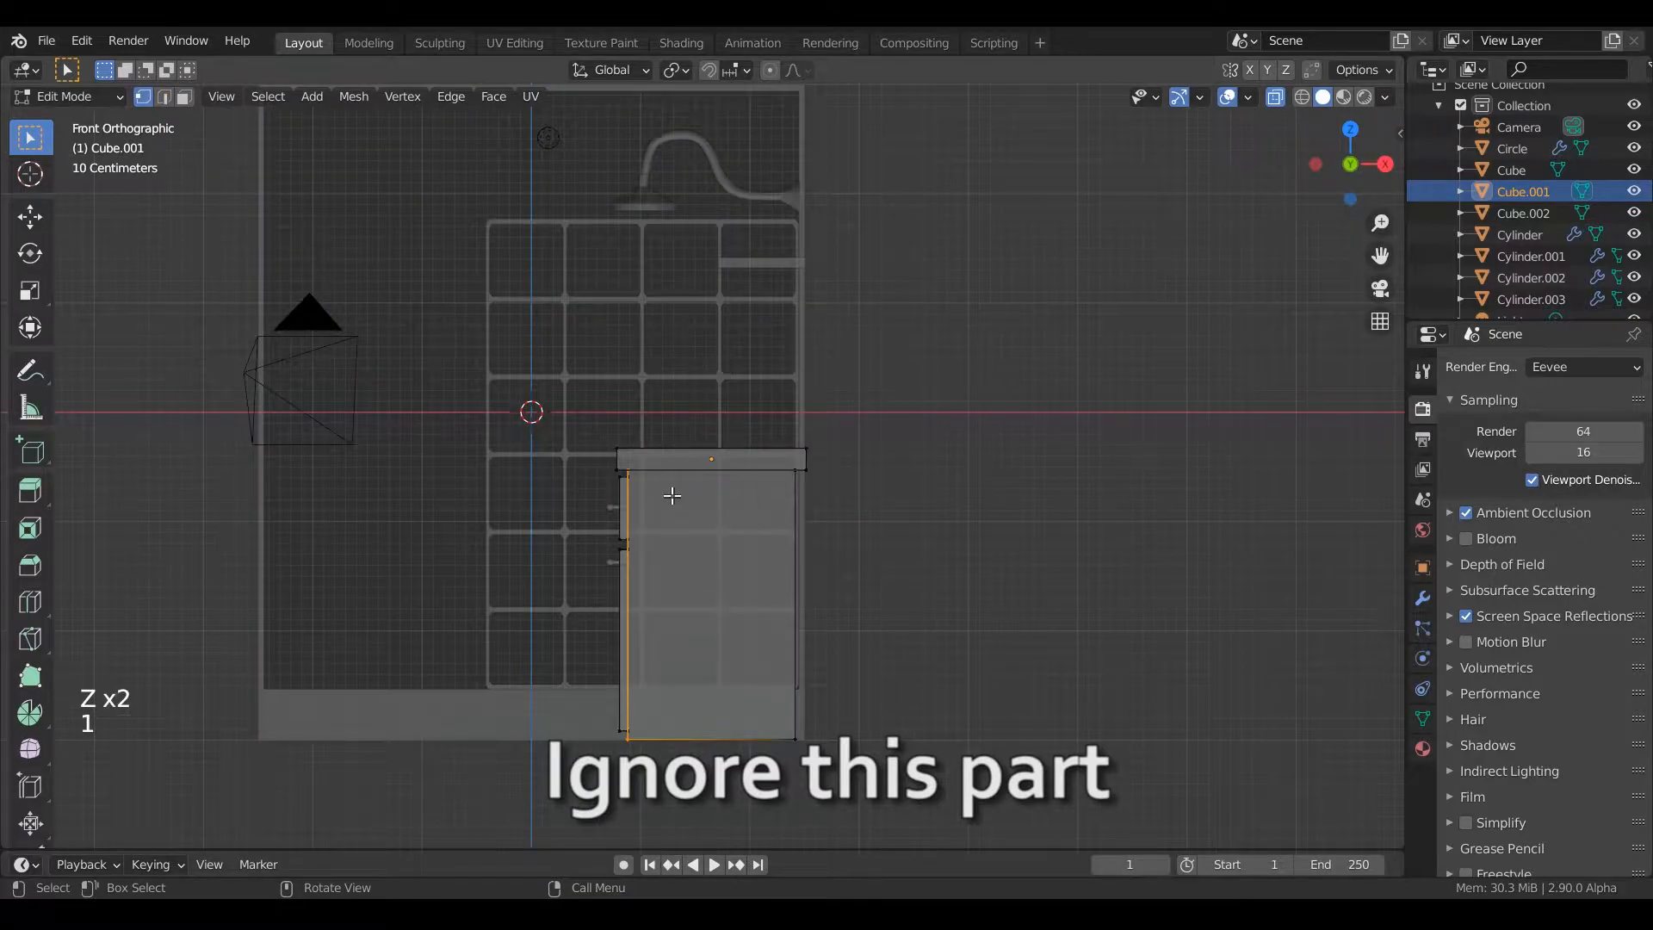
pyautogui.press('a')
pyautogui.press('a')
pyautogui.press('a')
pyautogui.scroll(3, 579, 457)
pyautogui.press('b')
pyautogui.press('g')
pyautogui.press('z')
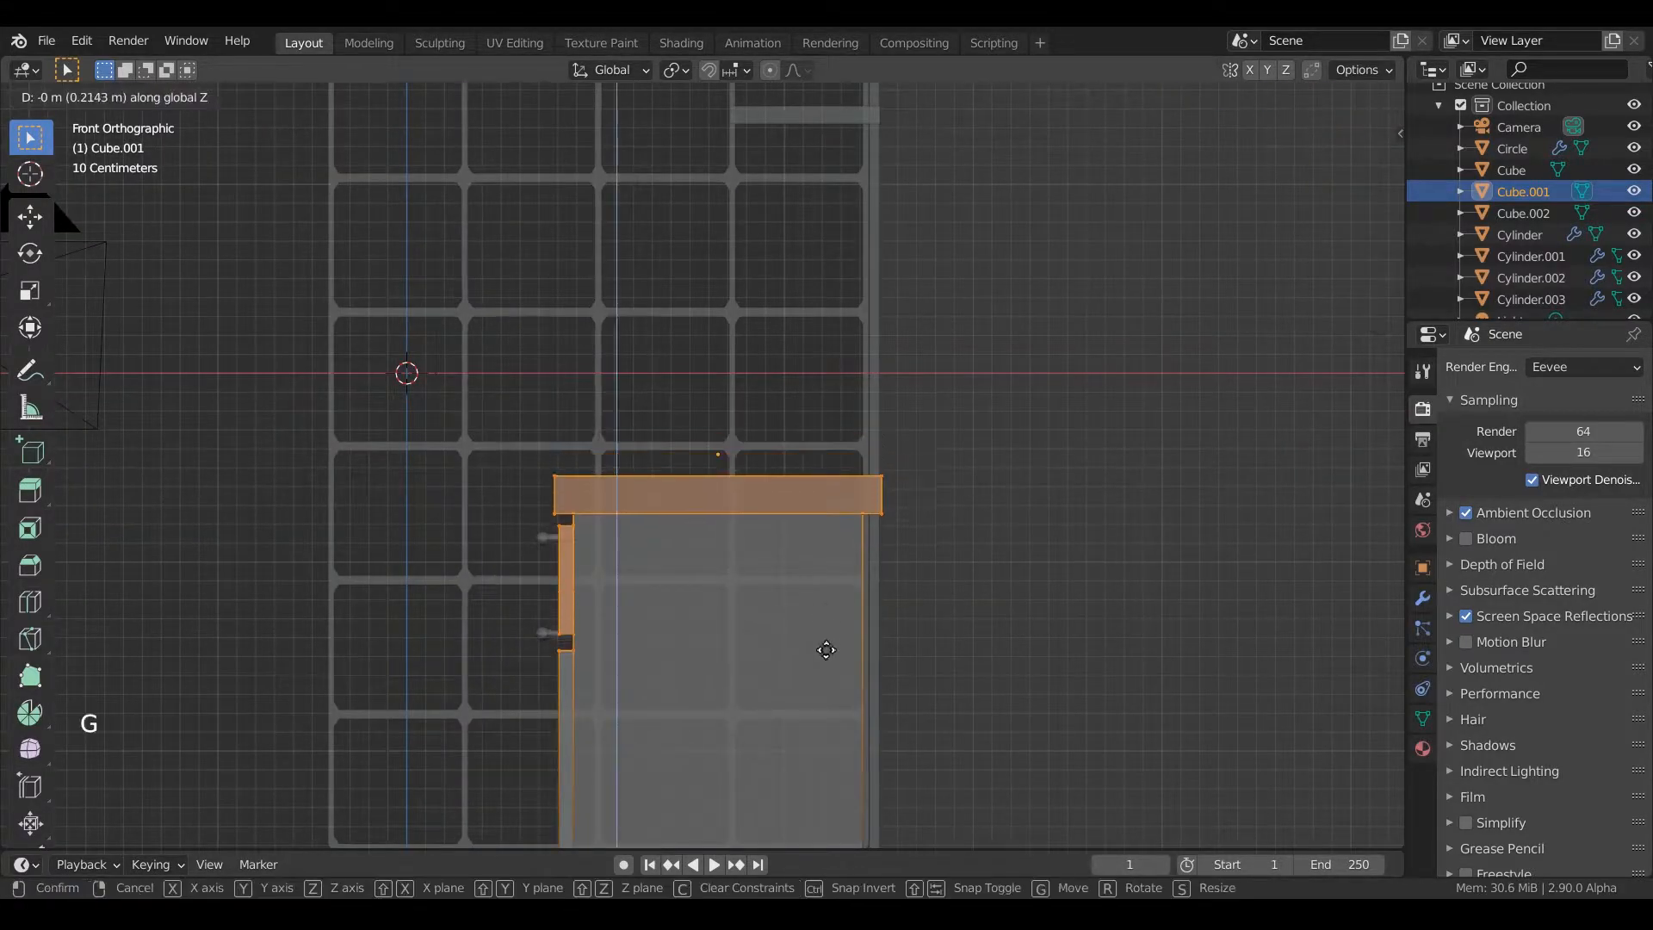
pyautogui.click(826, 656)
pyautogui.press('Tab')
pyautogui.moveTo(848, 646); pyautogui.dragTo(920, 616, button='middle')
pyautogui.click(1275, 97)
# Select the four cabinet handles and move them along Z to suit the lowered drawer and door fronts.
pyautogui.scroll(3, 947, 430)
pyautogui.keyDown('shift'); pyautogui.moveTo(818, 585); pyautogui.dragTo(887, 293, button='middle'); pyautogui.keyUp('shift')
pyautogui.click(694, 293)
pyautogui.keyDown('shift'); pyautogui.click(741, 406); pyautogui.keyUp('shift')
pyautogui.keyDown('shift'); pyautogui.click(1036, 442); pyautogui.keyUp('shift')
pyautogui.keyDown('shift'); pyautogui.click(969, 307); pyautogui.keyUp('shift')
pyautogui.press('g')
pyautogui.press('z')
pyautogui.click(970, 376)
# Fine-tune the position of the four handles on the cabinet fronts in the right view with X-ray.
pyautogui.moveTo(970, 375); pyautogui.dragTo(974, 410, button='middle')
pyautogui.press('KP_3')
pyautogui.click(1274, 99)
pyautogui.scroll(3, 589, 408)
pyautogui.keyDown('shift'); pyautogui.moveTo(589, 408); pyautogui.dragTo(808, 461, button='middle'); pyautogui.keyUp('shift')
pyautogui.press('g')
pyautogui.click(809, 468)
pyautogui.scroll(-4, 808, 468)
pyautogui.moveTo(1033, 551); pyautogui.dragTo(1226, 592, button='middle')
pyautogui.click(1226, 591)
# Scale the wall shelf along Y and reposition it on the wall.
pyautogui.scroll(6, 912, 548)
pyautogui.keyDown('shift'); pyautogui.moveTo(912, 548); pyautogui.dragTo(900, 555, button='middle'); pyautogui.keyUp('shift')
pyautogui.moveTo(900, 555); pyautogui.dragTo(892, 561, button='middle')
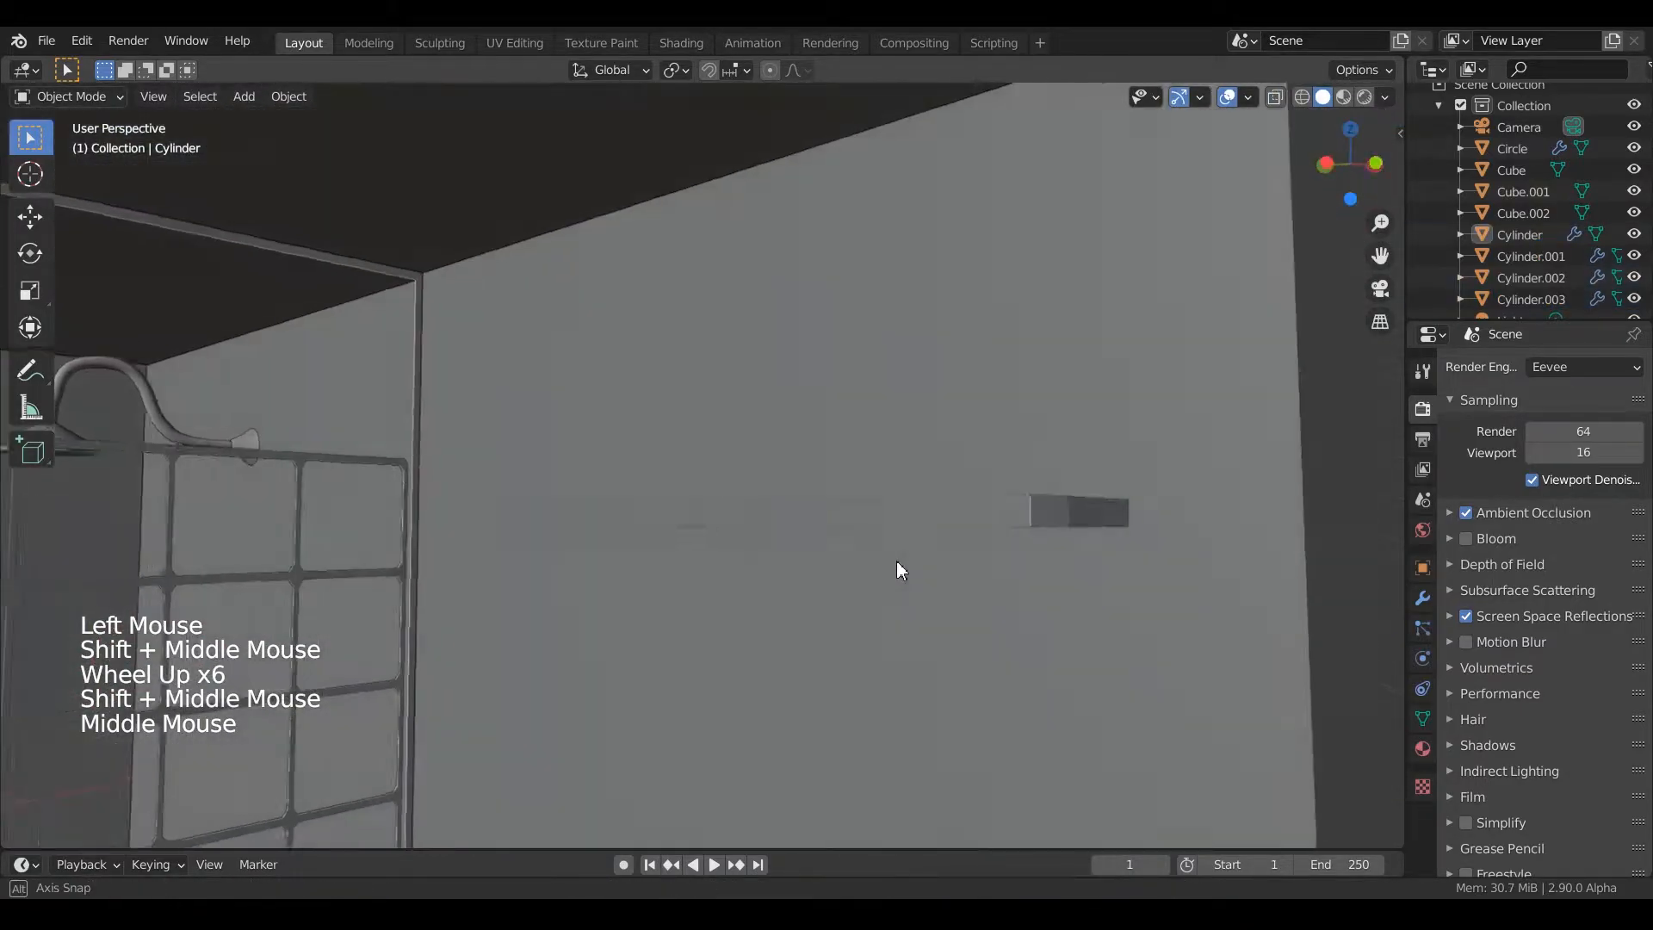
pyautogui.scroll(-4, 892, 517)
pyautogui.moveTo(893, 468)
pyautogui.keyDown('shift'); pyautogui.mouseDown(button='middle')
pyautogui.moveTo(922, 359)
pyautogui.moveTo(887, 448)
pyautogui.mouseUp(button='middle'); pyautogui.keyUp('shift')
pyautogui.scroll(3, 922, 370)
pyautogui.scroll(-2, 887, 448)
pyautogui.keyDown('shift'); pyautogui.moveTo(887, 448); pyautogui.dragTo(586, 476, button='middle'); pyautogui.keyUp('shift')
pyautogui.press('z')
pyautogui.click(857, 495)
pyautogui.press('s')
pyautogui.press('y')
pyautogui.click(943, 494)
pyautogui.press('g')
pyautogui.click(912, 505)
pyautogui.scroll(3, 1016, 456)
pyautogui.press('g')
pyautogui.scroll(-3, 956, 484)
# Reposition the wall shelf along the wall and adjust its height along Z in the right view.
pyautogui.press('KP_3')
pyautogui.scroll(-3, 586, 475)
pyautogui.click(1276, 96)
pyautogui.scroll(4, 874, 554)
pyautogui.scroll(-4, 874, 553)
pyautogui.keyDown('shift'); pyautogui.moveTo(874, 553); pyautogui.dragTo(790, 546, button='middle'); pyautogui.keyUp('shift')
pyautogui.scroll(3, 912, 431)
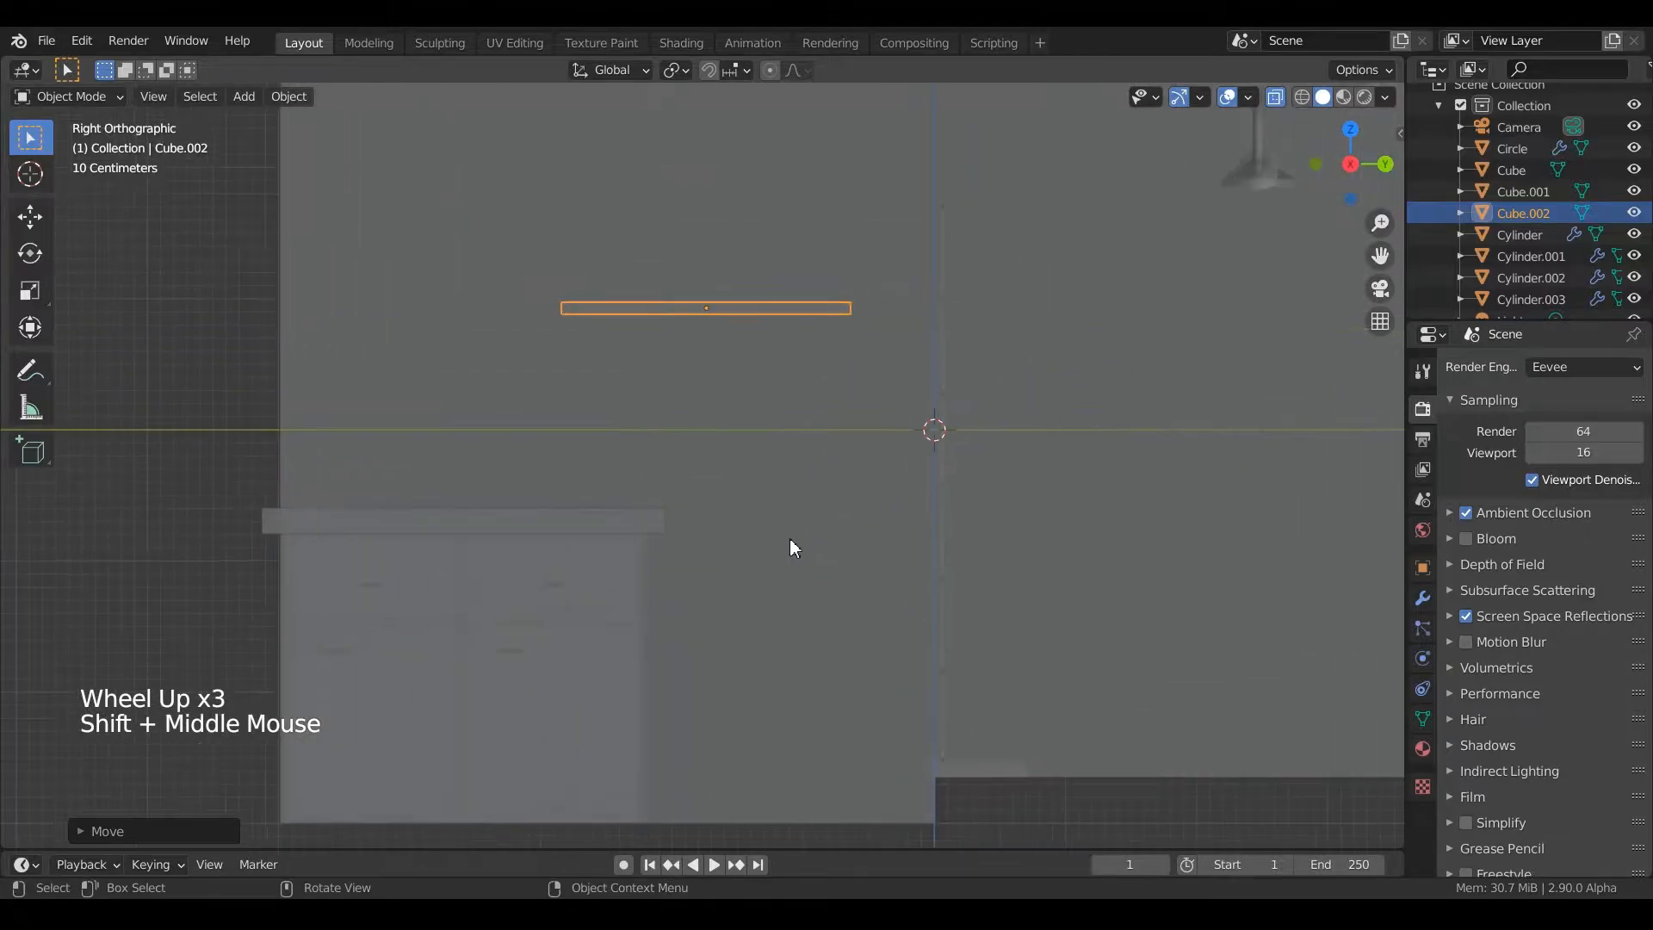
pyautogui.press('g')
pyautogui.click(838, 548)
pyautogui.press('g')
pyautogui.press('z')
pyautogui.click(835, 632)
pyautogui.moveTo(835, 632); pyautogui.dragTo(901, 539, button='middle')
pyautogui.scroll(-2, 900, 537)
pyautogui.click(1120, 504)
pyautogui.click(1119, 504)
pyautogui.moveTo(1119, 504); pyautogui.dragTo(1124, 383, button='middle')
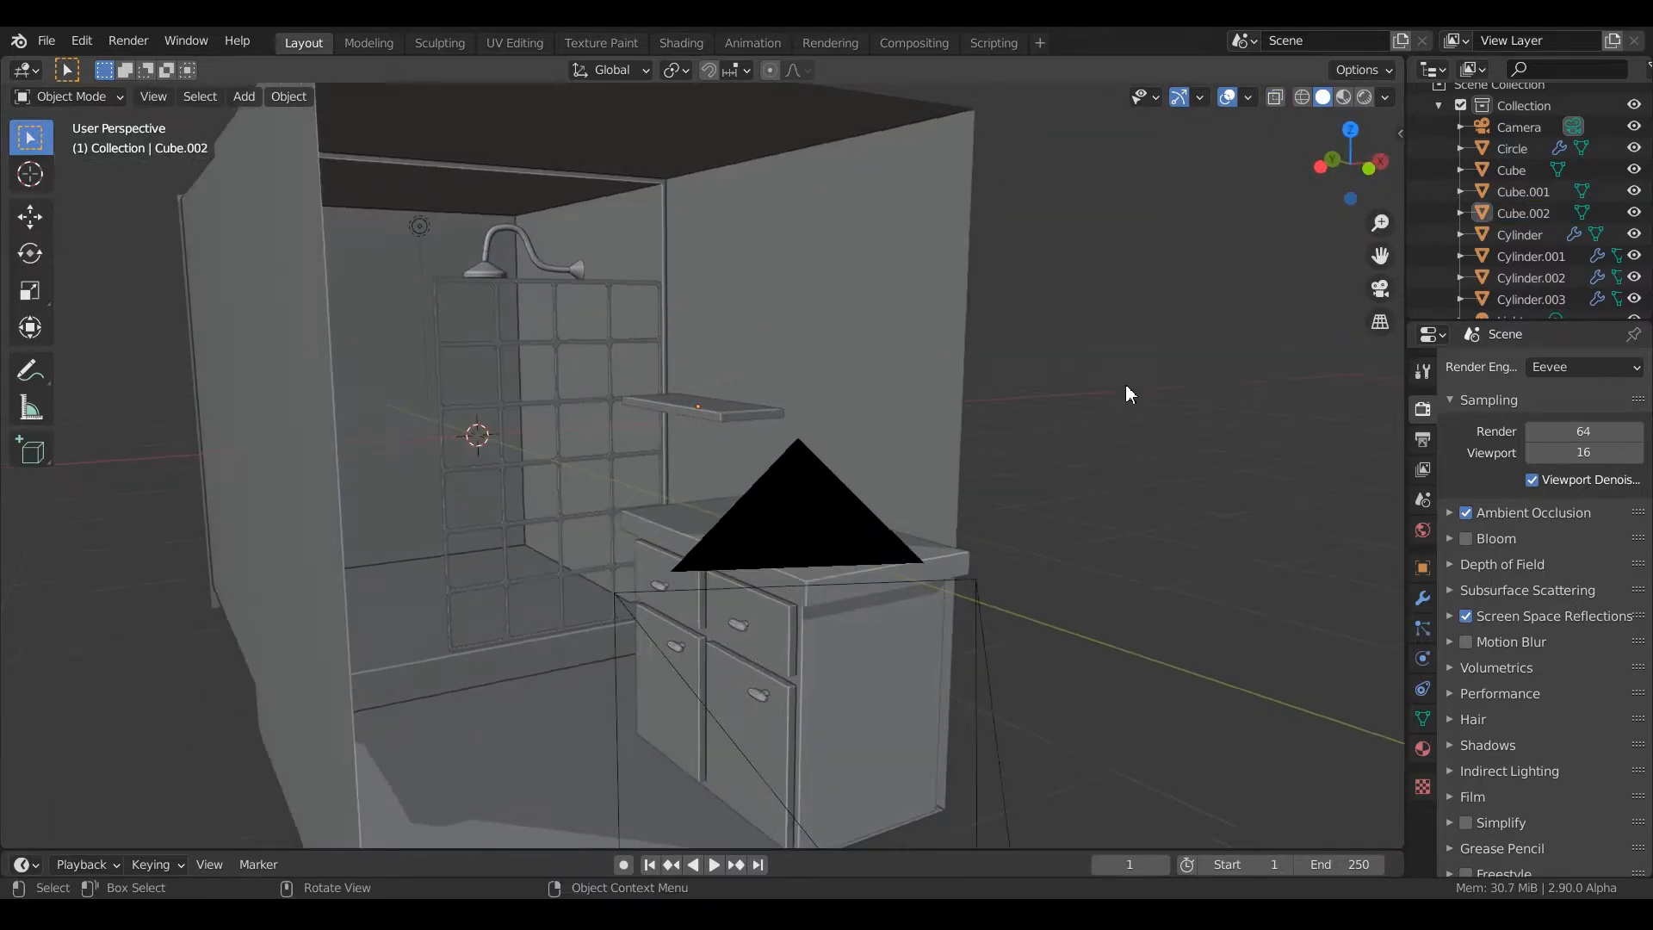
# Select the wall shelf and move it in the front view to the open space above the room.
pyautogui.scroll(3, 999, 448)
pyautogui.moveTo(999, 448); pyautogui.dragTo(886, 571, button='middle')
pyautogui.scroll(-3, 999, 425)
pyautogui.scroll(4, 999, 425)
pyautogui.click(923, 415)
pyautogui.scroll(-6, 923, 416)
pyautogui.press('KP_1')
pyautogui.press('g')
pyautogui.click(897, 306)
# Rotate the shelf 90 degrees about Z so its long side faces the front view.
pyautogui.scroll(3, 897, 307)
pyautogui.scroll(1, 885, 625)
pyautogui.keyDown('shift'); pyautogui.moveTo(897, 307); pyautogui.dragTo(741, 540, button='middle'); pyautogui.keyUp('shift')
pyautogui.press('r')
pyautogui.hotkey('shift', 'z')
pyautogui.write('90')
pyautogui.press('Return')
pyautogui.press('KP_1')
pyautogui.scroll(1, 873, 654)
pyautogui.scroll(1, 740, 540)
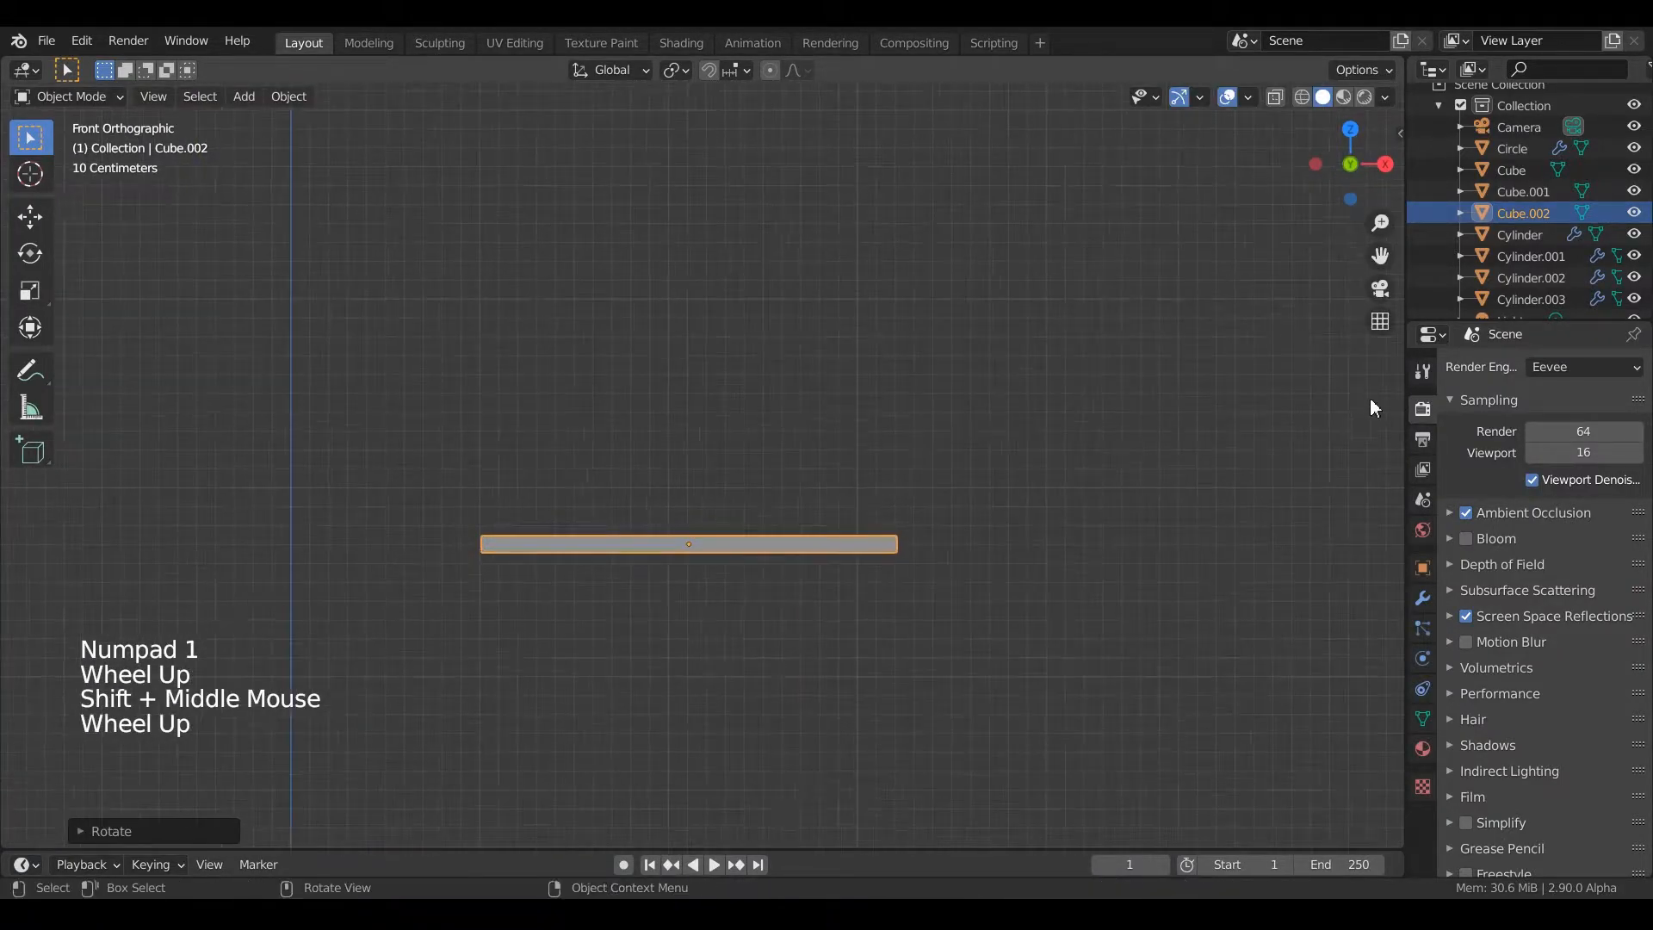
# Try AutoMirror on the shelf along the X axis and undo it.
pyautogui.scroll(-1, 938, 512)
pyautogui.press('n')
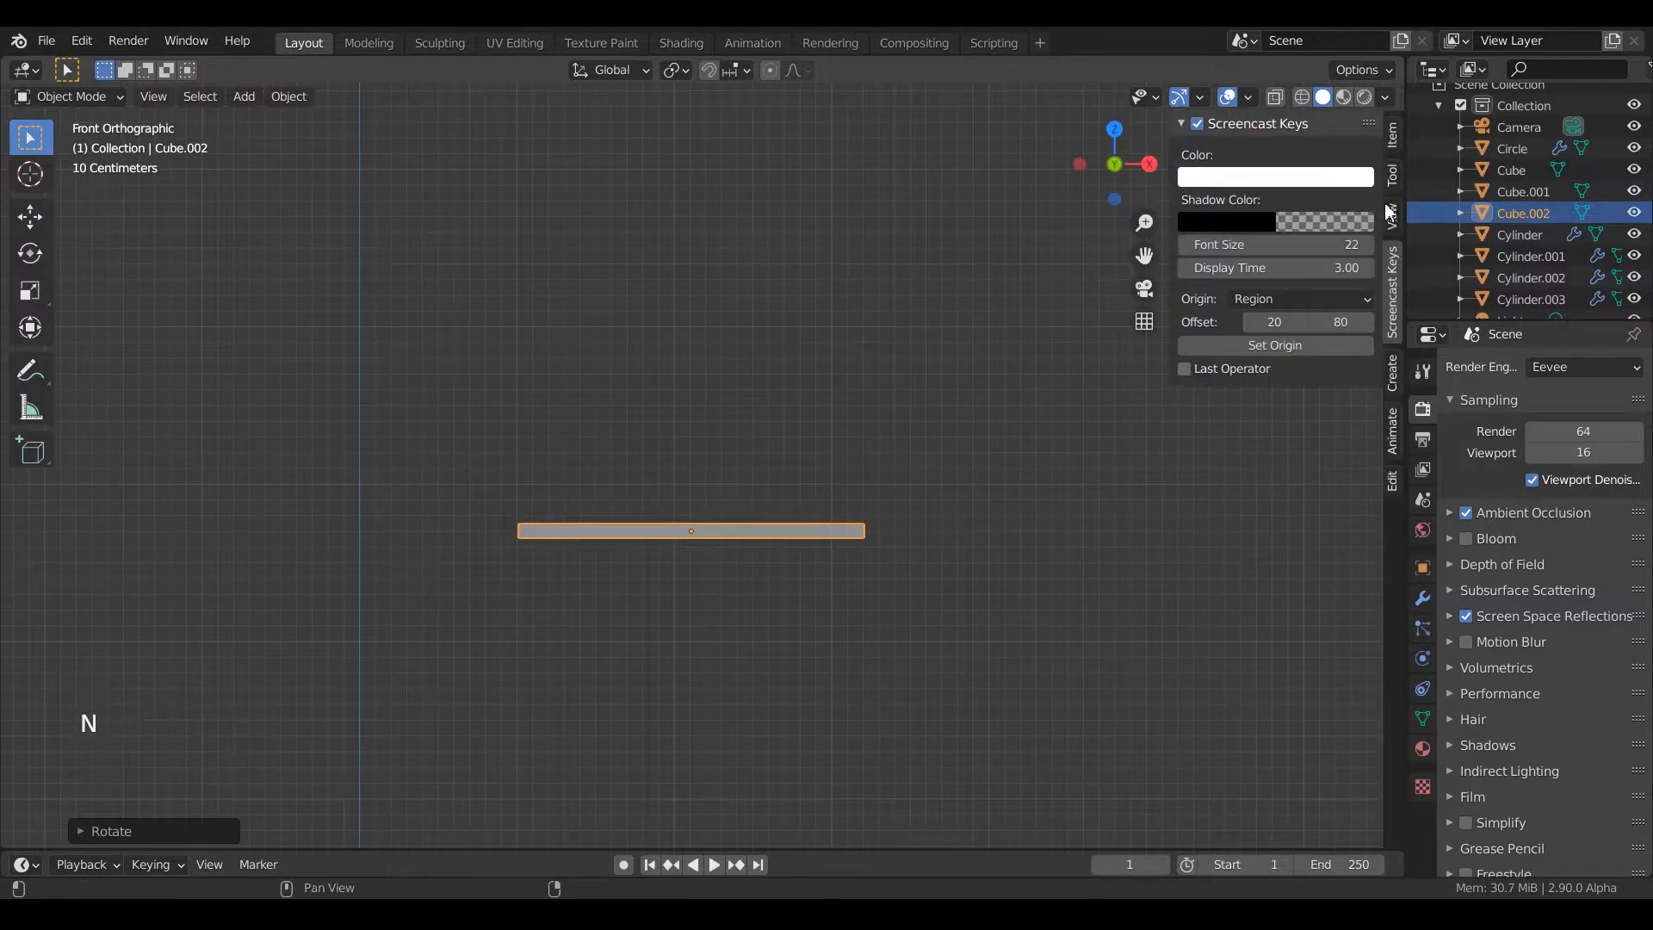
pyautogui.click(1394, 482)
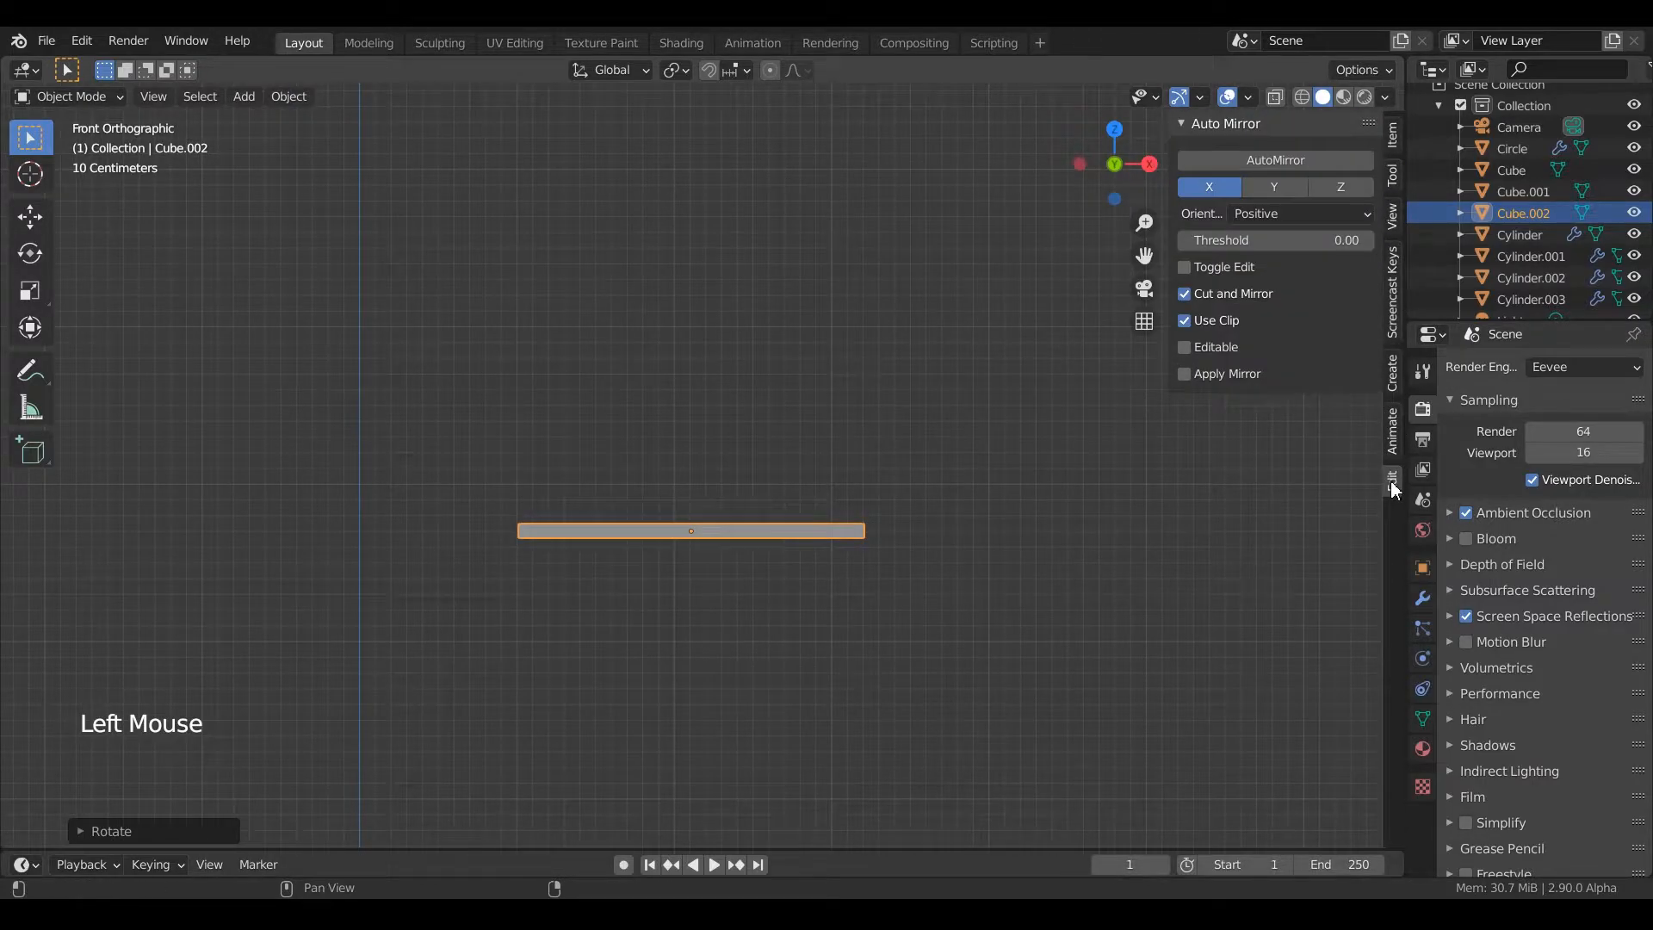
pyautogui.click(1240, 168)
pyautogui.press('Tab')
pyautogui.moveTo(797, 472); pyautogui.dragTo(786, 561, button='middle')
pyautogui.scroll(3, 794, 560)
pyautogui.hotkey('ctrl', 'z')
pyautogui.hotkey('ctrl', 'z')
pyautogui.press('Tab')
pyautogui.press('Tab')
# Rotate the shelf 90 degrees about Z and apply AutoMirror along the Y axis.
pyautogui.press('r')
pyautogui.press('z')
pyautogui.press('9')
pyautogui.press('0')
pyautogui.press('Return')
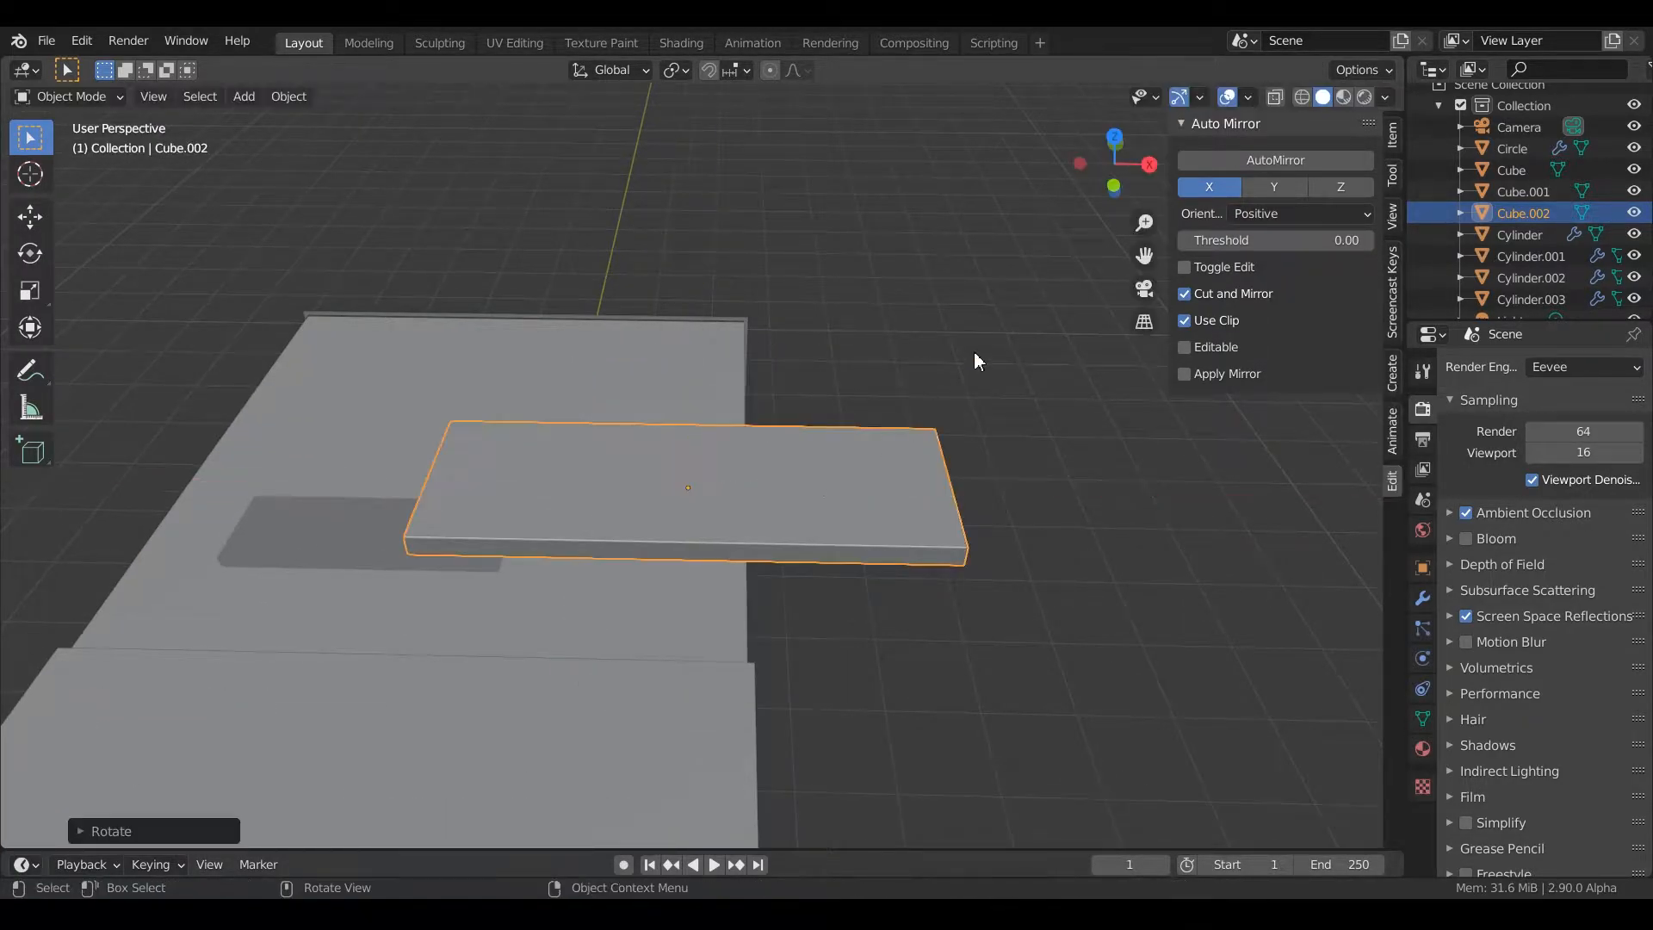
pyautogui.click(1289, 187)
pyautogui.click(1270, 161)
pyautogui.press('Tab')
# Show the shelf mesh in X-ray and try a loop cut across the middle of the editable half.
pyautogui.scroll(2, 731, 354)
pyautogui.moveTo(731, 355); pyautogui.dragTo(799, 279, button='middle')
pyautogui.press('KP_1')
pyautogui.press('n')
pyautogui.click(1274, 97)
pyautogui.scroll(-1, 501, 393)
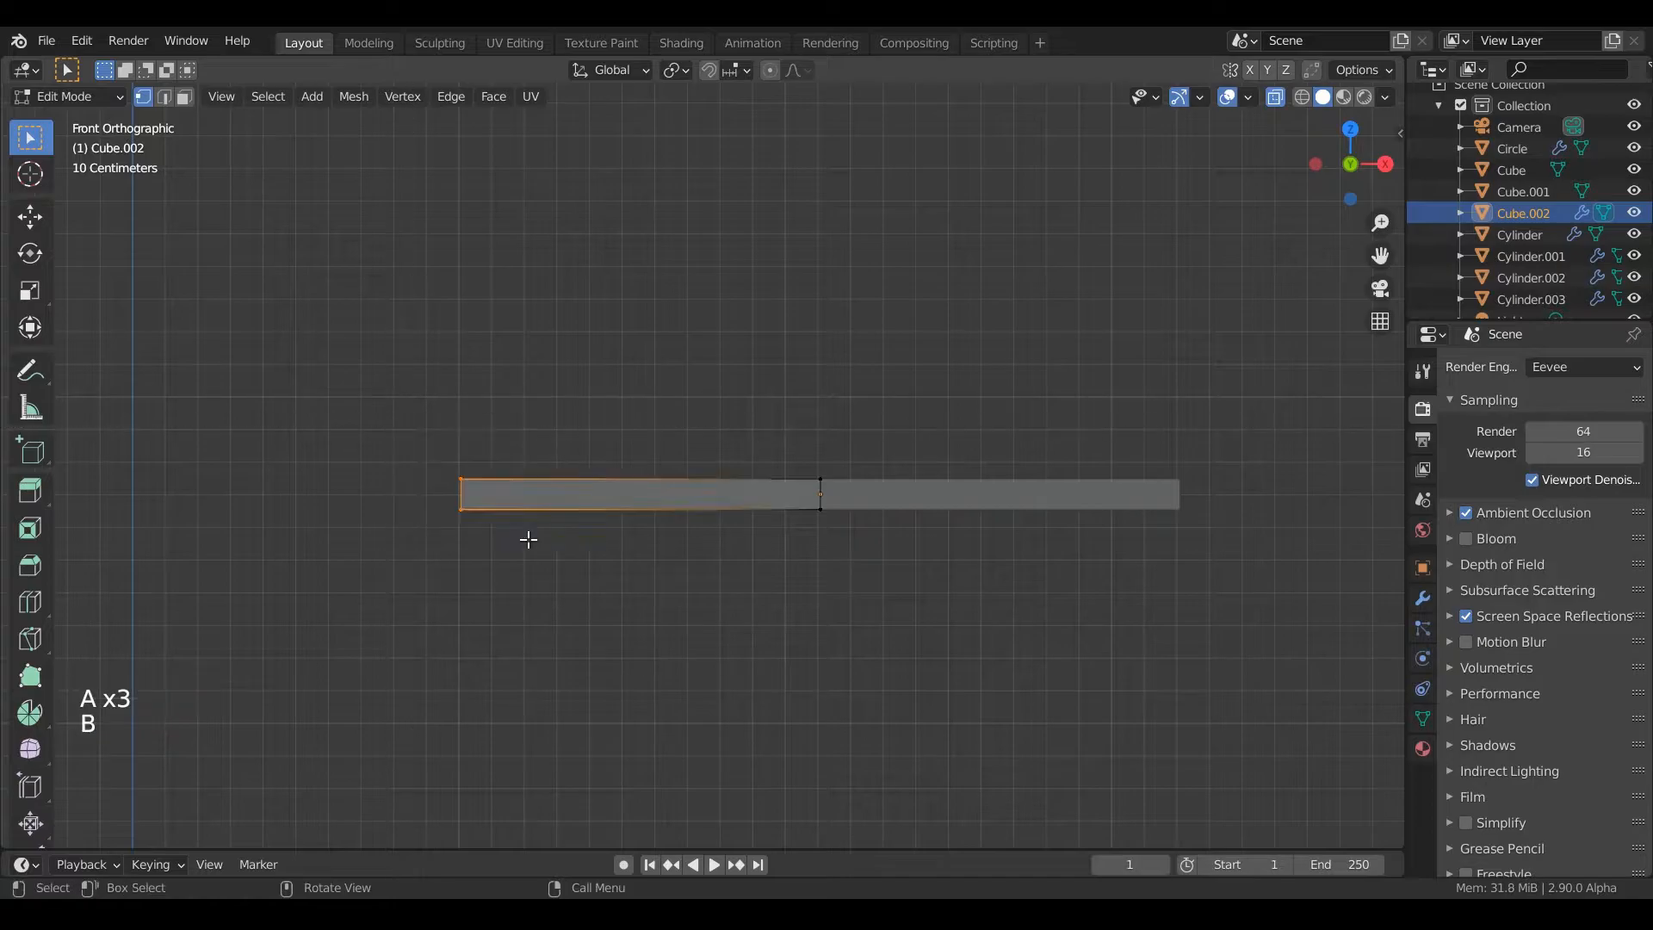
pyautogui.moveTo(534, 386); pyautogui.dragTo(546, 251, button='middle')
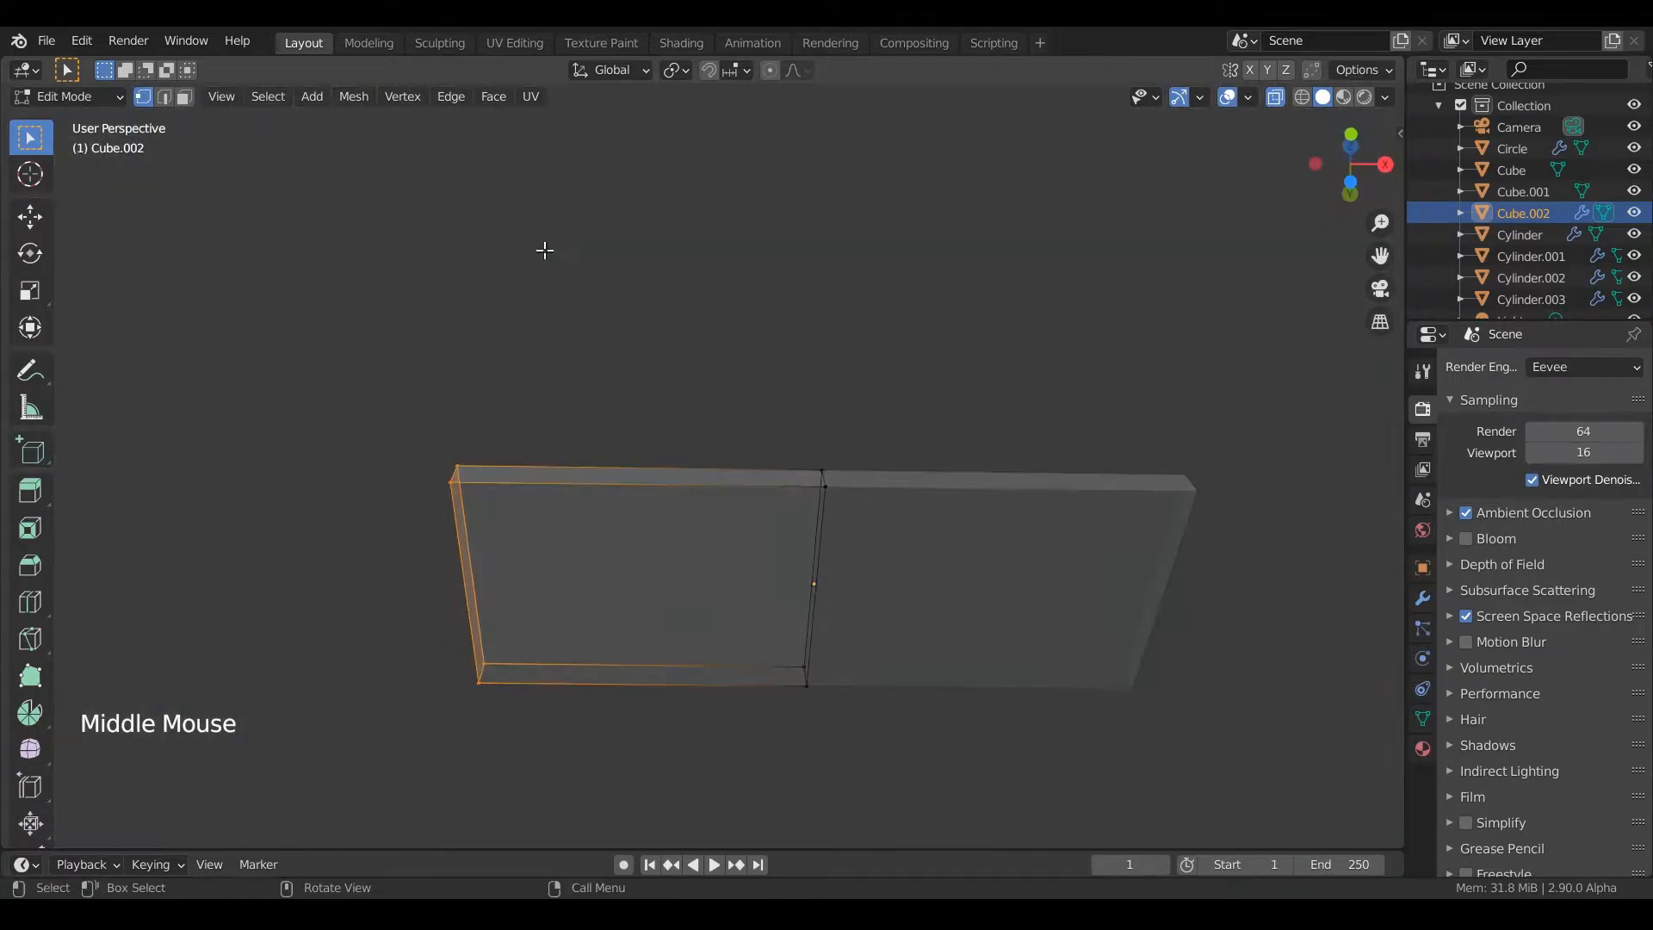
pyautogui.press('KP_7')
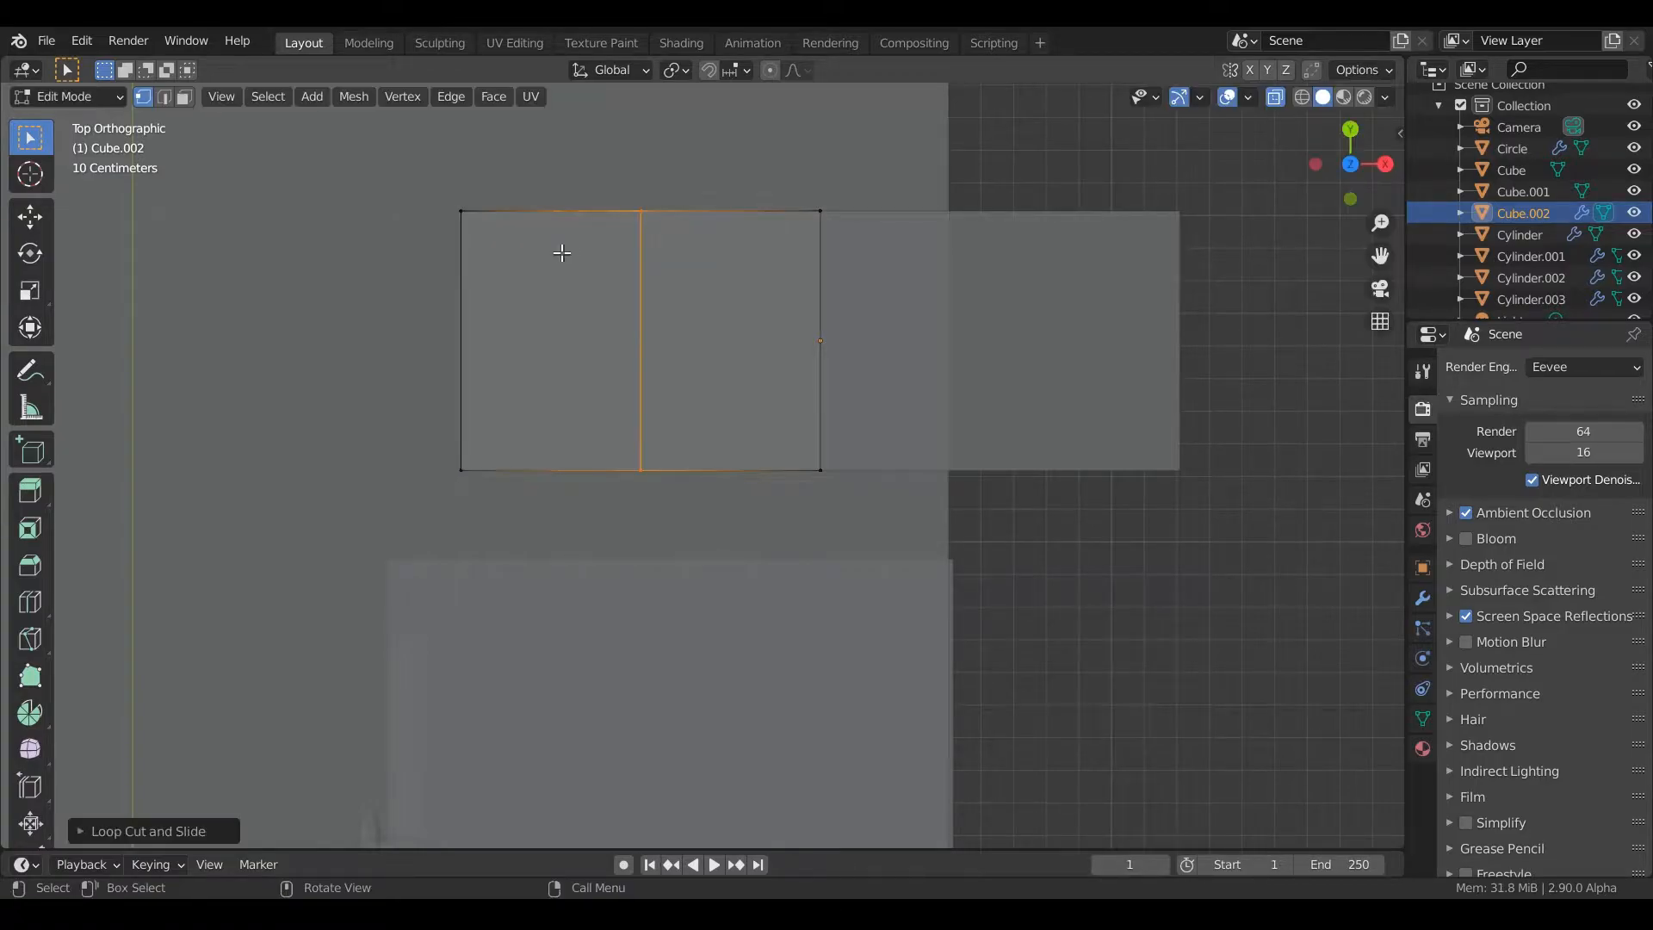
# Delete the inner end face of the shelf's editable half at the mirror plane.
pyautogui.moveTo(576, 344); pyautogui.dragTo(711, 181, button='middle')
pyautogui.press('3')
pyautogui.press('x')
pyautogui.click(496, 588)
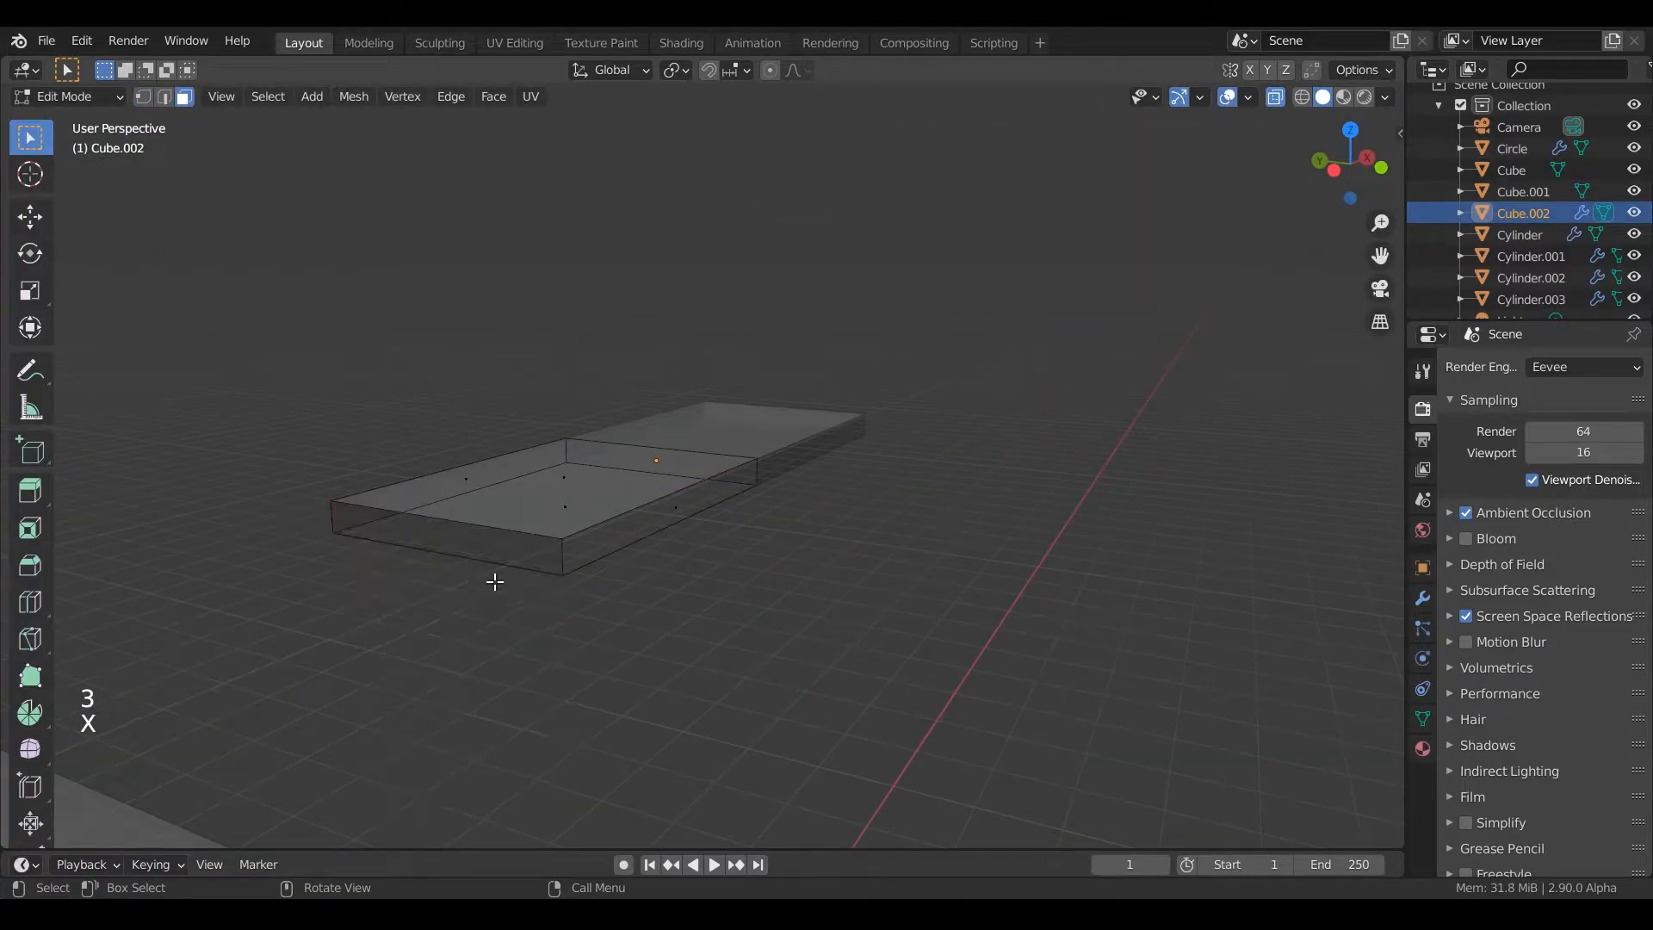
# Extrude the shelf's outer end face in place and scale it up into a surrounding rim.
pyautogui.moveTo(517, 545); pyautogui.dragTo(572, 580, button='middle')
pyautogui.scroll(2, 571, 580)
pyautogui.press('e')
pyautogui.press('s')
pyautogui.click(588, 594)
pyautogui.hotkey('ctrl', 'z')
pyautogui.press('s')
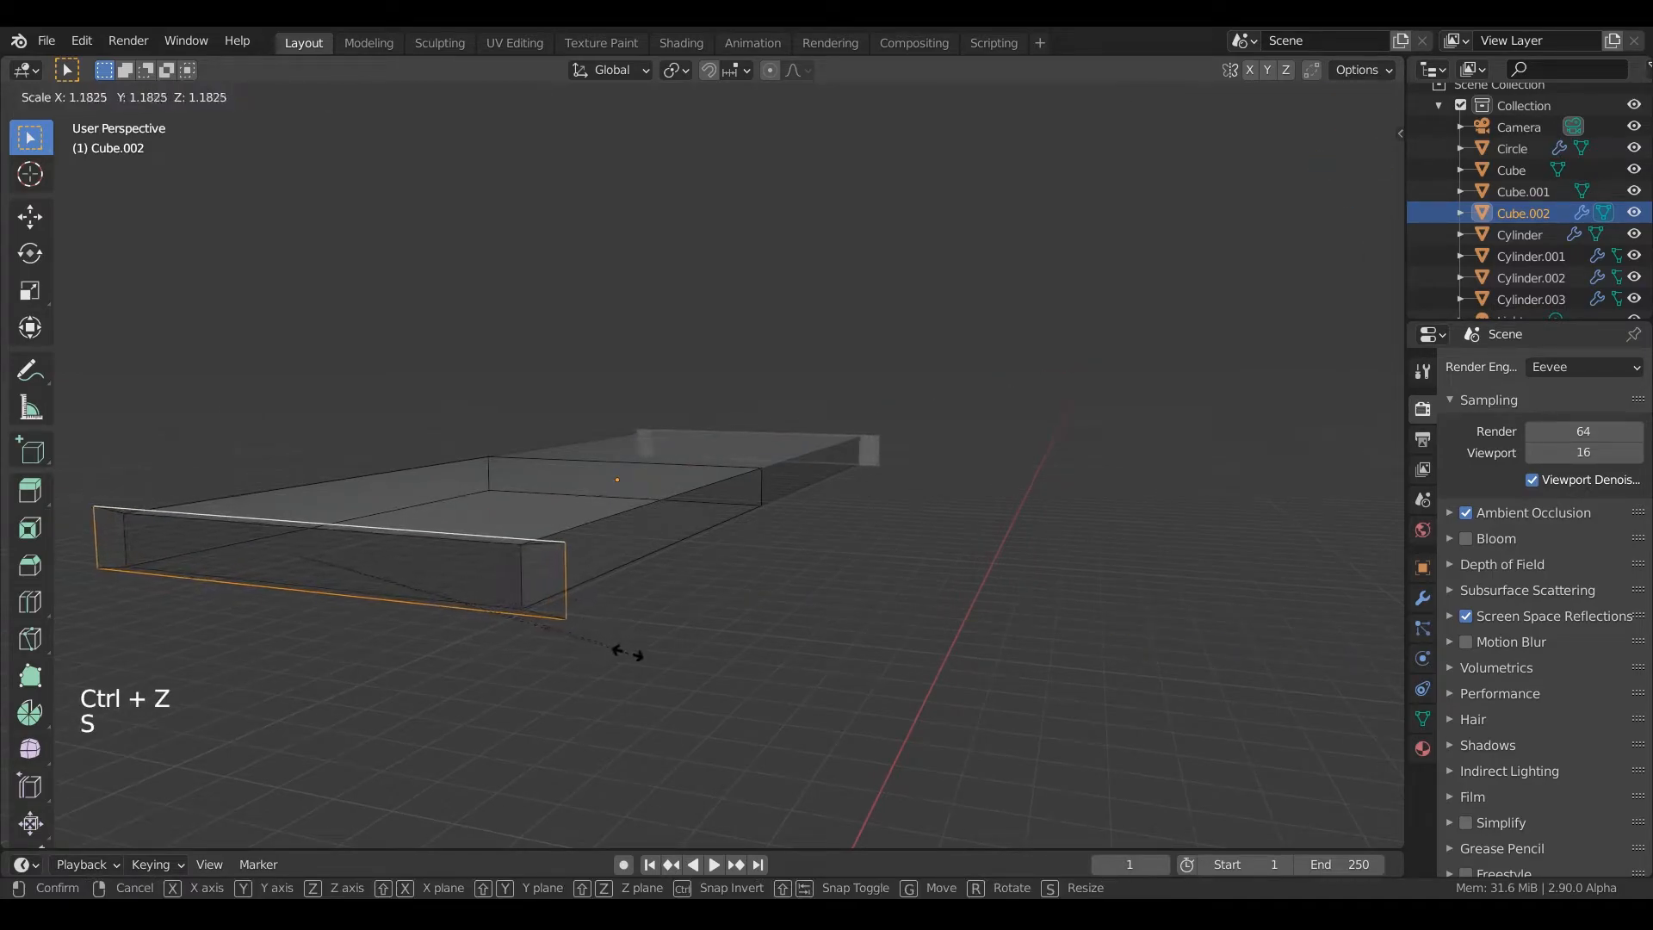
pyautogui.click(626, 651)
# Rescale the rim in side view, overall and along Z, to a thin, even border around the shelf's end.
pyautogui.press('KP_3')
pyautogui.scroll(2, 838, 646)
pyautogui.press('s')
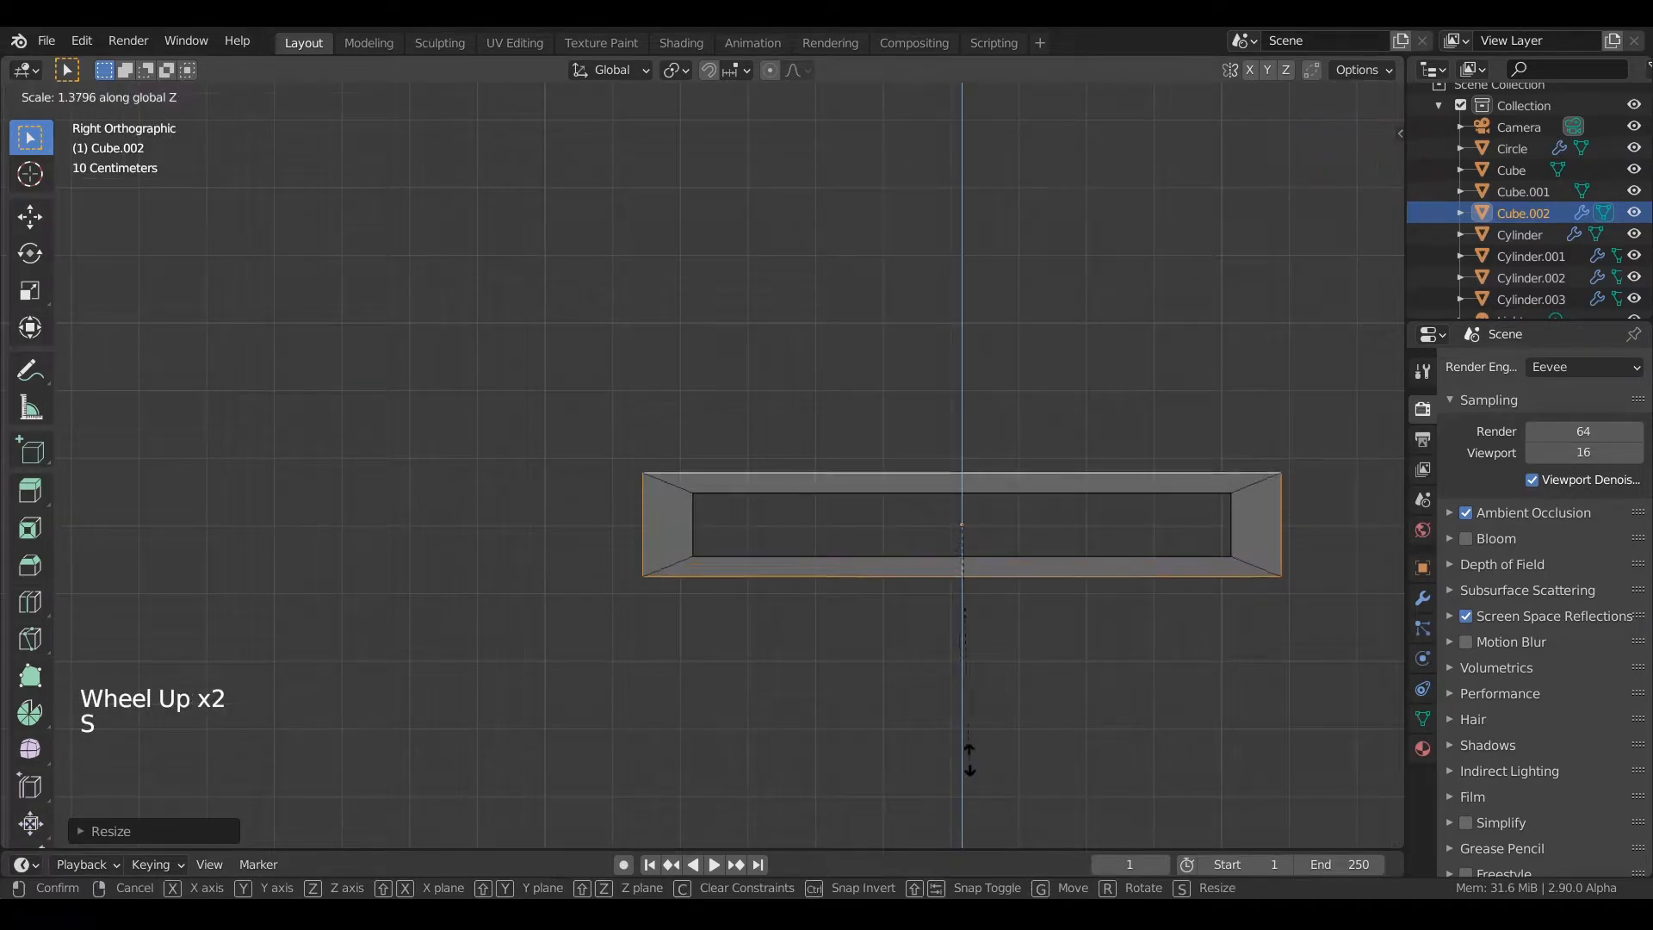
pyautogui.click(1133, 834)
pyautogui.press('s')
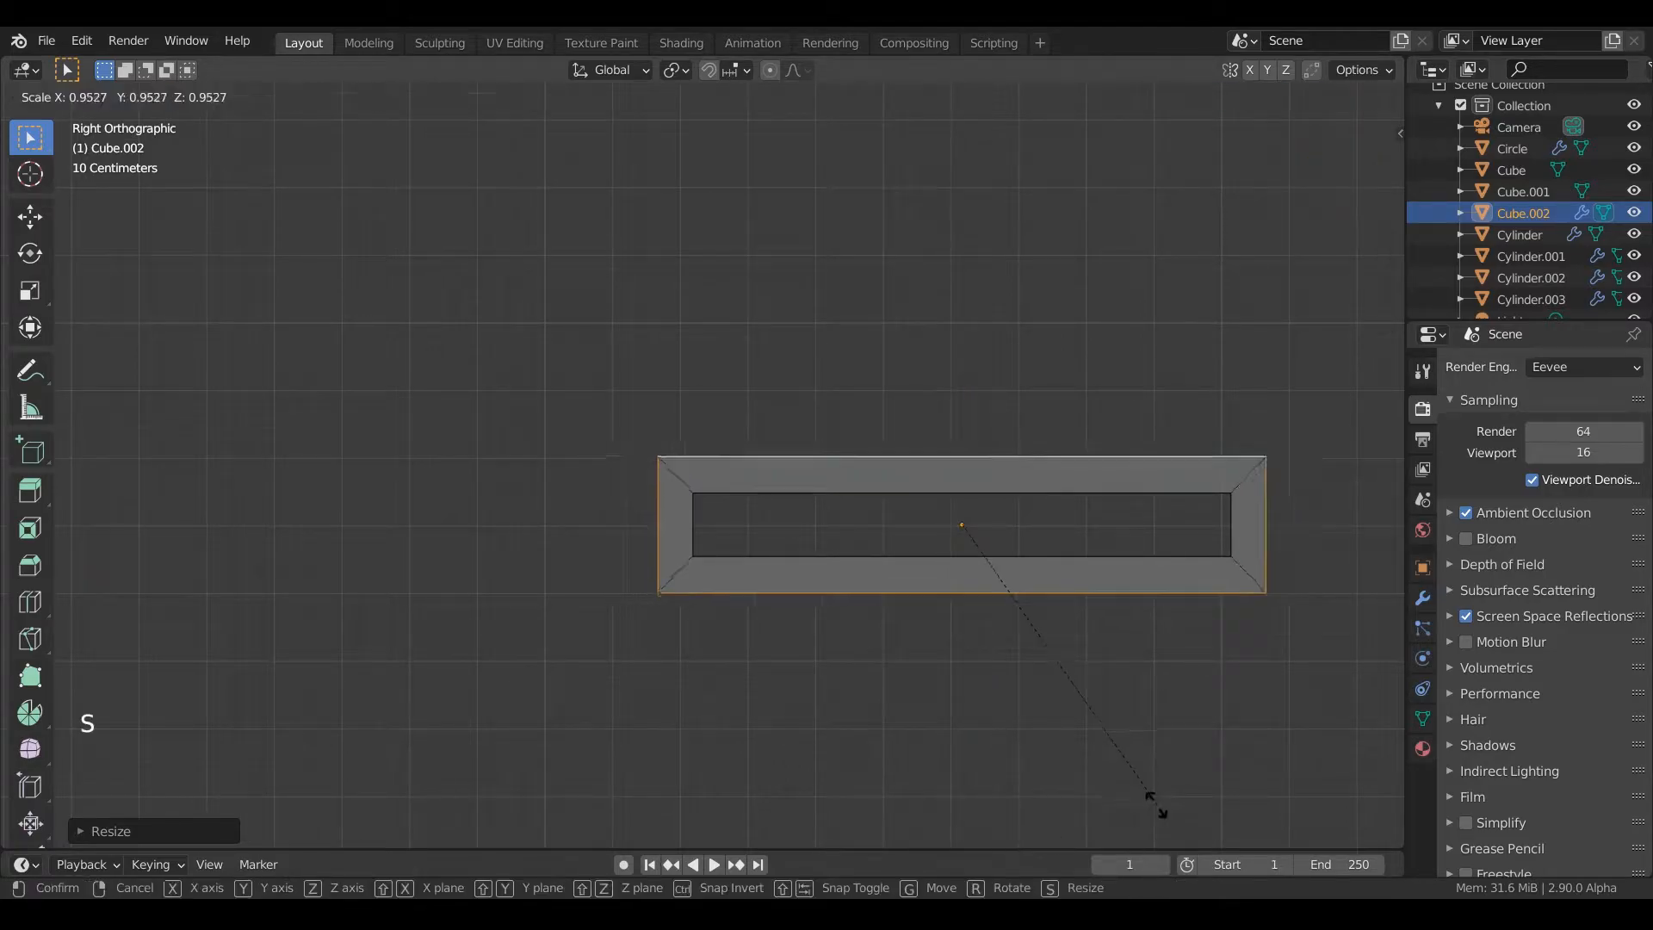
pyautogui.click(1137, 785)
pyautogui.press('s')
pyautogui.press('z')
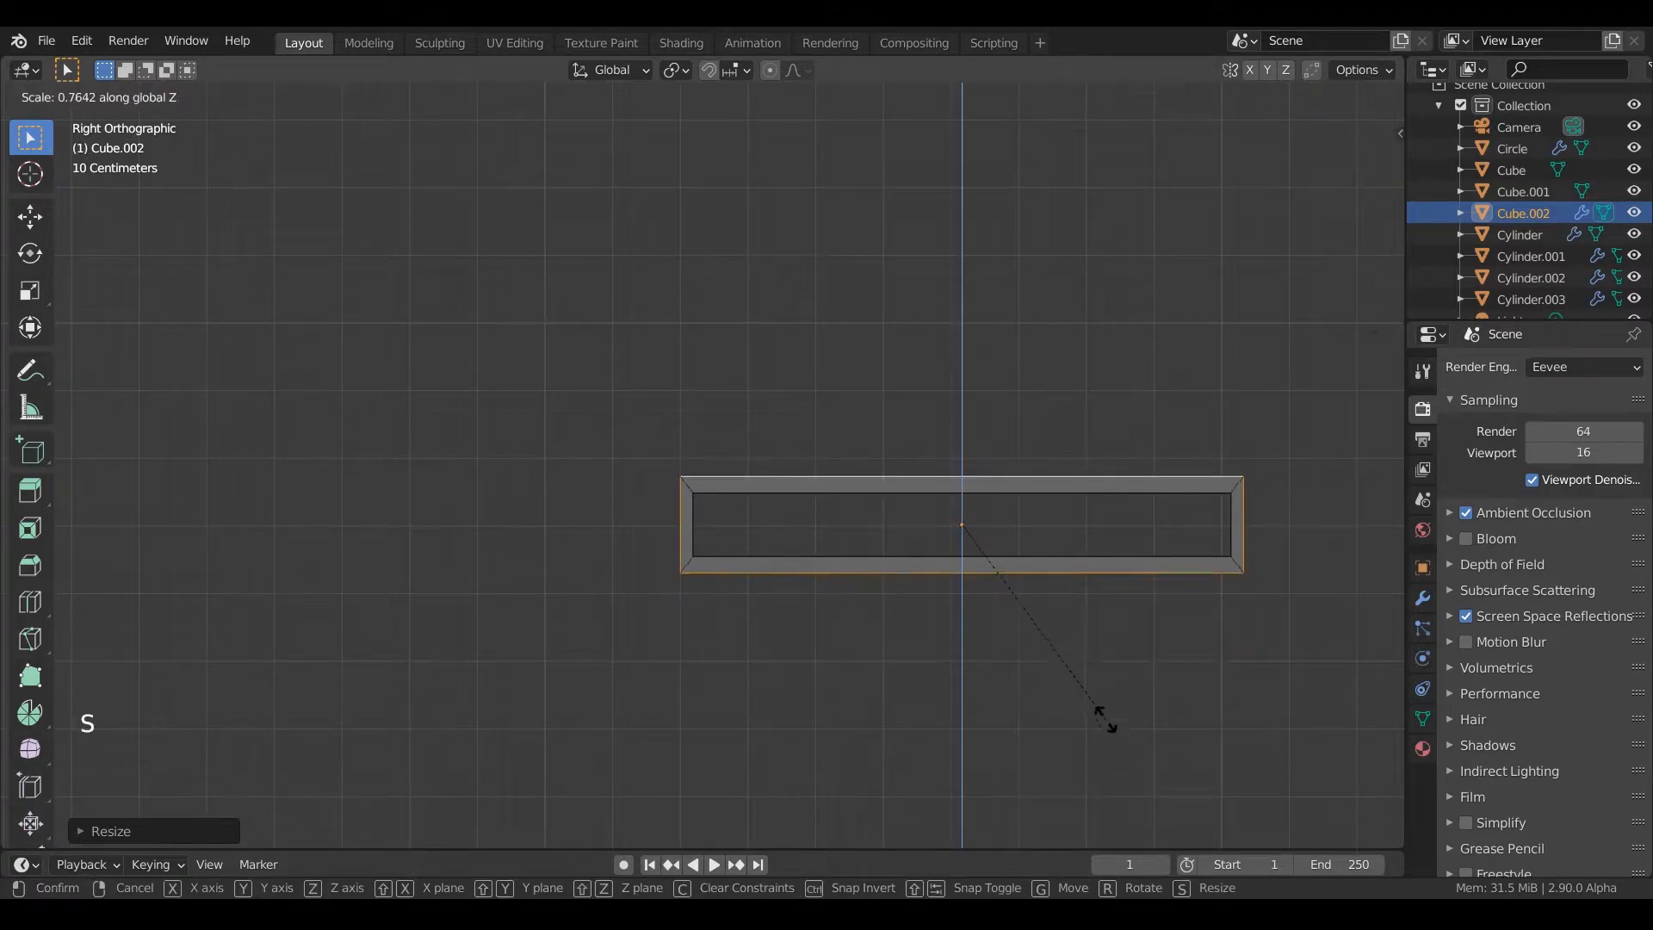
pyautogui.click(1096, 702)
# Extrude the rim outward along X by about 0.1 m to form an end bracket.
pyautogui.scroll(-2, 583, 638)
pyautogui.moveTo(1096, 702); pyautogui.dragTo(723, 631, button='middle')
pyautogui.moveTo(628, 609); pyautogui.dragTo(663, 681, button='middle')
pyautogui.scroll(1, 732, 628)
pyautogui.moveTo(663, 680); pyautogui.dragTo(755, 656, button='middle')
pyautogui.press('e')
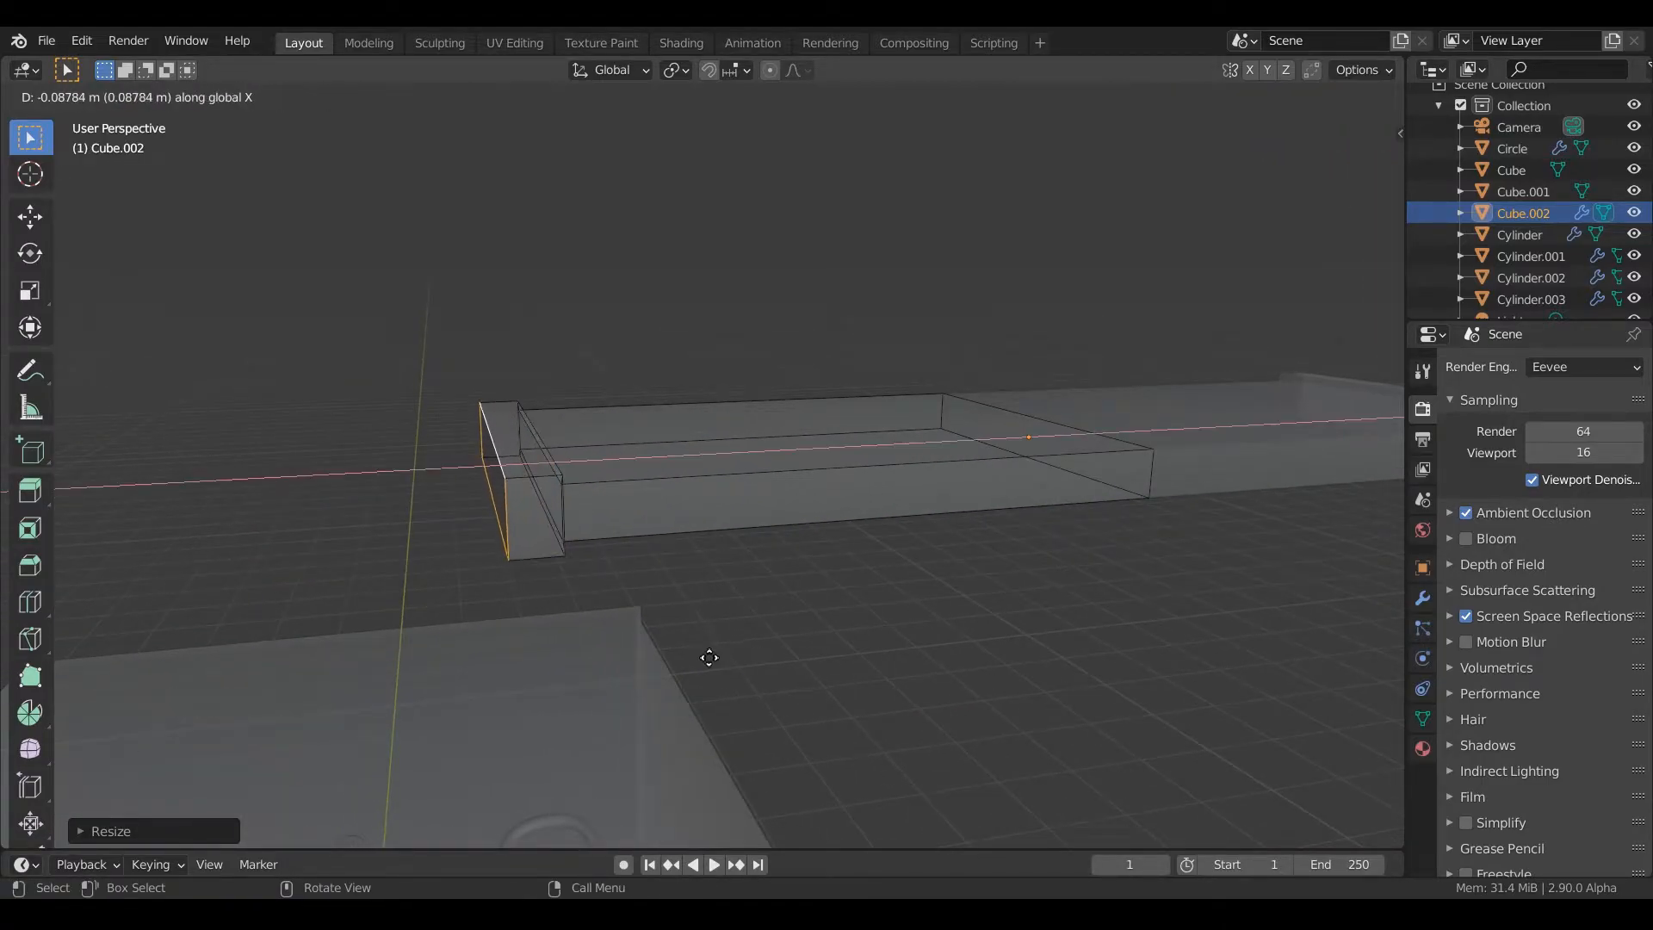
pyautogui.click(689, 659)
# Add a lengthwise loop cut through the shelf and its end bracket near the back edge.
pyautogui.press('Tab')
pyautogui.moveTo(680, 660); pyautogui.dragTo(778, 648, button='middle')
pyautogui.press('Tab')
pyautogui.press('KP_7')
pyautogui.scroll(-5, 775, 465)
pyautogui.keyDown('shift'); pyautogui.moveTo(782, 425); pyautogui.dragTo(809, 417, button='middle'); pyautogui.keyUp('shift')
pyautogui.scroll(2, 808, 416)
pyautogui.hotkey('ctrl', 'r')
pyautogui.click(870, 405)
pyautogui.click(882, 365)
pyautogui.moveTo(882, 365); pyautogui.dragTo(823, 347, button='middle')
pyautogui.scroll(3, 686, 353)
# Slide the bracket's edge of the new loop in top view to line up with the shelf's cut.
pyautogui.press('KP_3')
pyautogui.scroll(3, 944, 395)
pyautogui.keyDown('shift'); pyautogui.moveTo(945, 395); pyautogui.dragTo(797, 447, button='middle'); pyautogui.keyUp('shift')
pyautogui.press('KP_7')
pyautogui.keyDown('shift'); pyautogui.moveTo(487, 413); pyautogui.dragTo(775, 437, button='middle'); pyautogui.keyUp('shift')
pyautogui.press('g')
pyautogui.press('g')
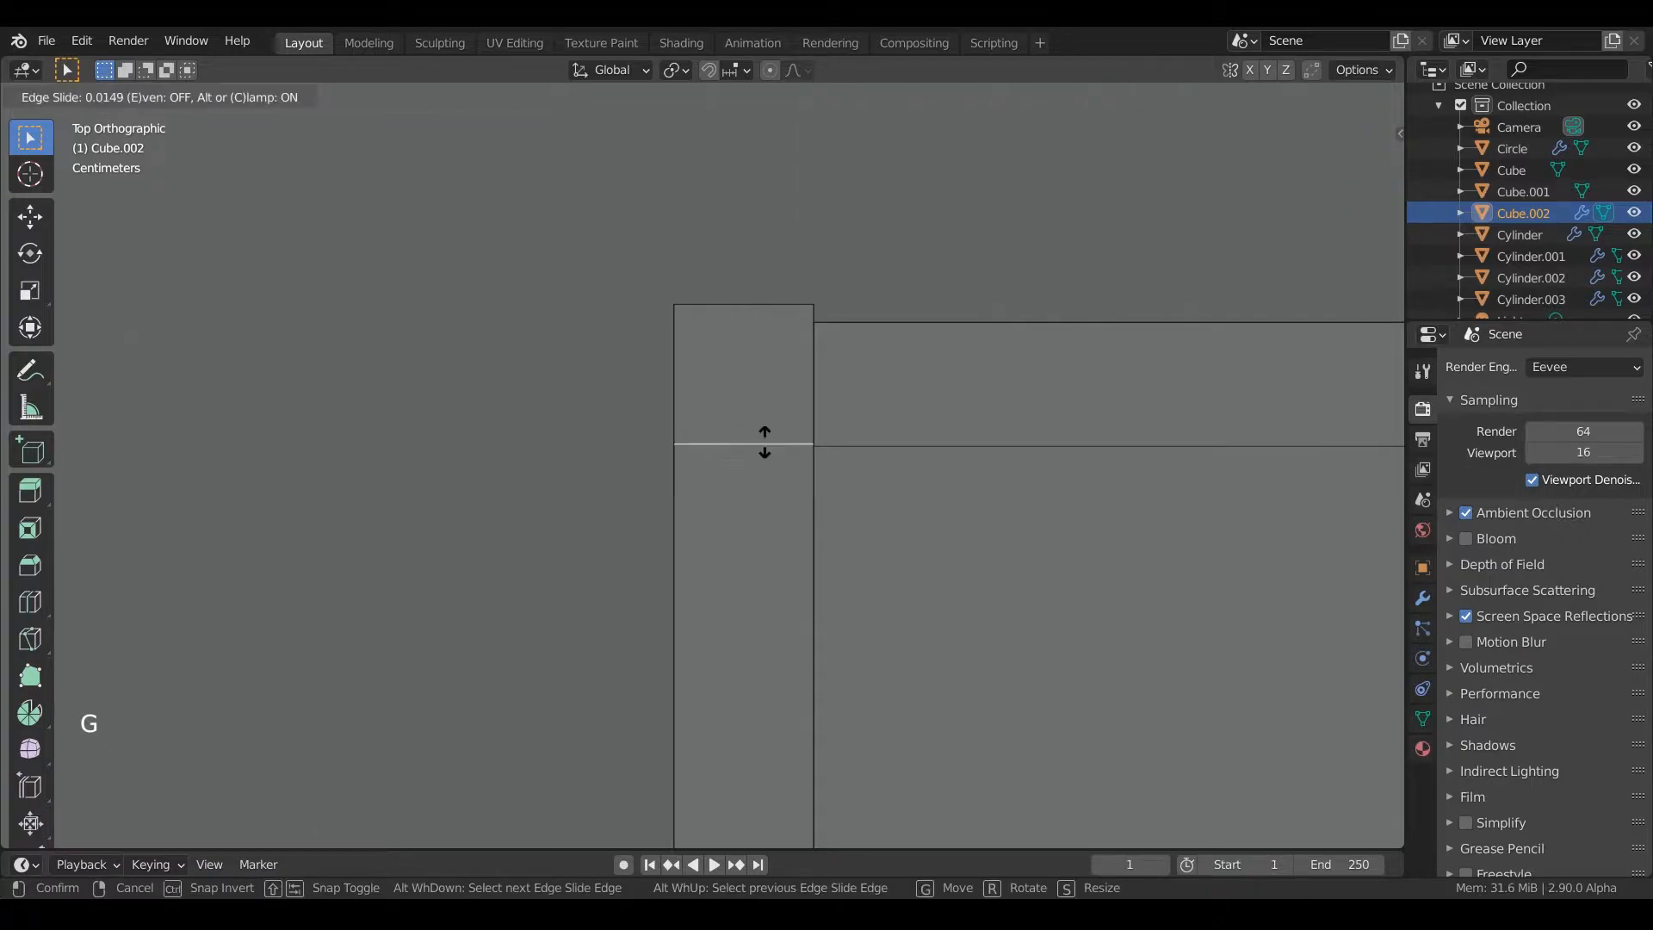
pyautogui.click(763, 441)
# Edge-slide the bracket's cut in side view until it stands vertical.
pyautogui.press('KP_3')
pyautogui.scroll(4, 734, 507)
pyautogui.scroll(2, 733, 507)
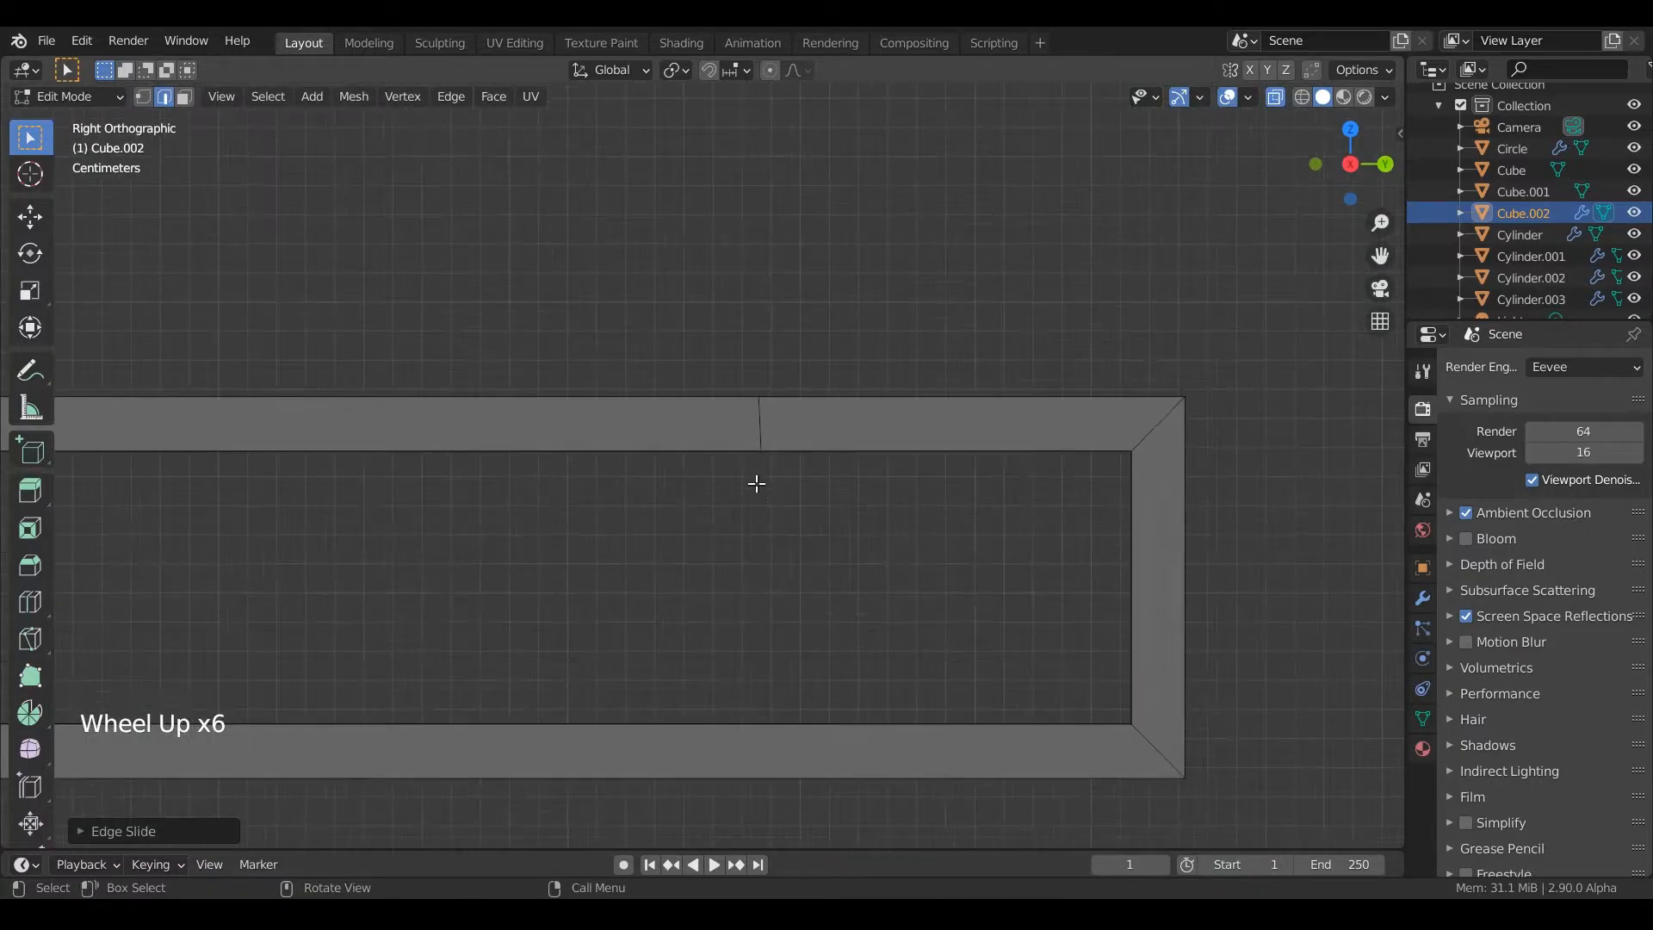
pyautogui.press('g')
pyautogui.press('g')
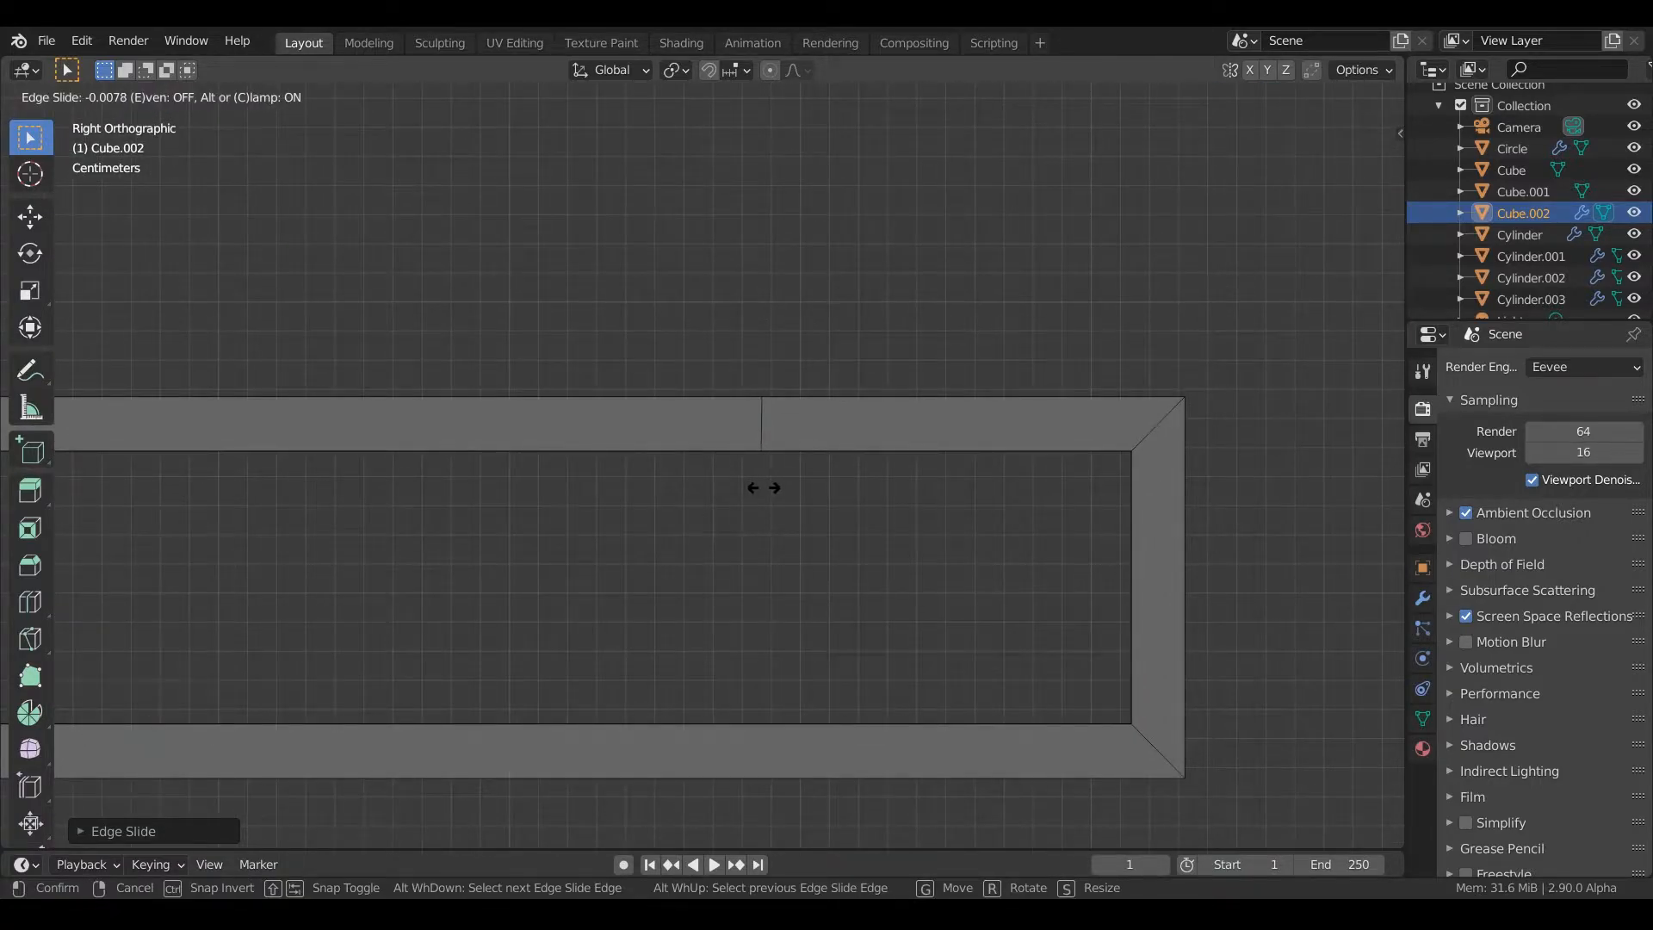
pyautogui.click(762, 488)
# Turn off X-ray and extrude the bracket's short rear top face straight up into an upright.
pyautogui.scroll(-6, 760, 492)
pyautogui.press('Tab')
pyautogui.moveTo(760, 495); pyautogui.dragTo(921, 602, button='middle')
pyautogui.press('Tab')
pyautogui.moveTo(922, 602); pyautogui.dragTo(733, 497, button='middle')
pyautogui.scroll(-4, 988, 532)
pyautogui.scroll(-2, 919, 505)
pyautogui.click(1280, 103)
pyautogui.moveTo(655, 431); pyautogui.dragTo(686, 399, button='middle')
pyautogui.press('KP_3')
pyautogui.press('KP_1')
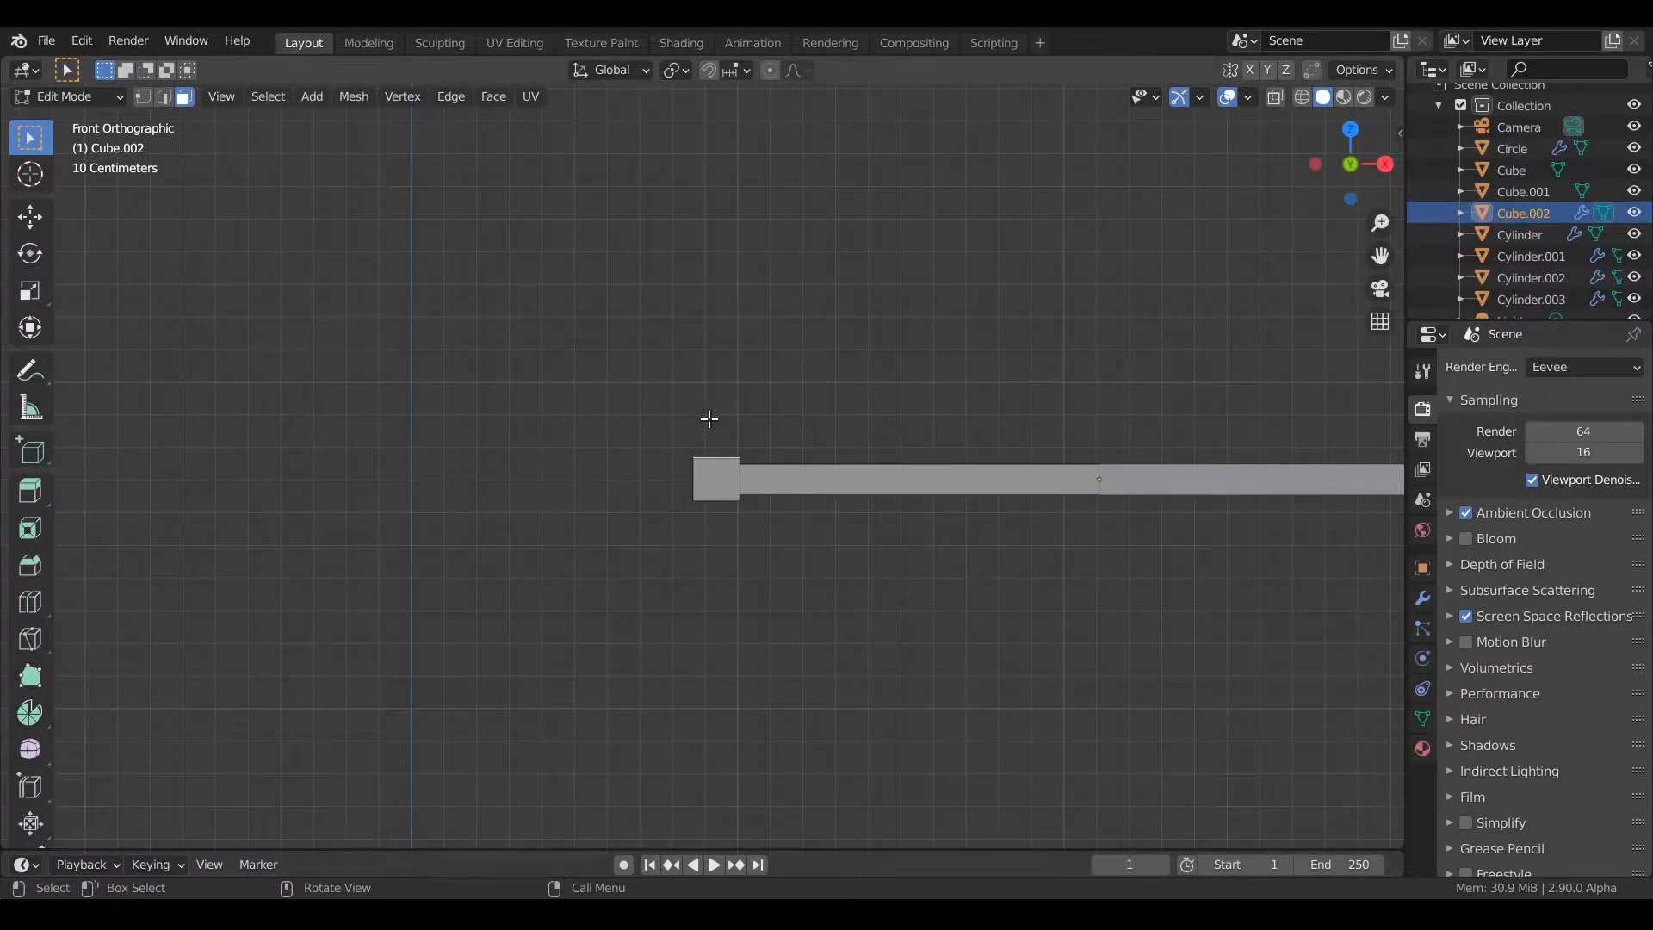
pyautogui.press('e')
pyautogui.click(697, 280)
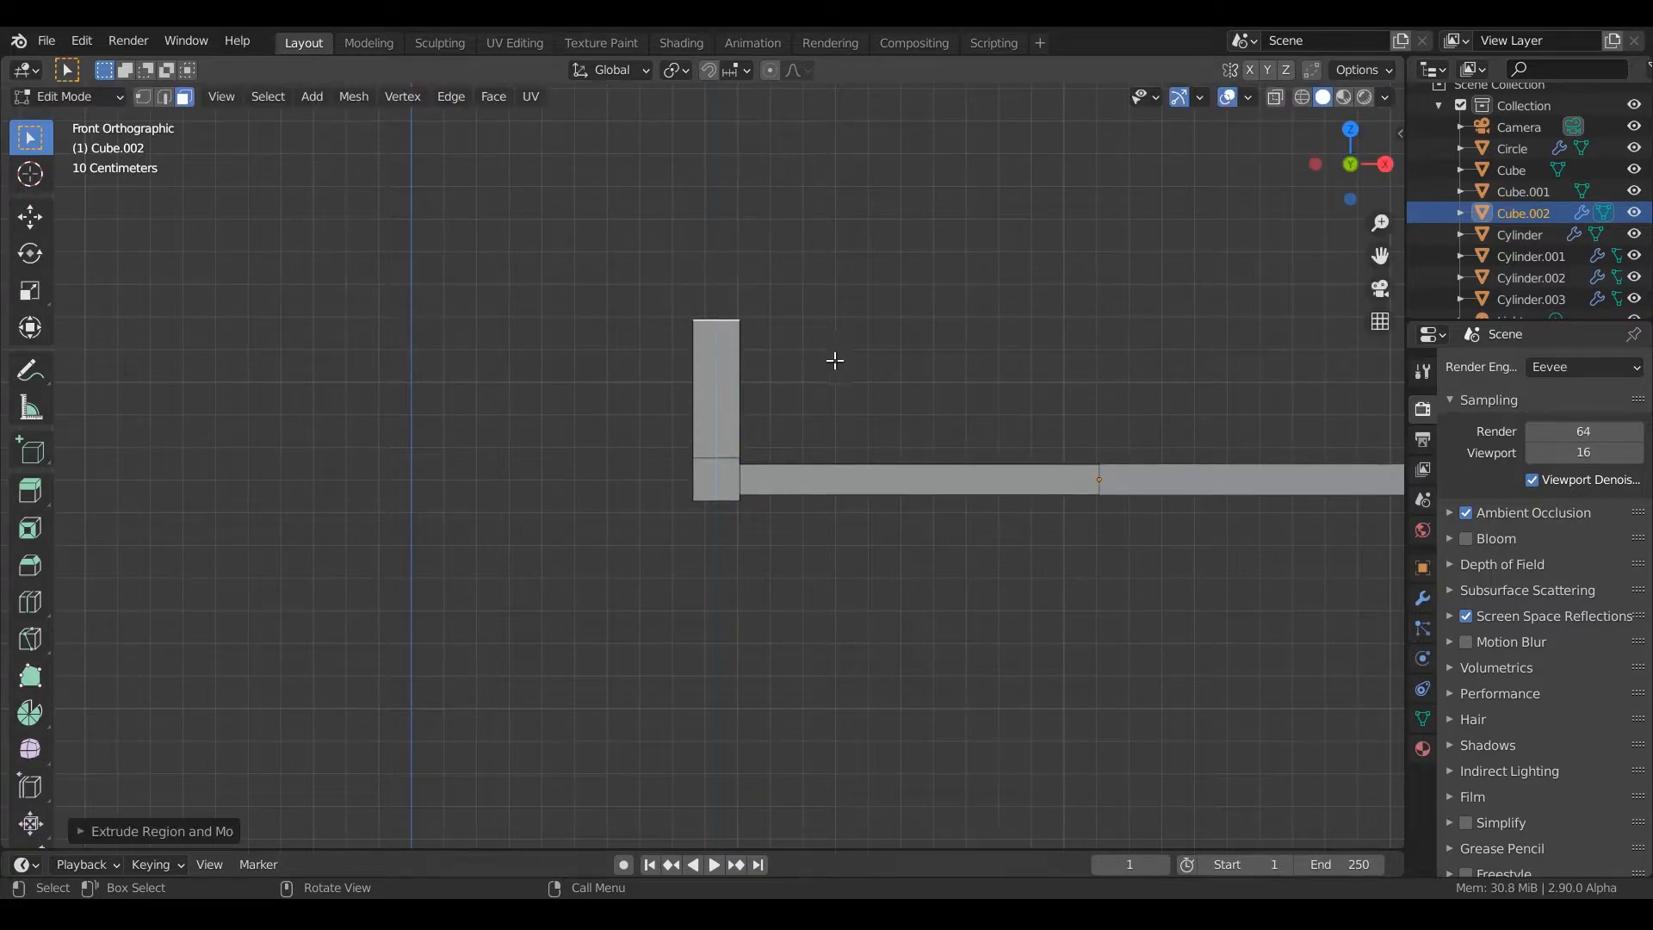
# Move the upright's top front edge back along Y so the upright tapers toward its top.
pyautogui.press('KP_3')
pyautogui.moveTo(870, 365); pyautogui.dragTo(864, 369, button='middle')
pyautogui.scroll(3, 831, 373)
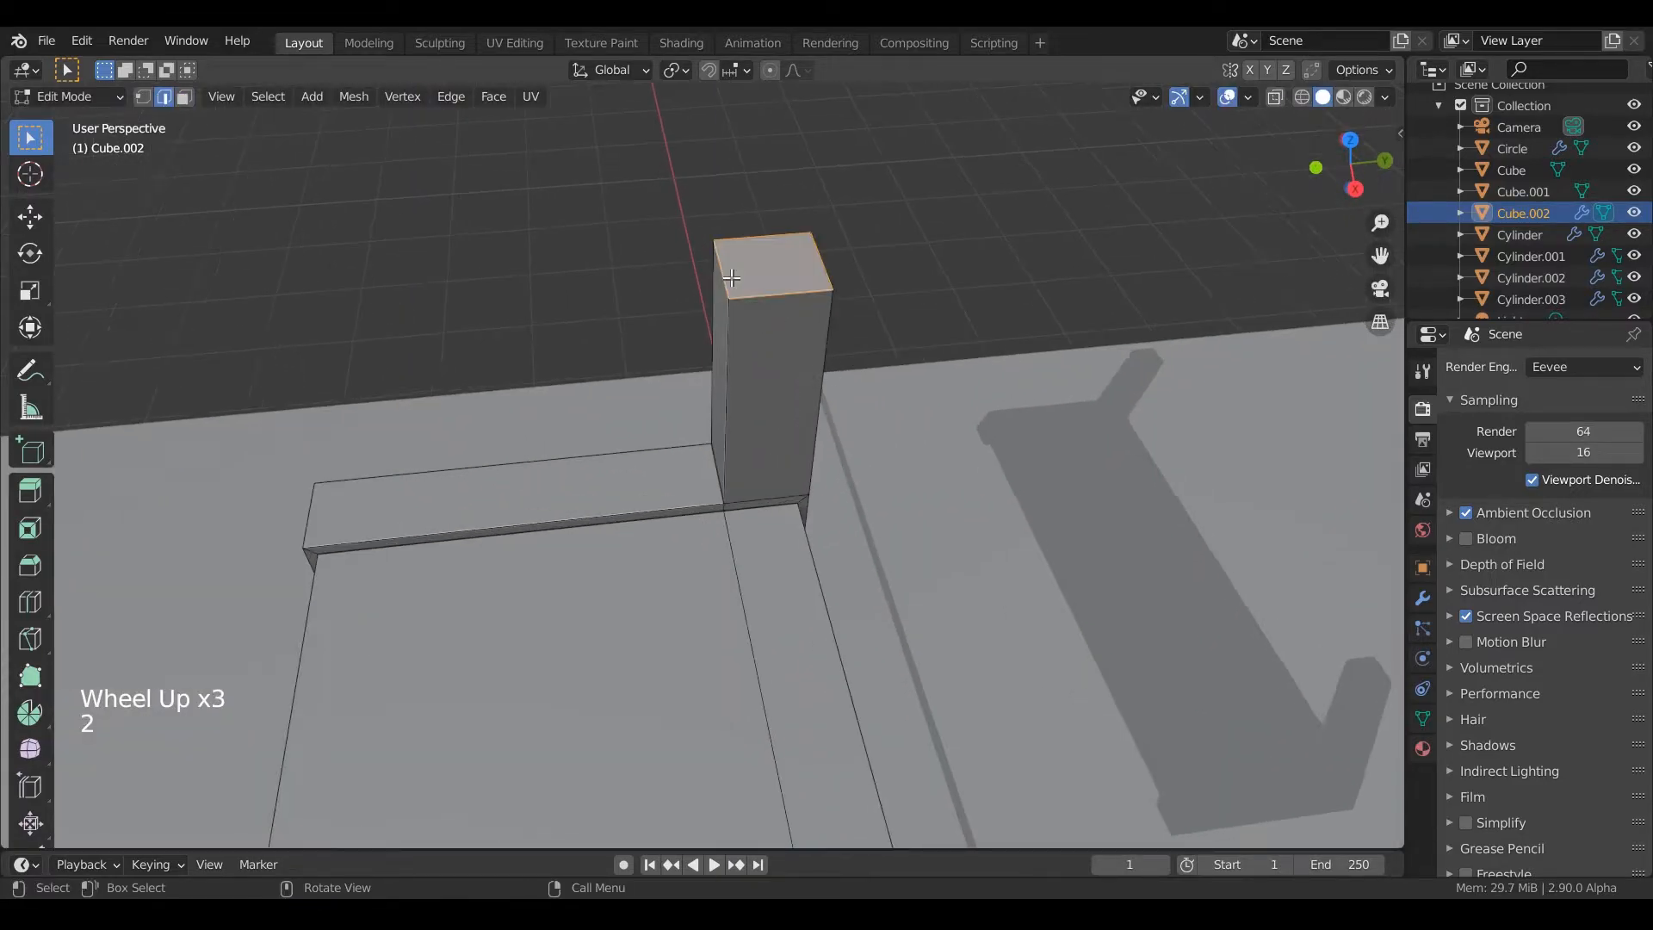
pyautogui.press('KP_3')
pyautogui.press('g')
pyautogui.press('y')
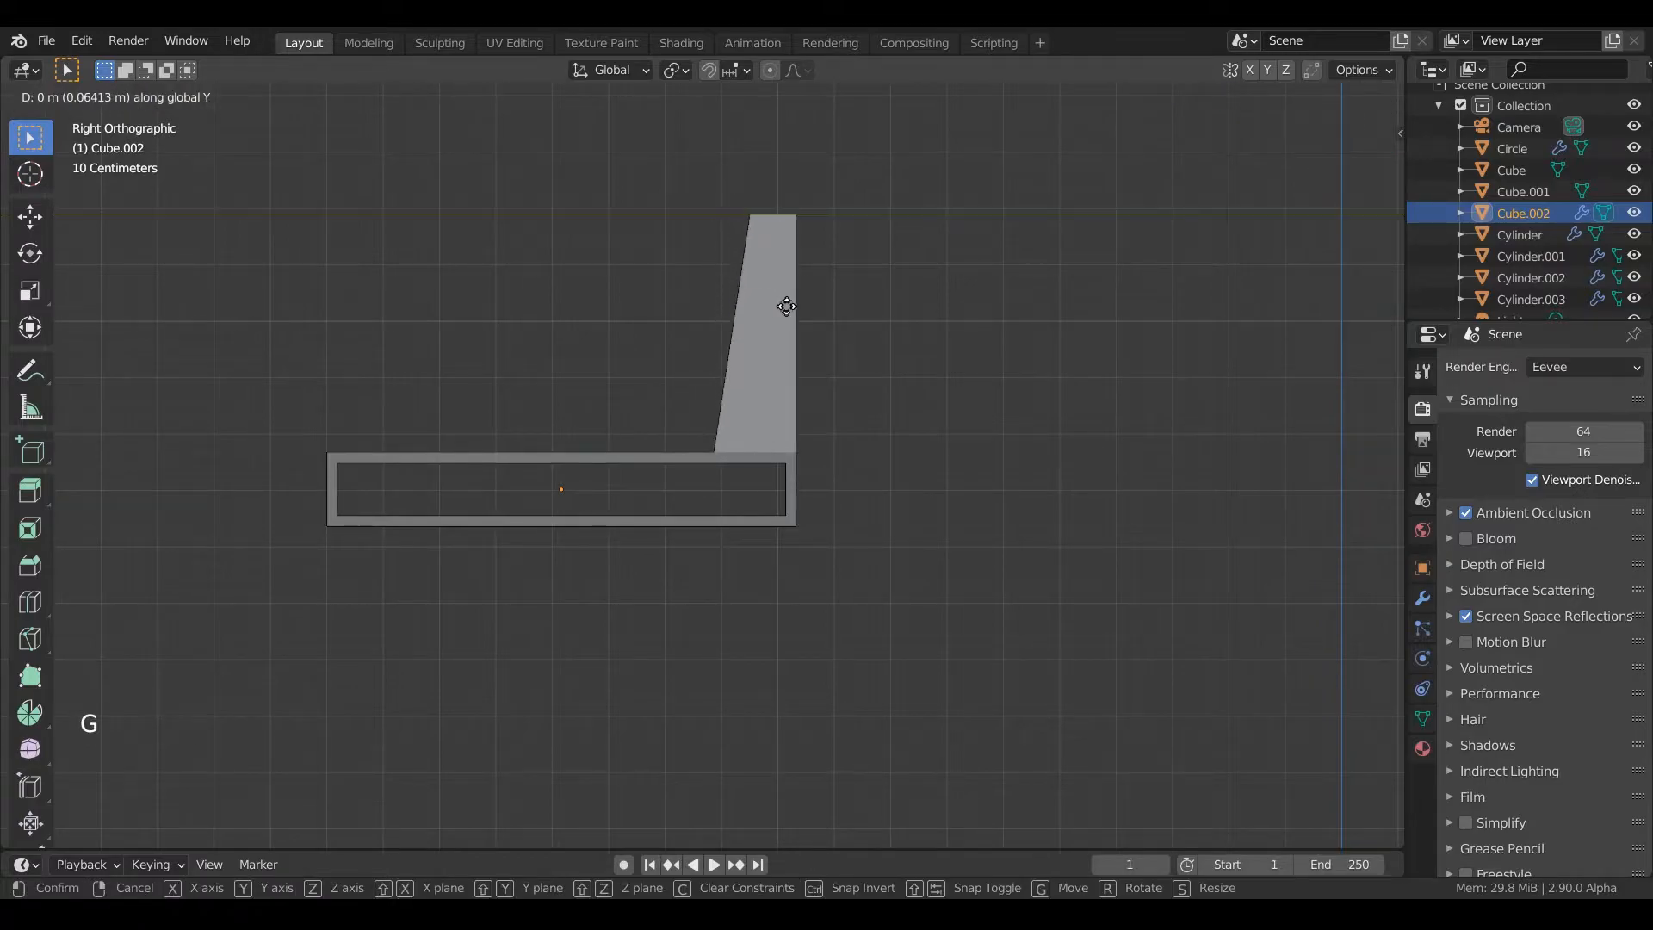
pyautogui.click(804, 308)
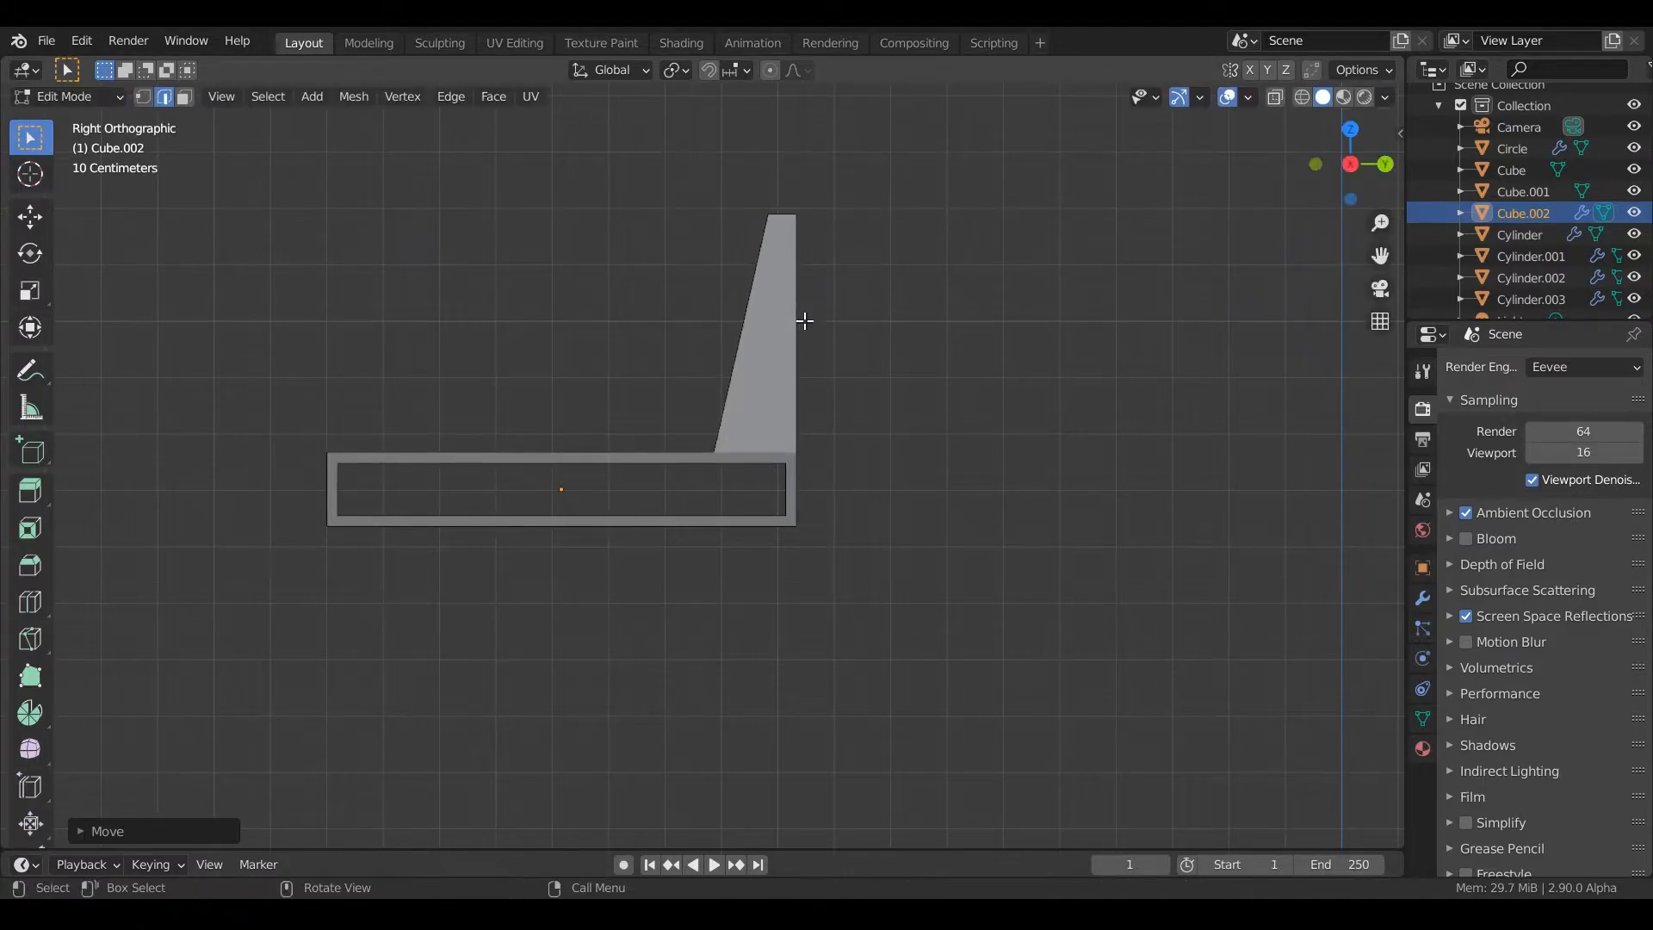
# Show the mesh in X-ray and add three evenly spaced horizontal loop cuts to the upright.
pyautogui.click(927, 277)
pyautogui.scroll(3, 887, 327)
pyautogui.scroll(-2, 887, 327)
pyautogui.keyDown('shift'); pyautogui.moveTo(870, 344); pyautogui.dragTo(780, 445, button='middle'); pyautogui.keyUp('shift')
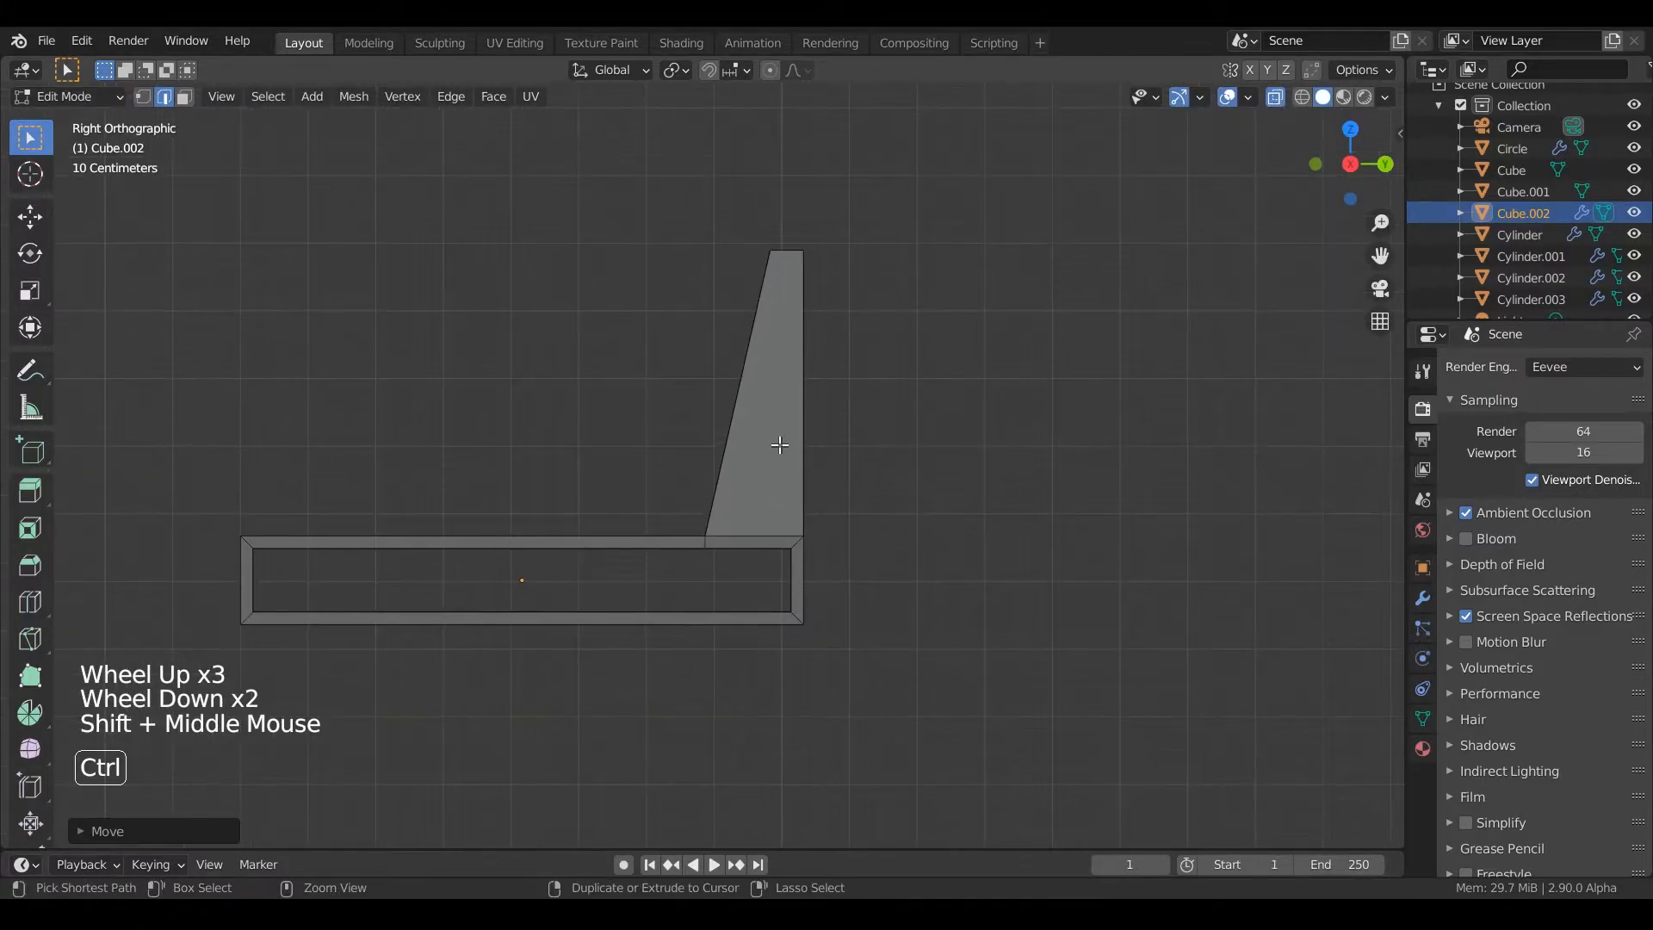
pyautogui.click(780, 445)
pyautogui.rightClick(776, 453)
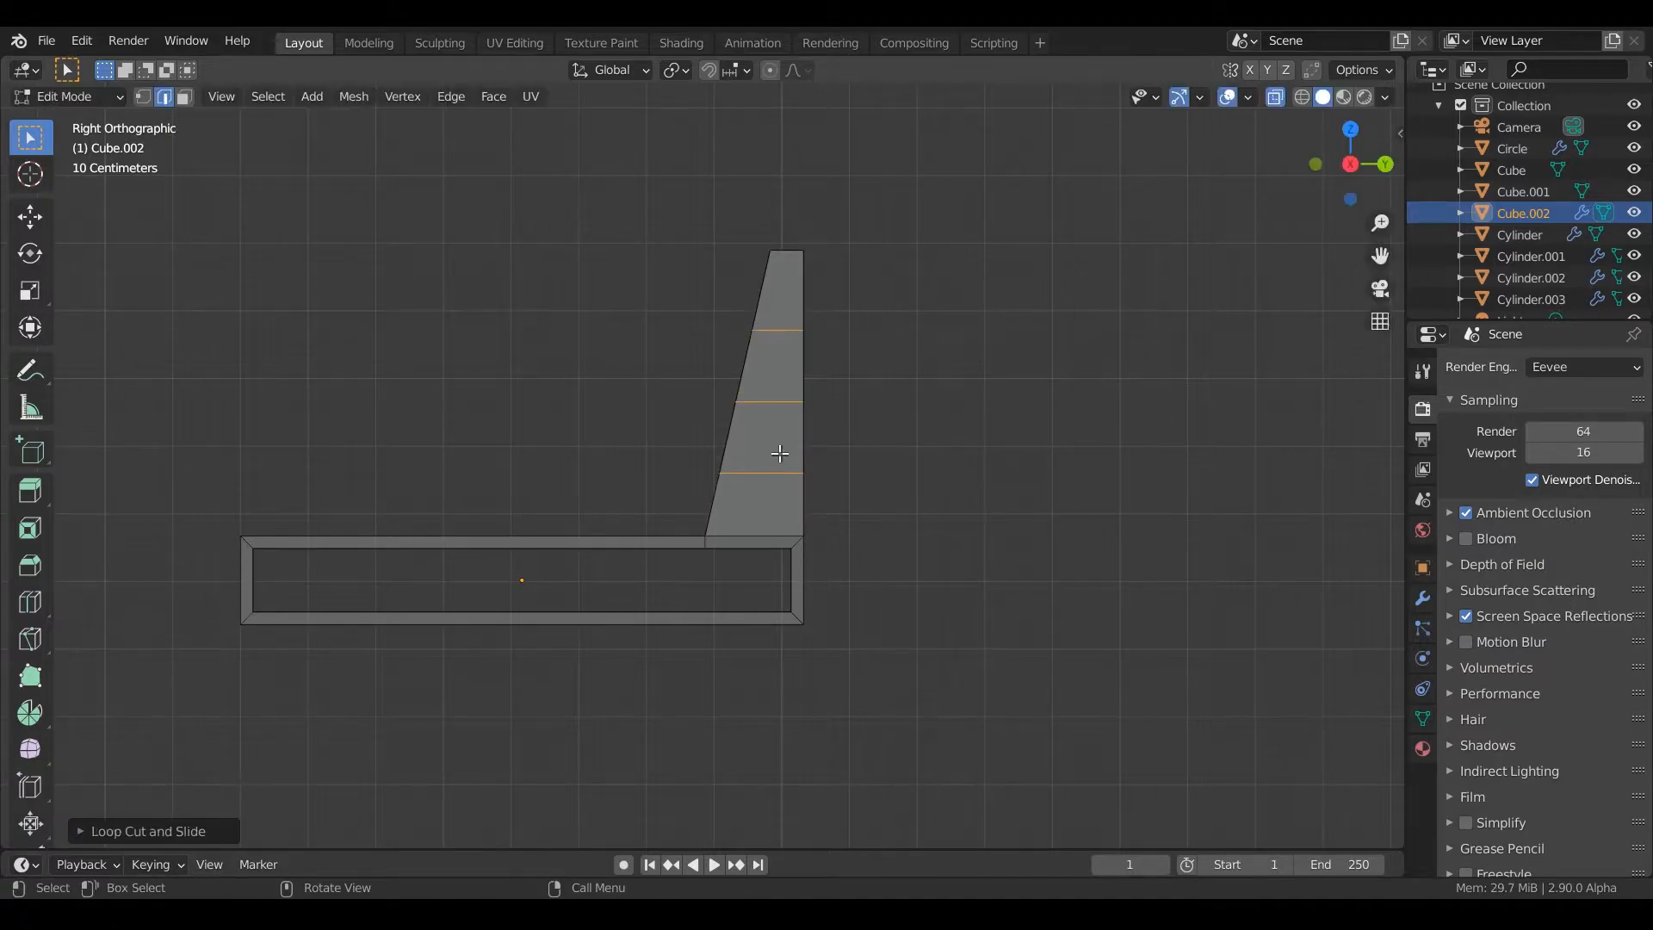
pyautogui.scroll(2, 731, 407)
# Move the front vertices of the upright's middle and upper cuts back along Y.
pyautogui.press('1')
pyautogui.press('a')
pyautogui.press('a')
pyautogui.press('a')
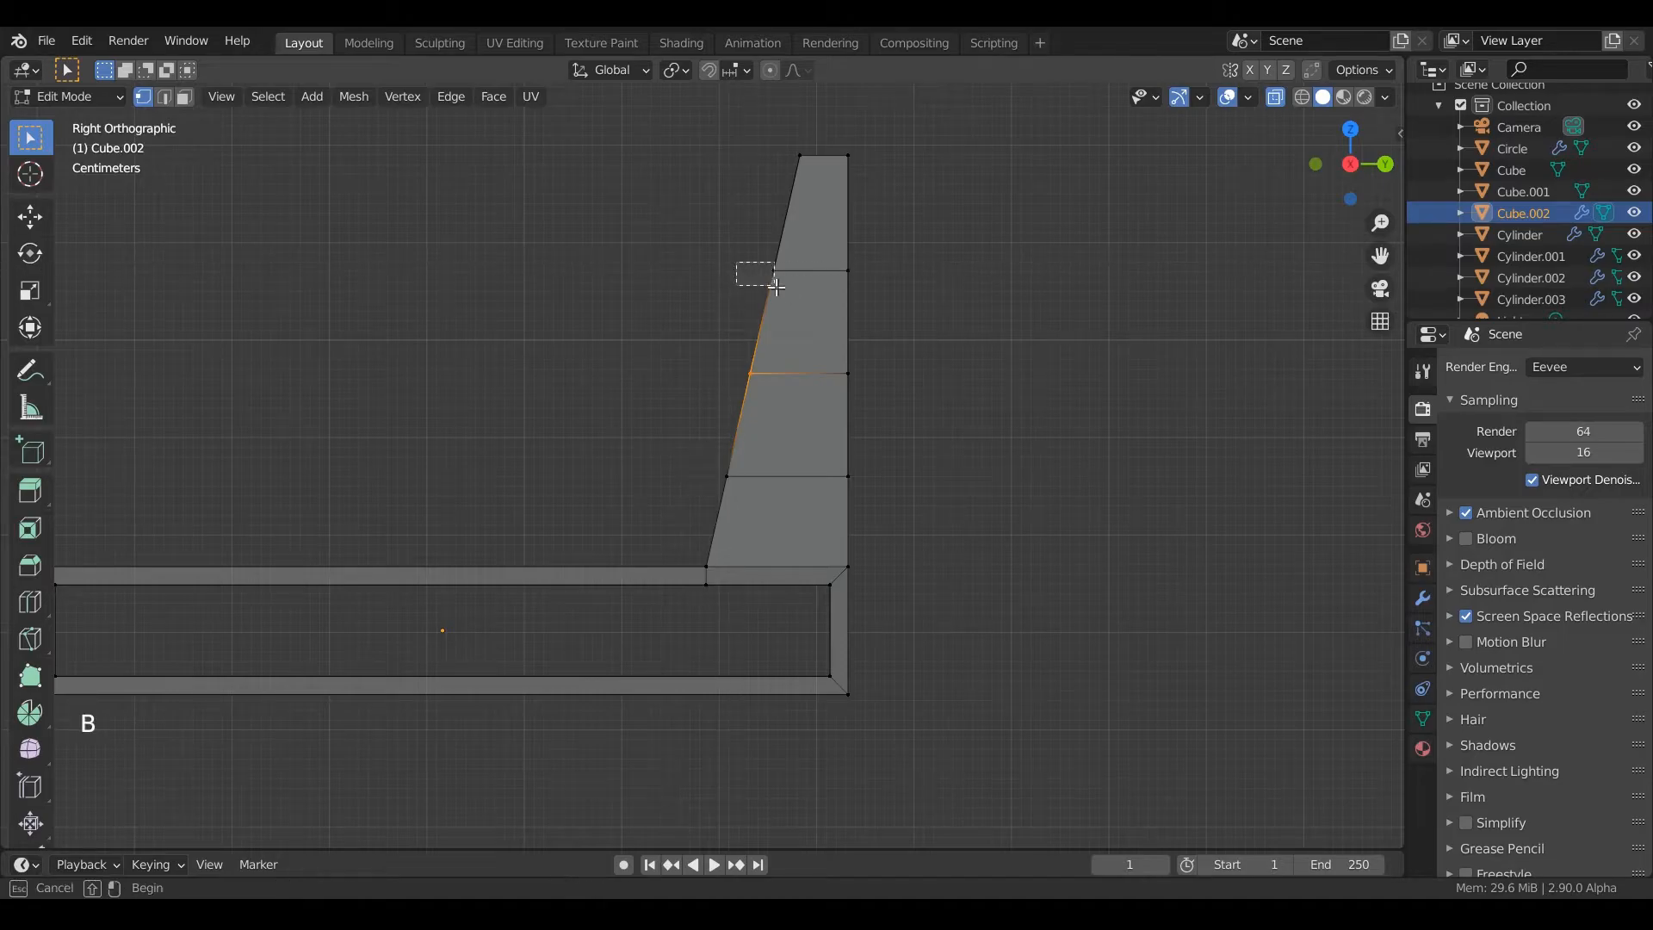
pyautogui.press('g')
pyautogui.press('y')
pyautogui.click(813, 304)
pyautogui.press('a')
pyautogui.press('a')
pyautogui.press('a')
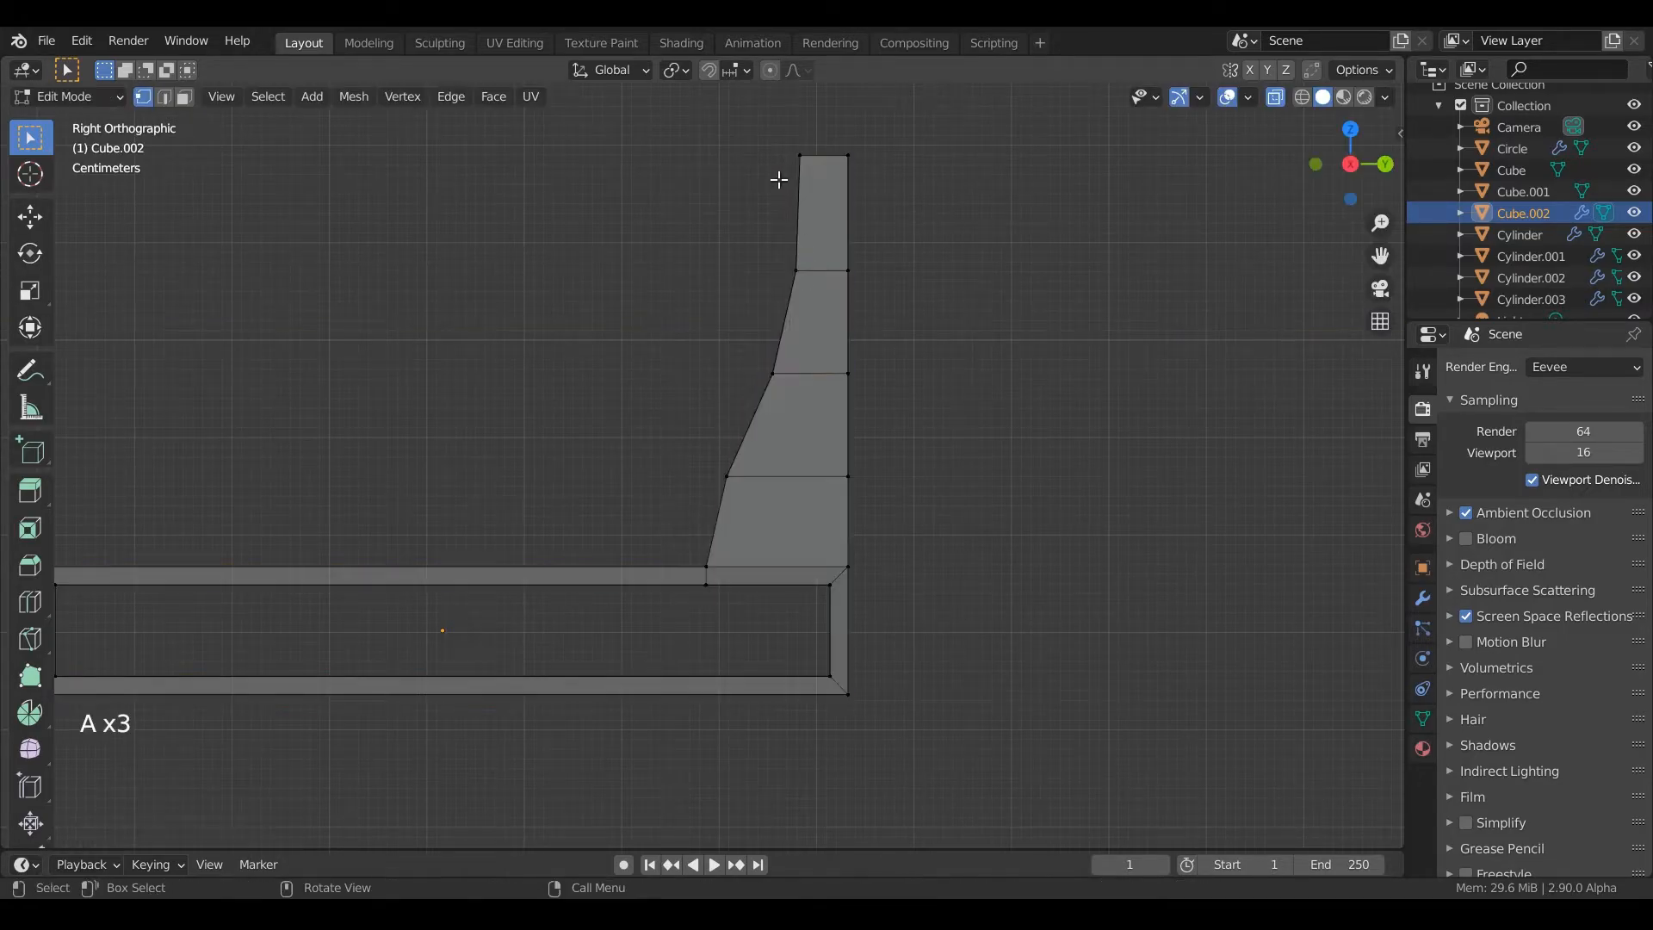
# Move the upright's top, lowest-cut and middle-cut front vertices back along Y to shape a concave front curve.
pyautogui.press('g')
pyautogui.press('y')
pyautogui.click(839, 185)
pyautogui.press('g')
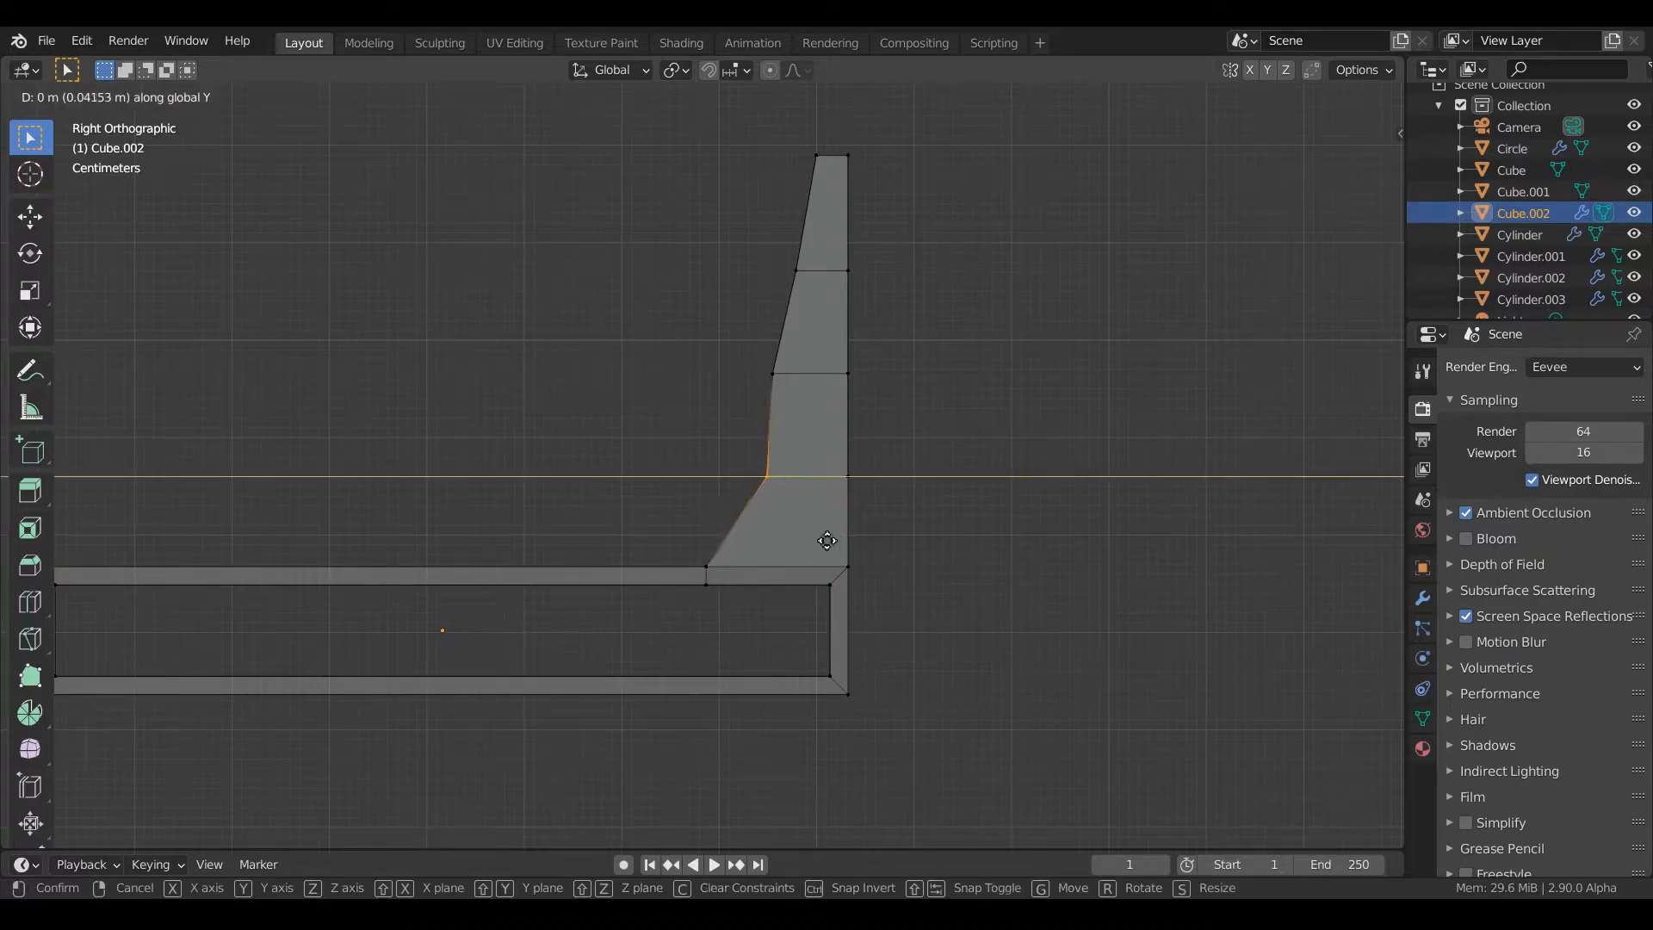
pyautogui.click(800, 457)
pyautogui.press('g')
pyautogui.press('y')
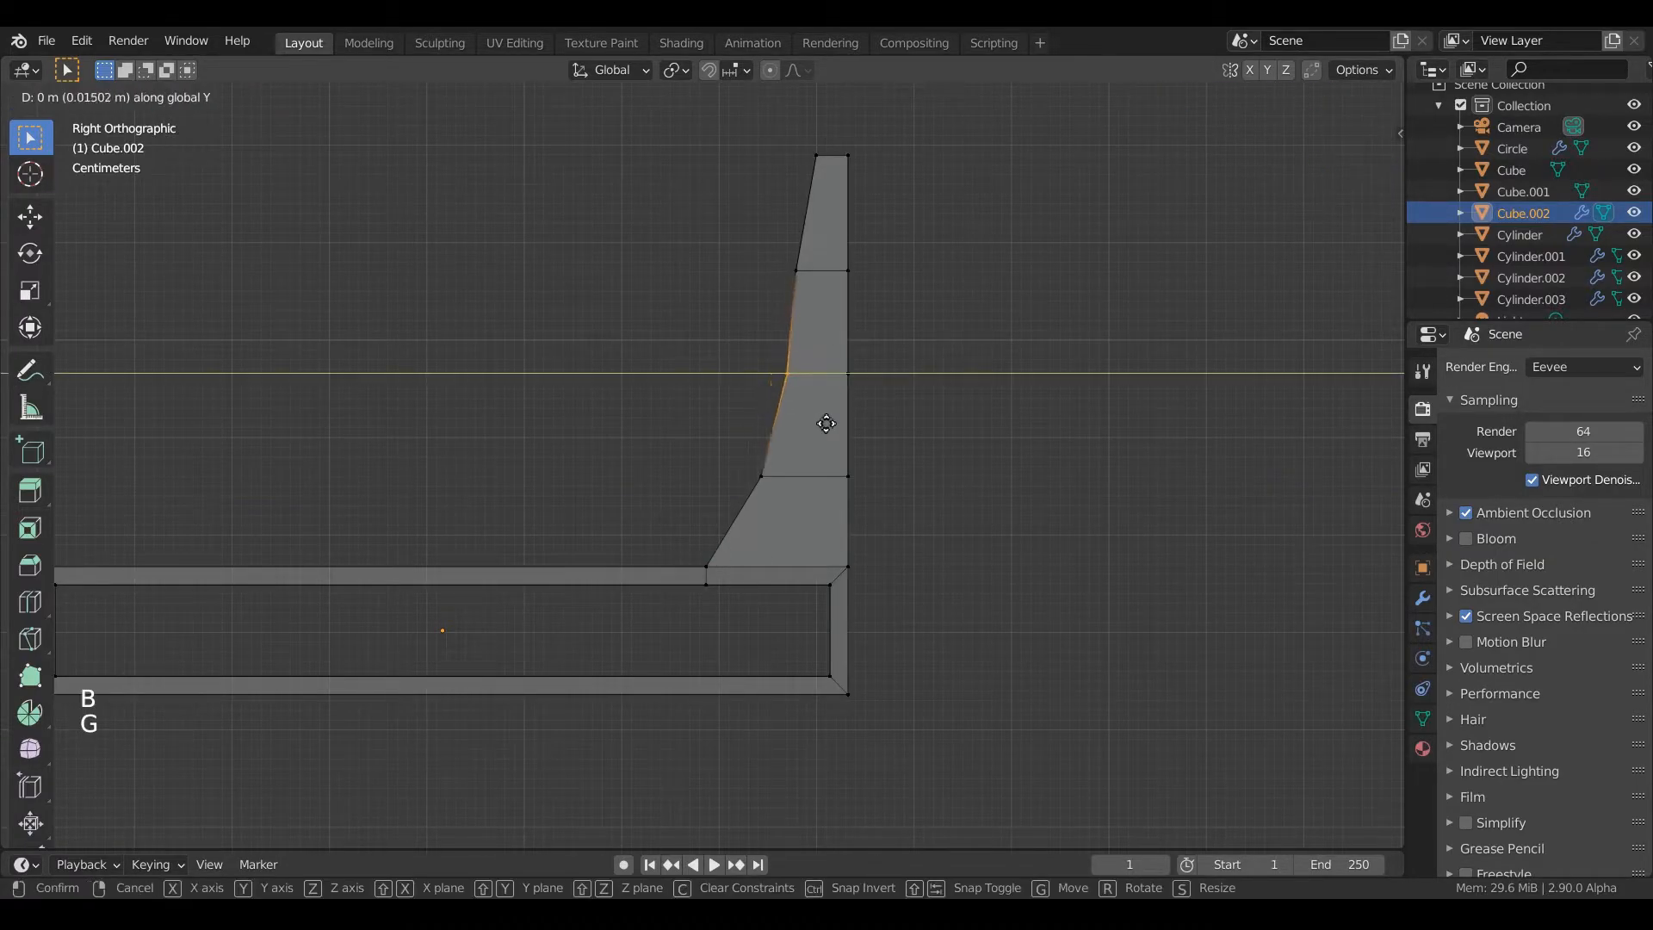
pyautogui.click(831, 426)
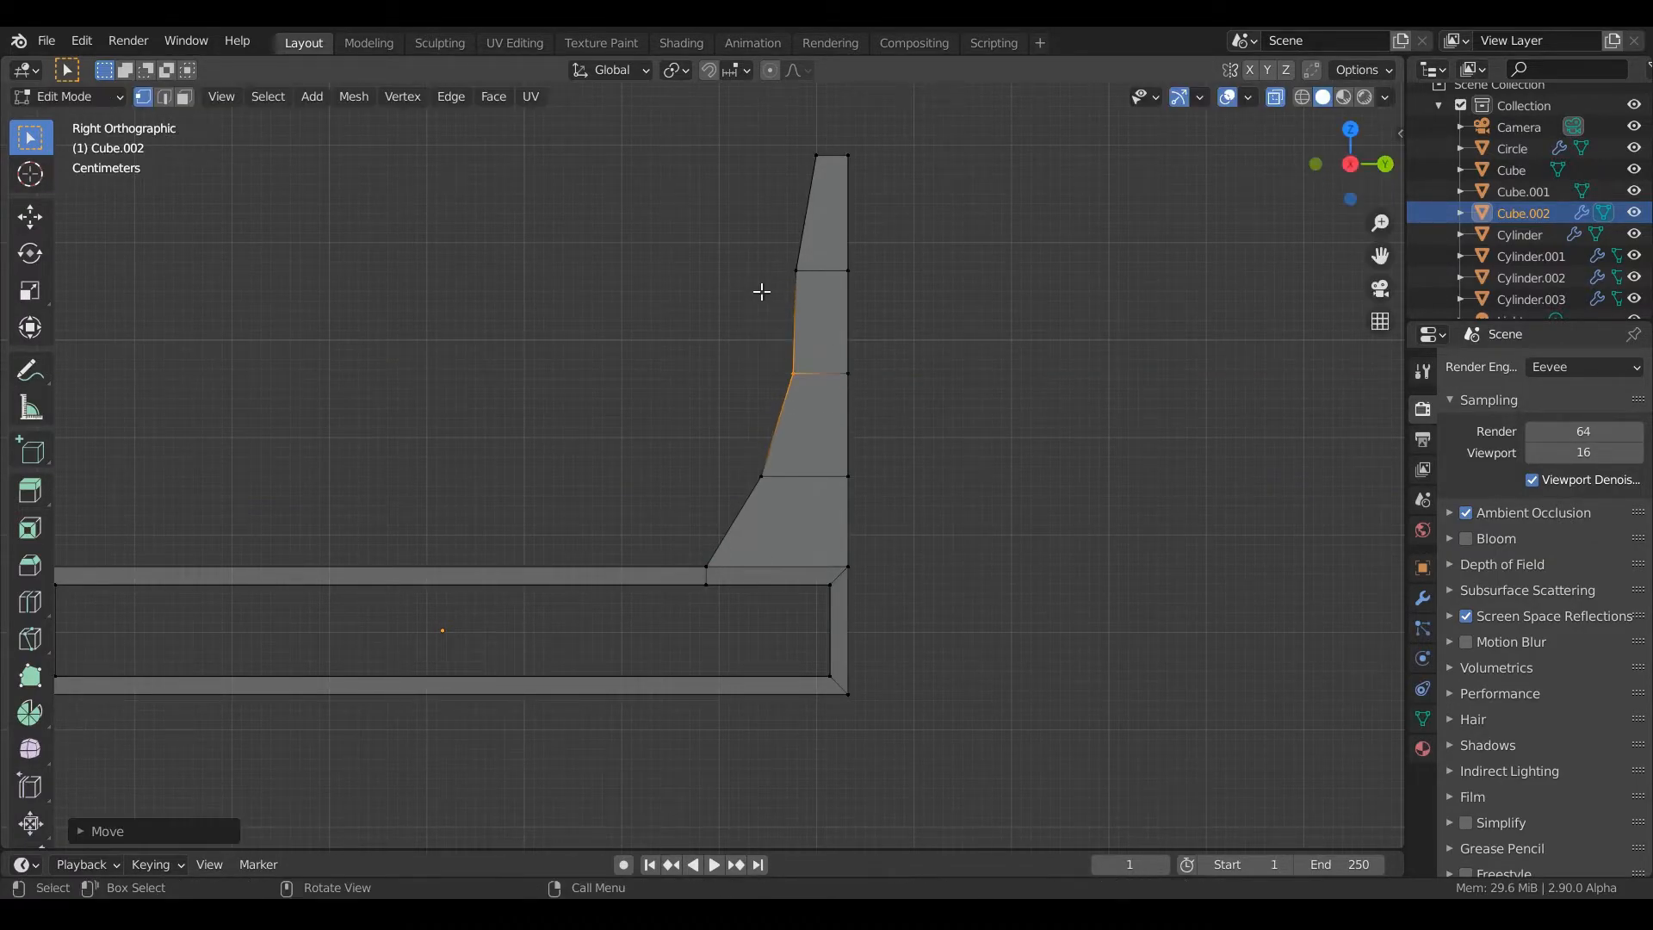
pyautogui.click(863, 332)
# Examine the mirrored shelf and its uprights in Object Mode from the front and in perspective.
pyautogui.press('Tab')
pyautogui.scroll(-3, 864, 332)
pyautogui.moveTo(864, 332); pyautogui.dragTo(799, 571, button='middle')
pyautogui.press('KP_1')
pyautogui.scroll(-1, 937, 519)
pyautogui.scroll(-2, 934, 513)
pyautogui.click(924, 363)
pyautogui.scroll(-2, 741, 496)
pyautogui.click(799, 570)
pyautogui.click(943, 633)
pyautogui.click(943, 633)
pyautogui.click(944, 633)
pyautogui.moveTo(943, 633); pyautogui.dragTo(814, 422, button='middle')
pyautogui.scroll(5, 959, 406)
# Try filling the bracket's open outer end with a face and undo it.
pyautogui.press('Tab')
pyautogui.scroll(2, 813, 422)
pyautogui.click(772, 548)
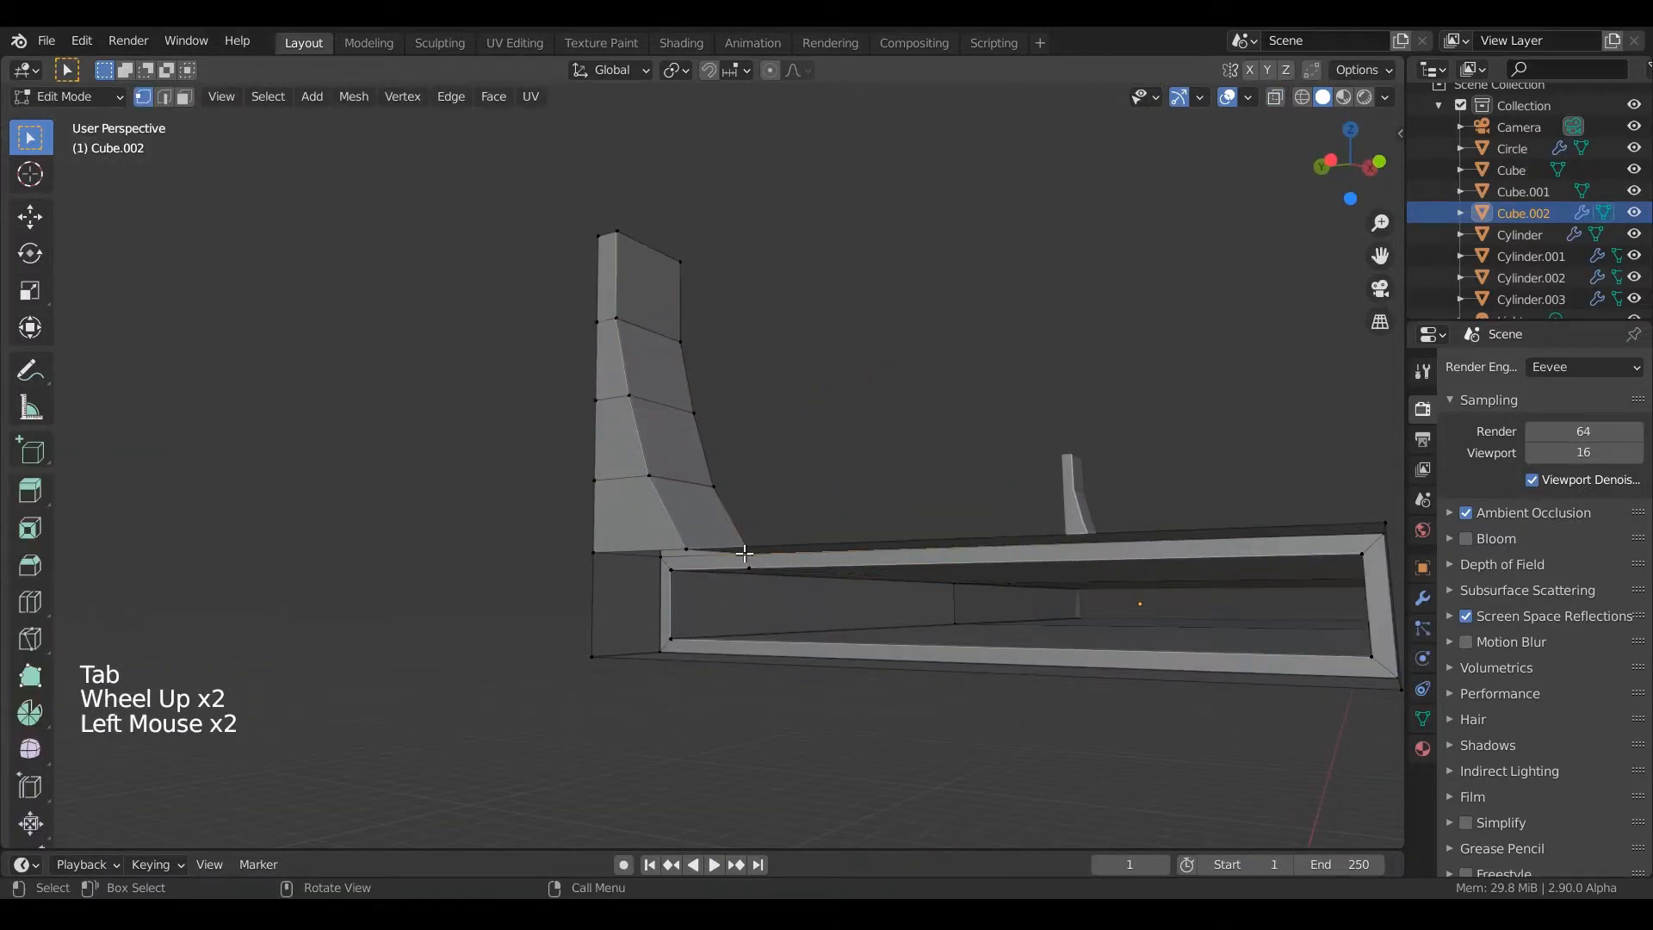
pyautogui.keyDown('alt'); pyautogui.keyDown('shift'); pyautogui.click(596, 587); pyautogui.keyUp('shift'); pyautogui.keyUp('alt')
pyautogui.moveTo(597, 588); pyautogui.dragTo(722, 587, button='middle')
pyautogui.press('f')
pyautogui.hotkey('ctrl', 'z')
# Add a loop cut across the bottom of the shelf and bracket, and show the mesh in X-ray.
pyautogui.moveTo(716, 668); pyautogui.dragTo(783, 659, button='middle')
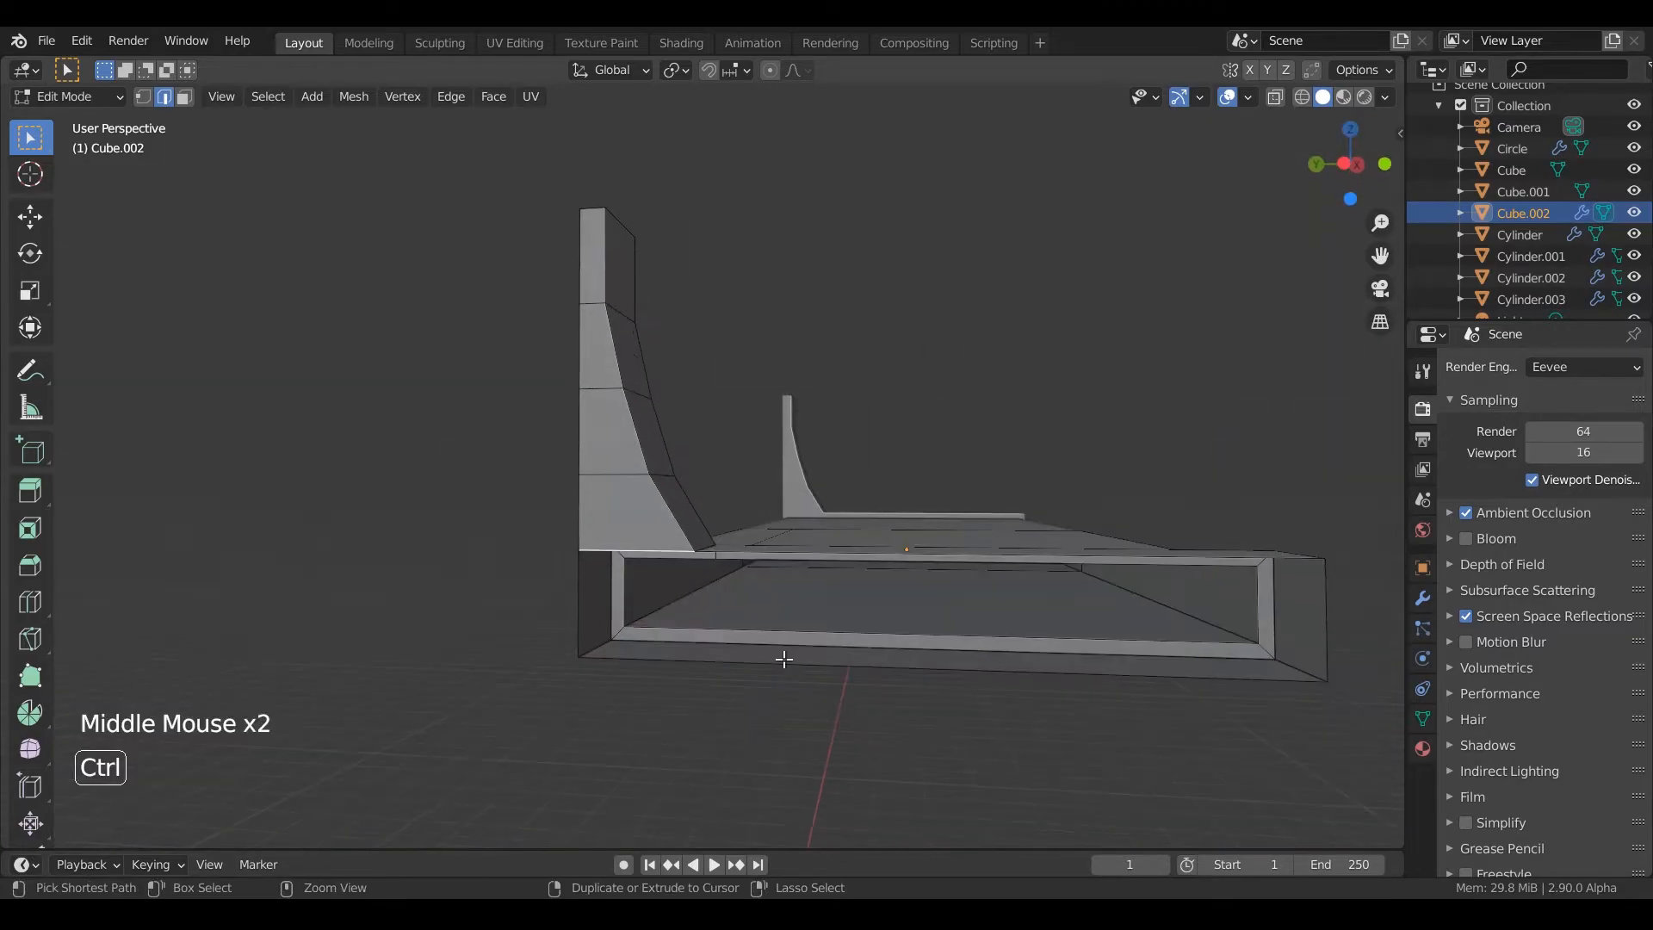
pyautogui.hotkey('ctrl', 'r')
pyautogui.click(811, 626)
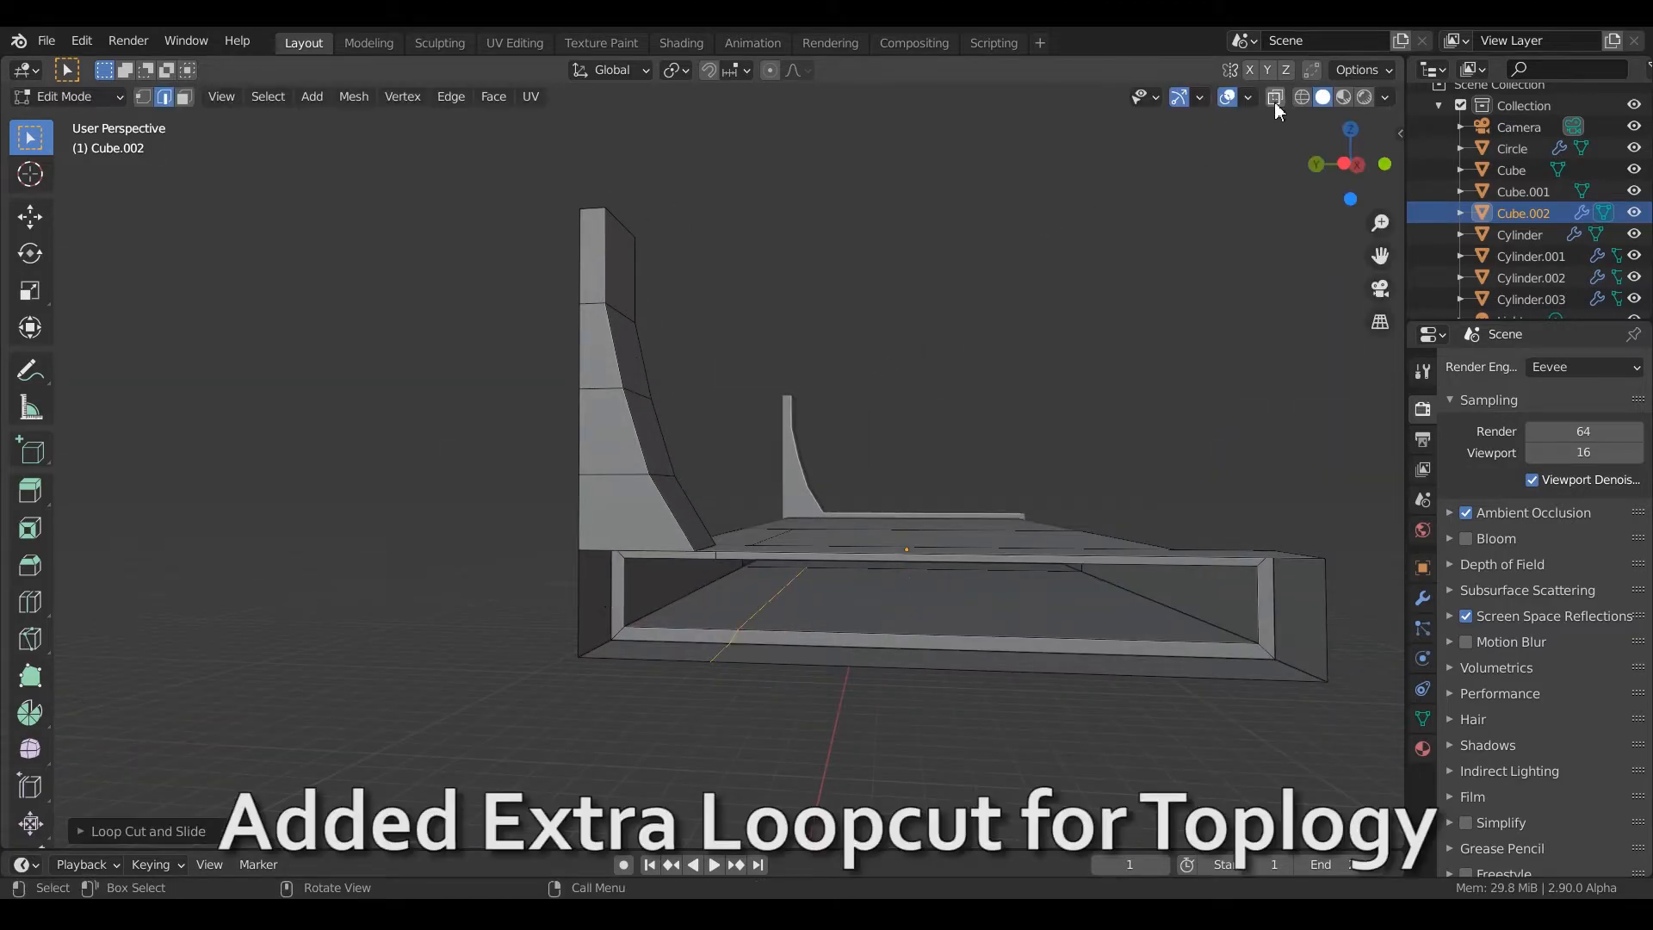
pyautogui.click(620, 605)
# Slide the bottom loop in side view toward the back, beneath the upright's front base corner.
pyautogui.press('KP_3')
pyautogui.scroll(5, 763, 450)
pyautogui.keyDown('shift'); pyautogui.moveTo(689, 491); pyautogui.dragTo(763, 449, button='middle'); pyautogui.keyUp('shift')
pyautogui.keyDown('shift'); pyautogui.moveTo(758, 687); pyautogui.dragTo(756, 598, button='middle'); pyautogui.keyUp('shift')
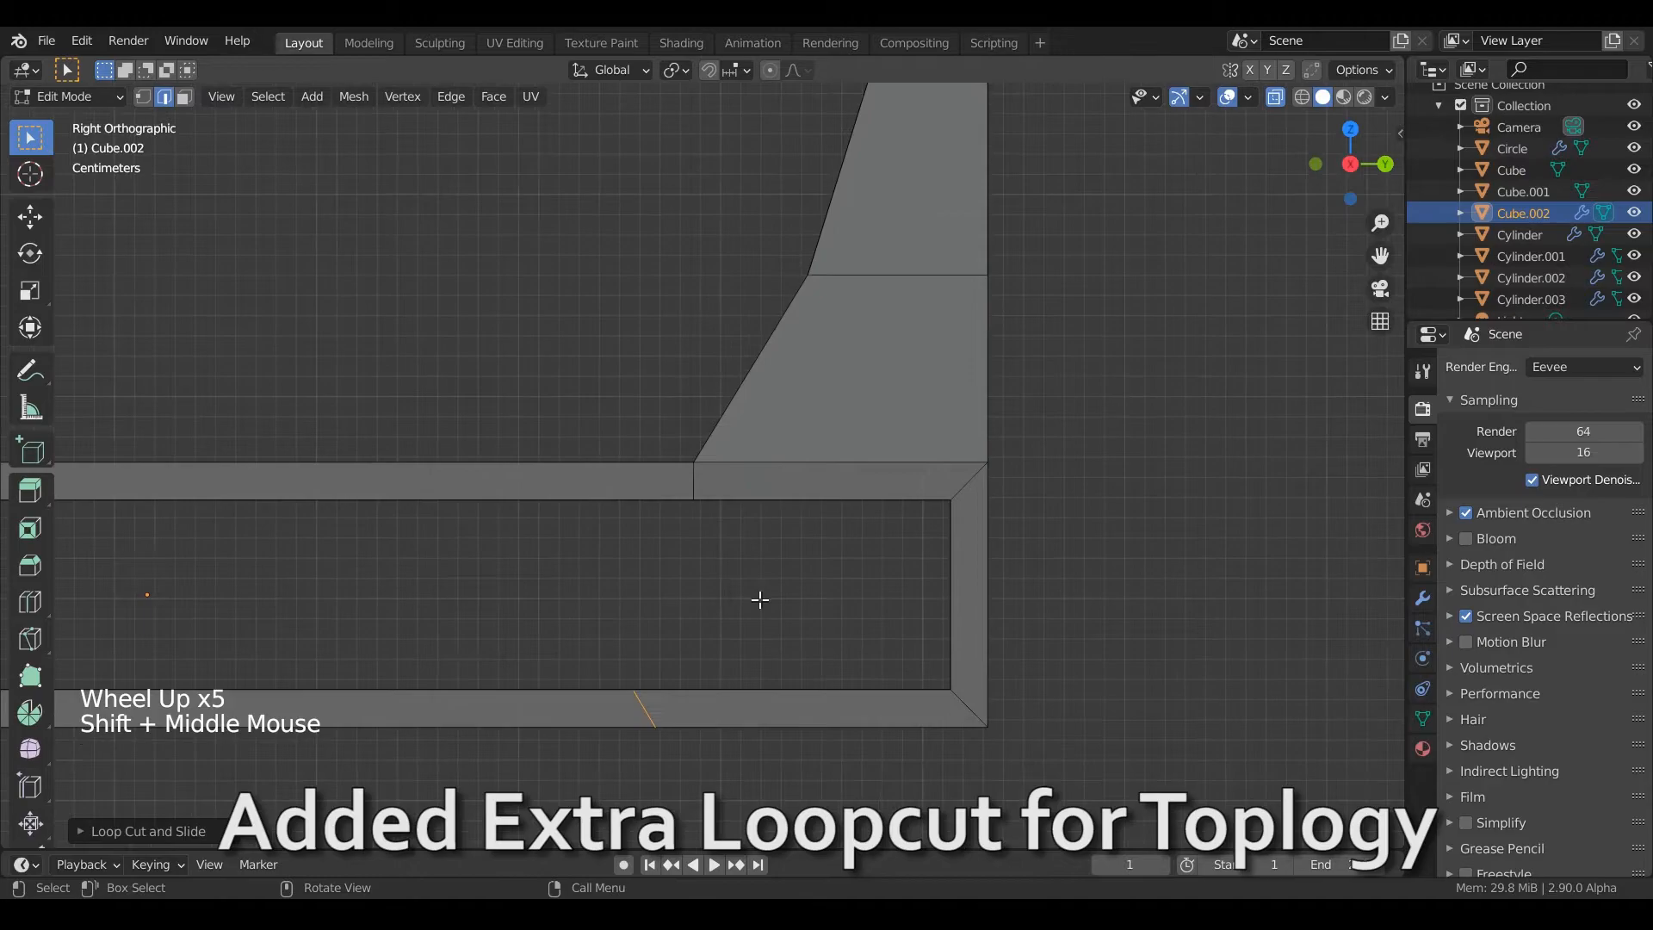
pyautogui.press('g')
pyautogui.press('g')
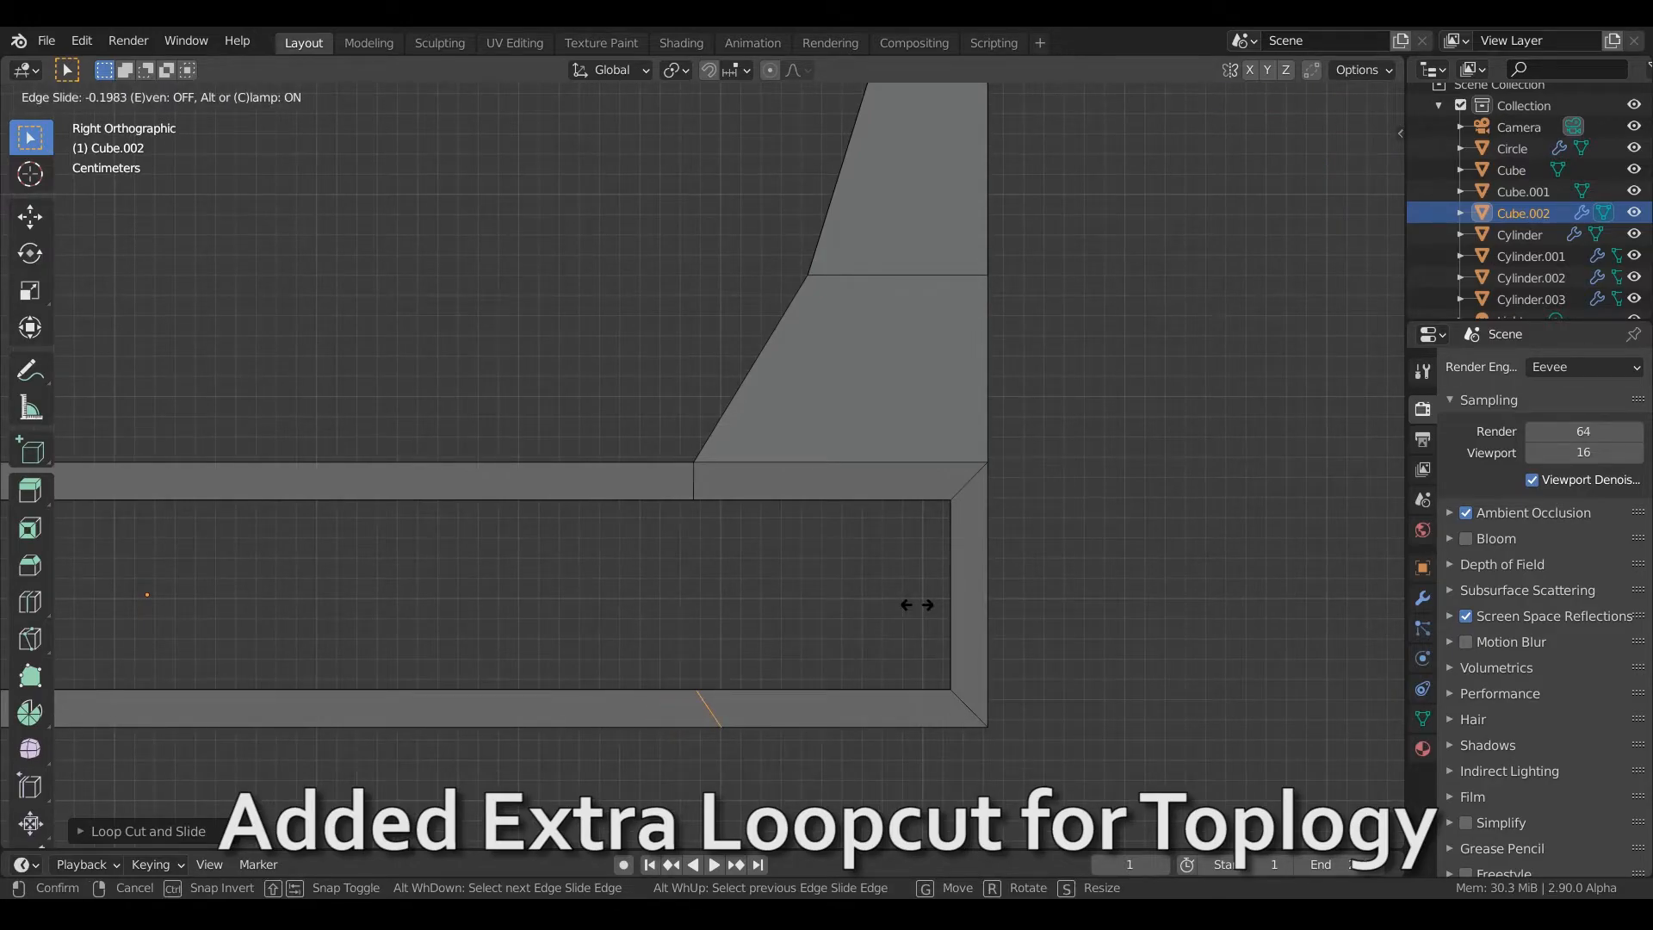
pyautogui.click(917, 605)
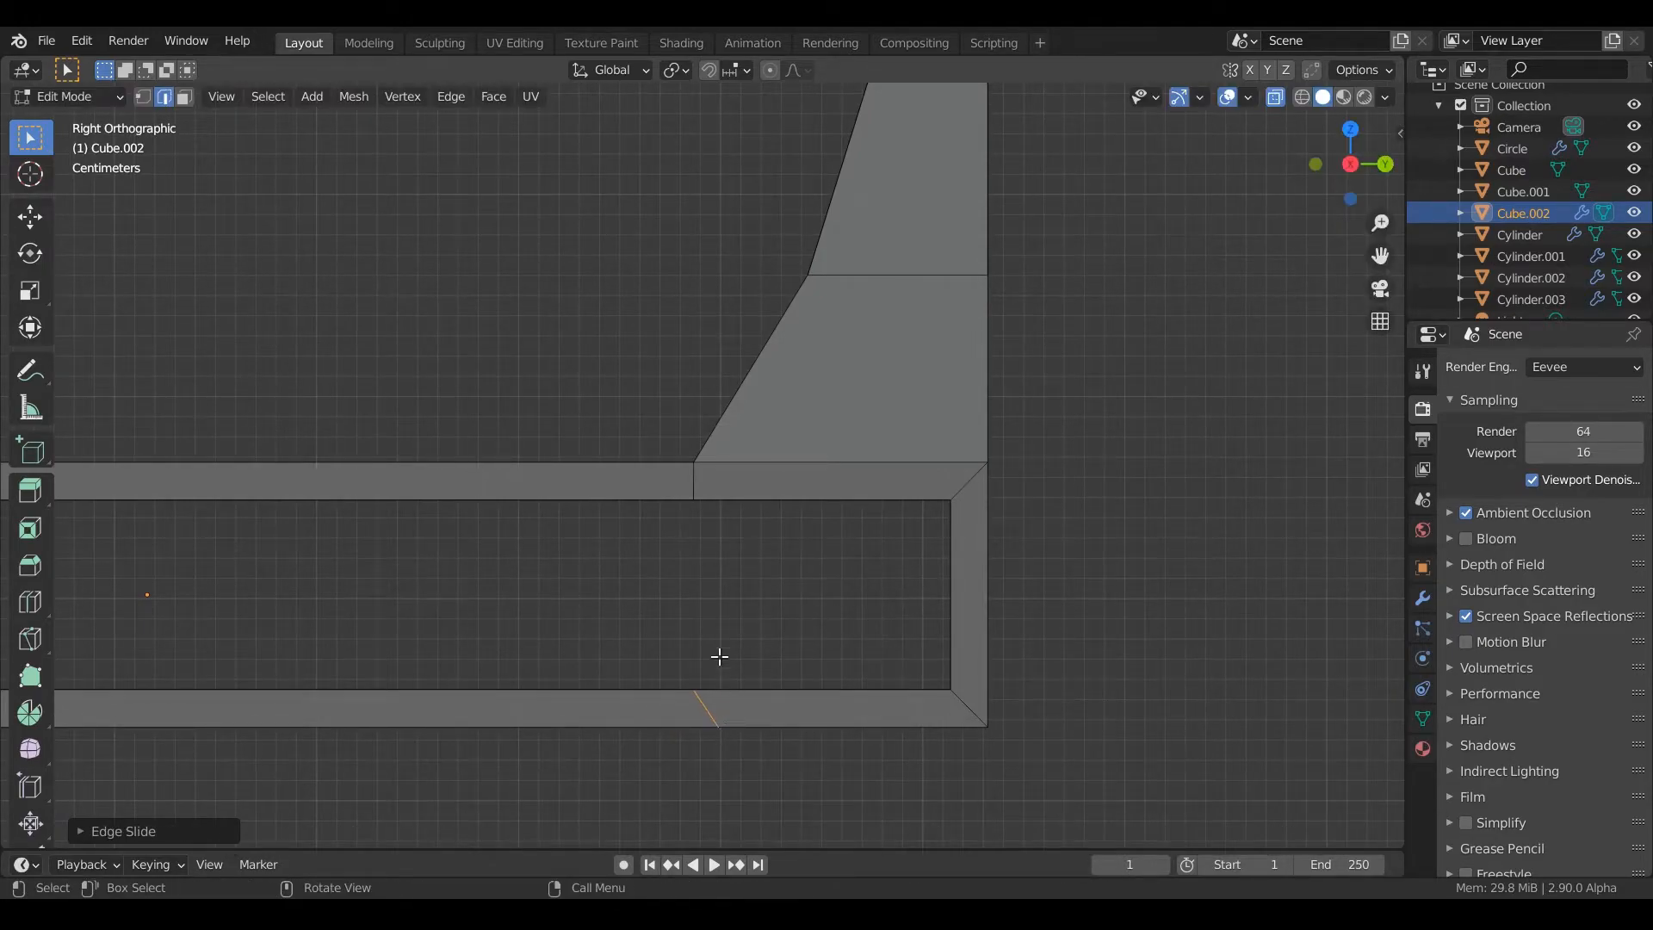
# Edge-slide the slanted bottom cut on the bracket until it is vertical and aligned with the upper cut.
pyautogui.moveTo(695, 610); pyautogui.dragTo(724, 686, button='middle')
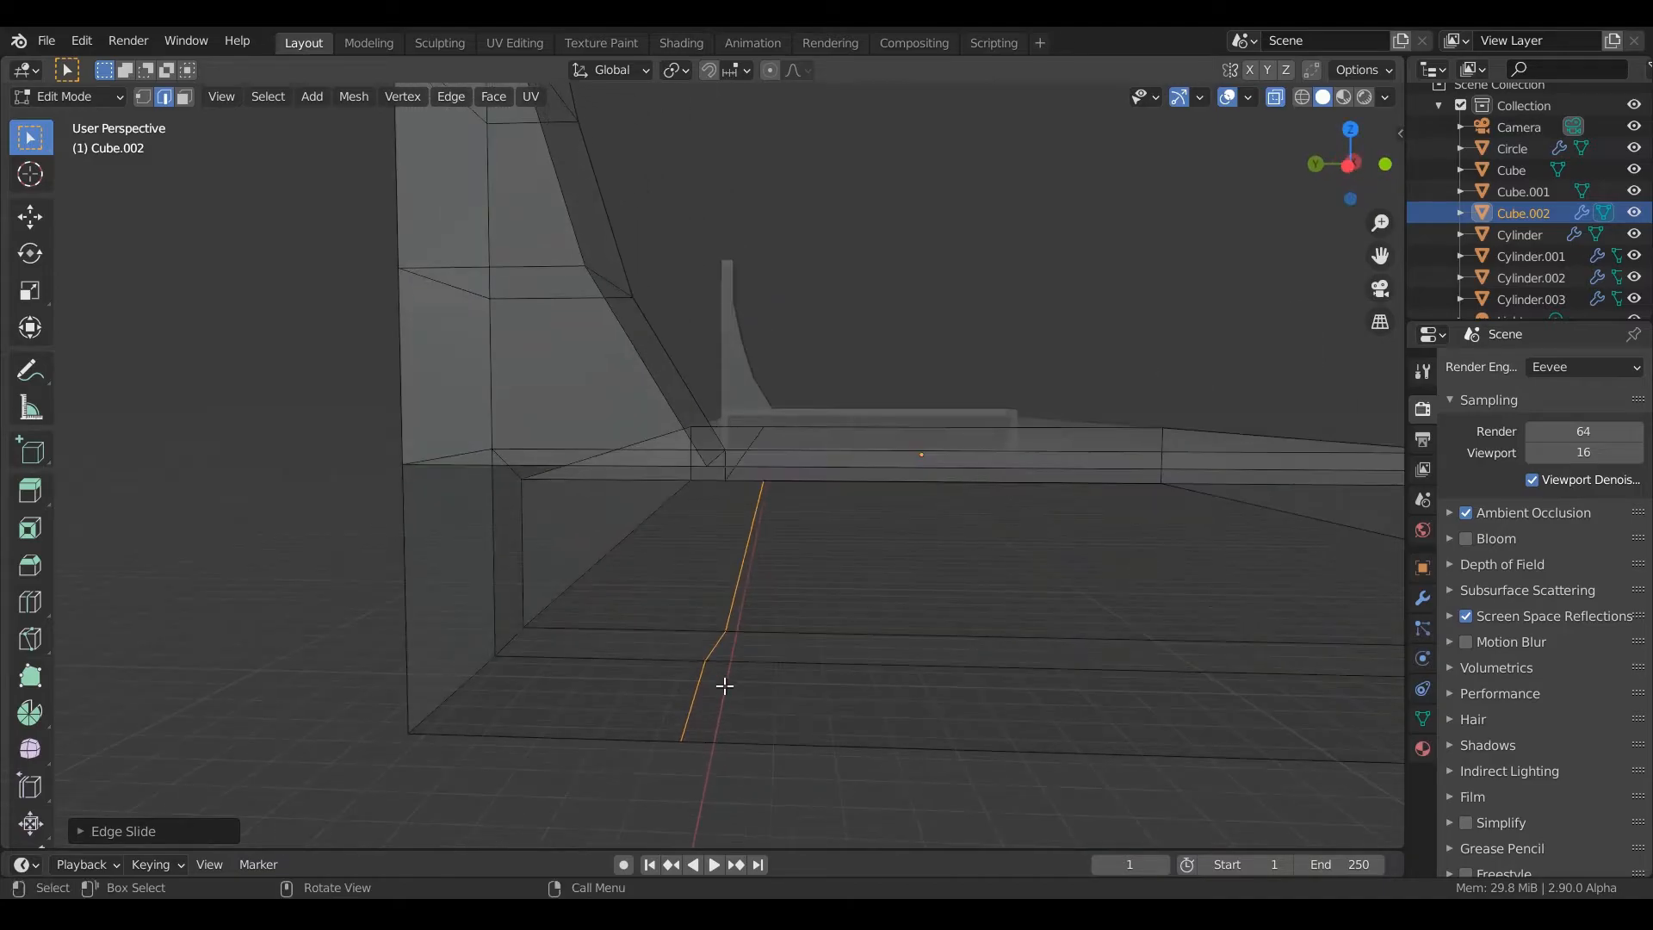
pyautogui.press('KP_3')
pyautogui.press('g')
pyautogui.press('g')
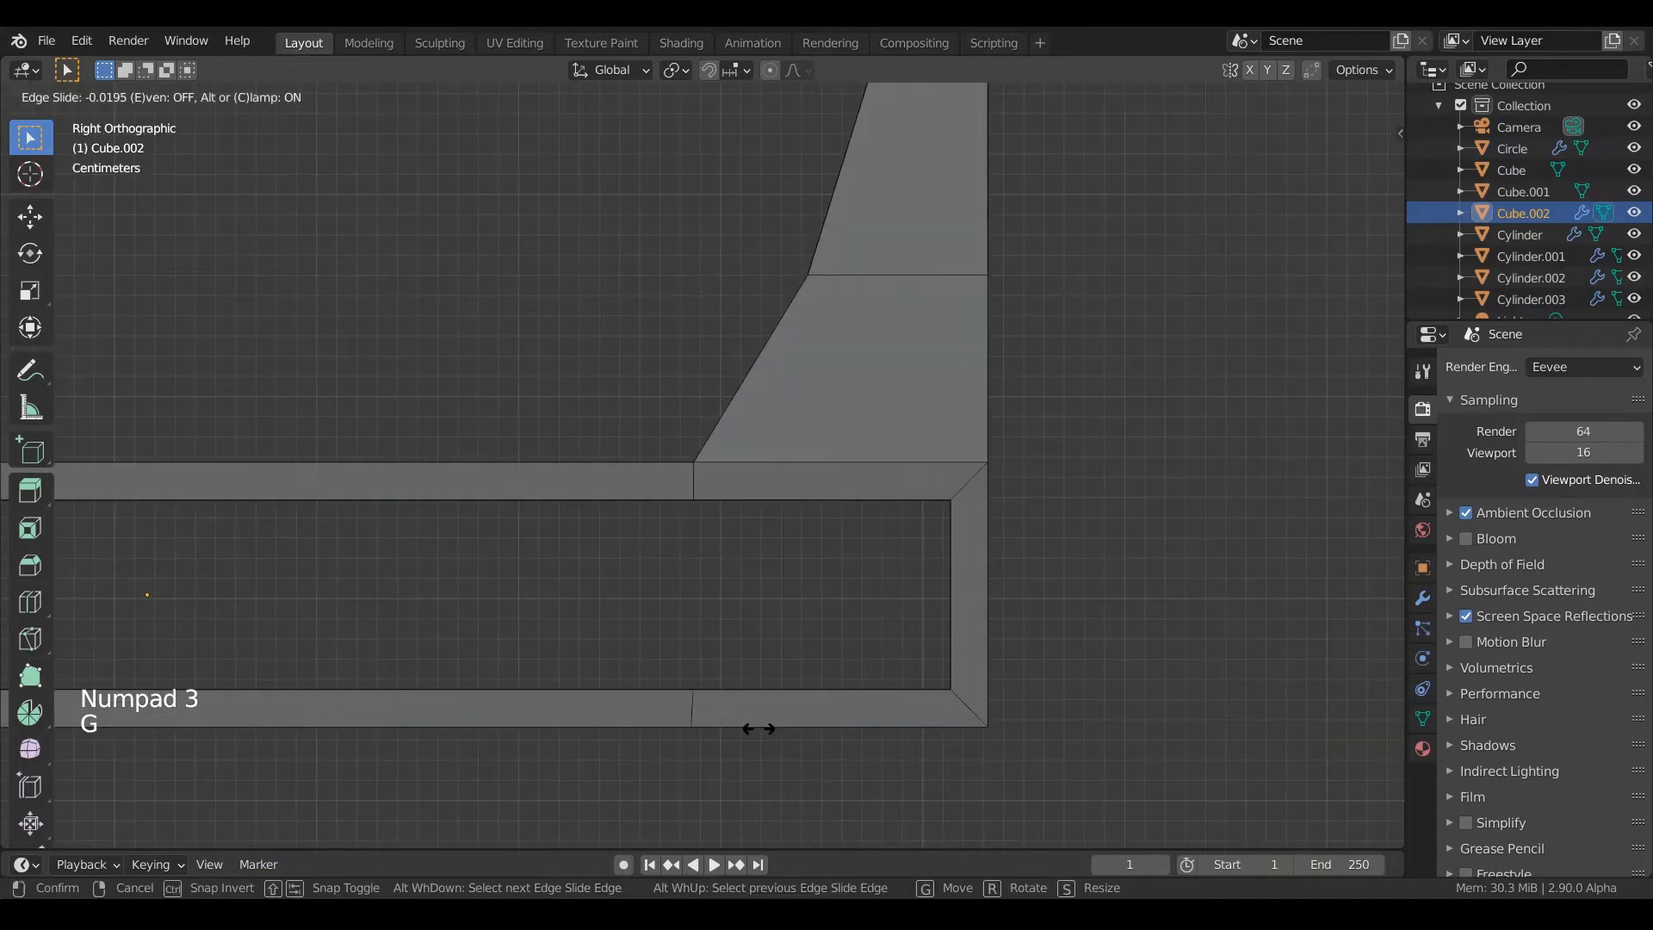
pyautogui.scroll(3, 760, 733)
pyautogui.keyDown('shift'); pyautogui.moveTo(759, 733); pyautogui.dragTo(782, 340, button='middle'); pyautogui.keyUp('shift')
pyautogui.press('g')
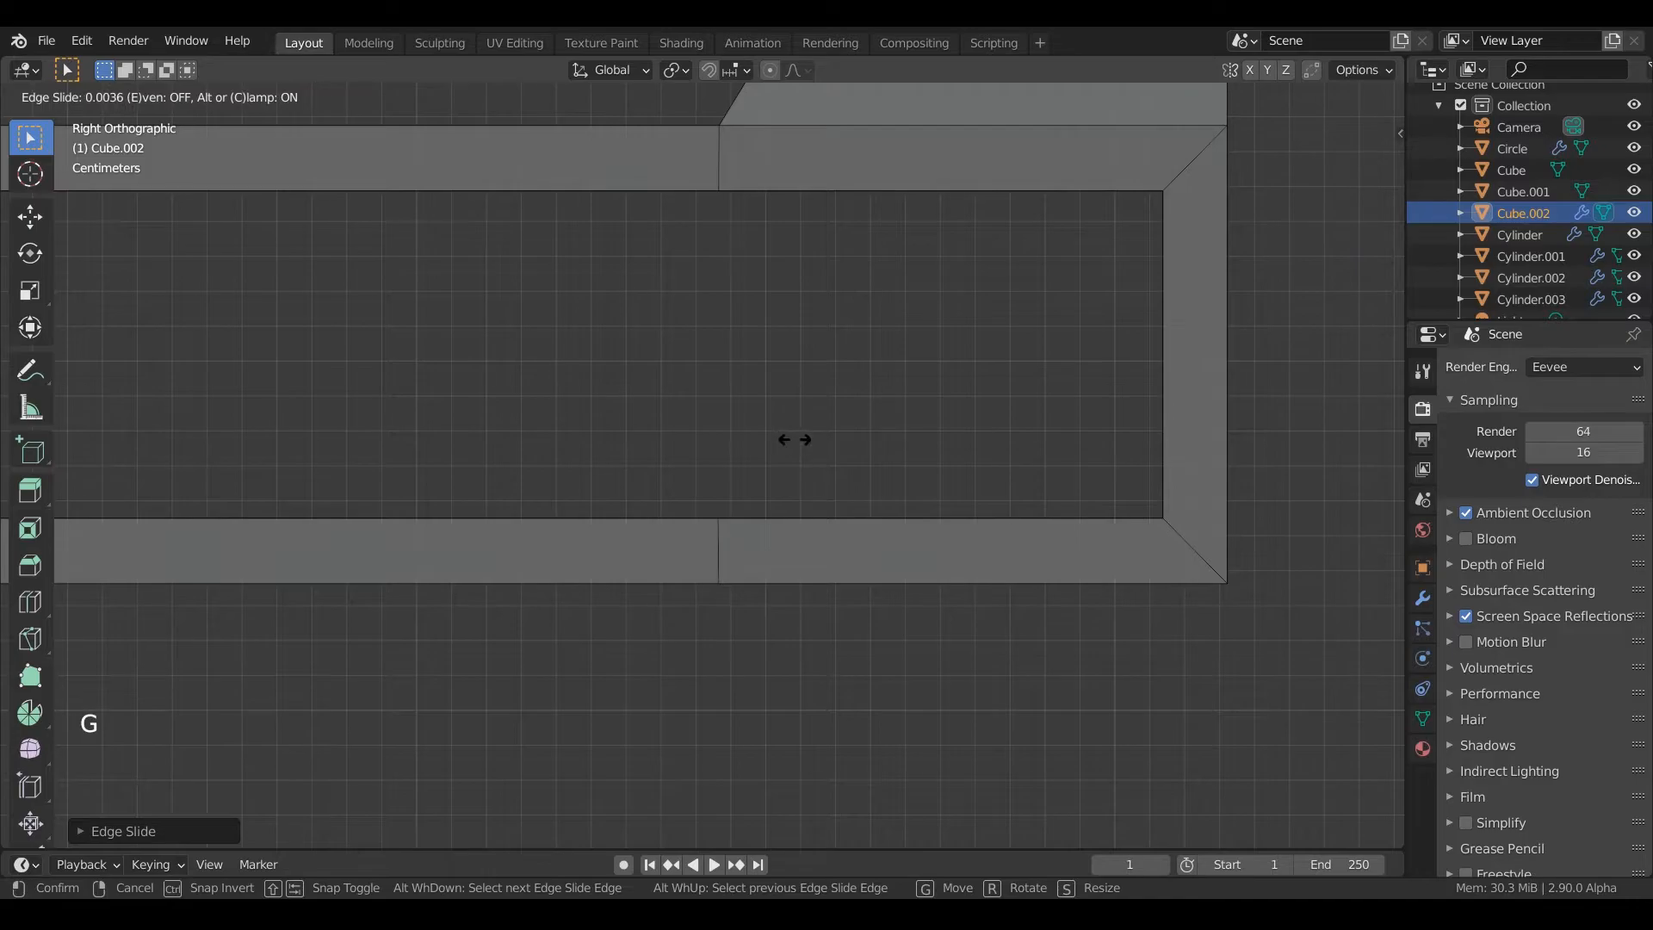
# Fill the bracket's open outer end with faces, starting with the section below the upright.
pyautogui.scroll(-3, 792, 439)
pyautogui.moveTo(793, 443); pyautogui.dragTo(454, 499, button='middle')
pyautogui.scroll(-3, 964, 178)
pyautogui.click(614, 364)
pyautogui.click(614, 364)
pyautogui.moveTo(614, 364); pyautogui.dragTo(509, 431, button='middle')
pyautogui.keyDown('shift'); pyautogui.click(532, 431); pyautogui.keyUp('shift')
pyautogui.keyDown('shift'); pyautogui.click(607, 494); pyautogui.keyUp('shift')
pyautogui.moveTo(607, 494); pyautogui.dragTo(663, 531, button='middle')
pyautogui.press('f')
pyautogui.scroll(-2, 665, 533)
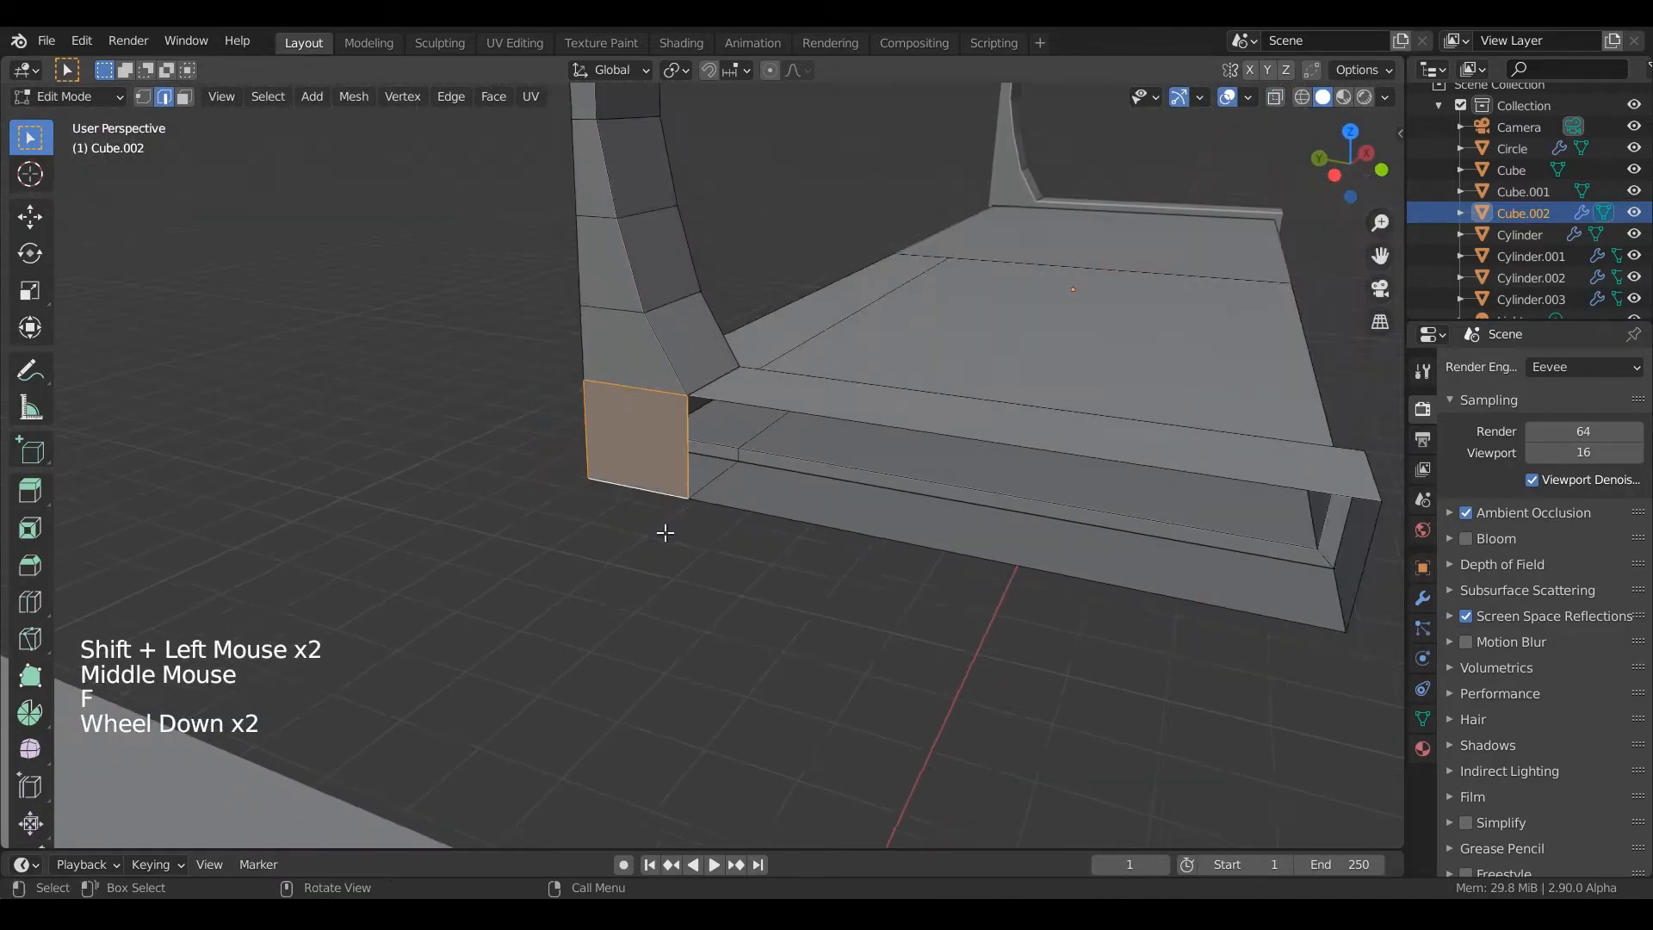
pyautogui.press('f')
pyautogui.scroll(-2, 1358, 590)
# Close the remaining opening in the bracket's outer end with faces and leave mesh editing.
pyautogui.moveTo(1359, 590); pyautogui.dragTo(911, 446, button='middle')
pyautogui.press('Tab')
pyautogui.scroll(-5, 911, 325)
pyautogui.moveTo(911, 325); pyautogui.dragTo(827, 388, button='middle')
pyautogui.scroll(-2, 1081, 531)
pyautogui.scroll(-2, 809, 362)
pyautogui.moveTo(827, 387); pyautogui.dragTo(837, 408, button='middle')
pyautogui.scroll(2, 836, 408)
pyautogui.moveTo(837, 408); pyautogui.dragTo(845, 327, button='middle')
# Apply the shelf's Mirror modifier so both halves become real mesh.
pyautogui.click(1421, 598)
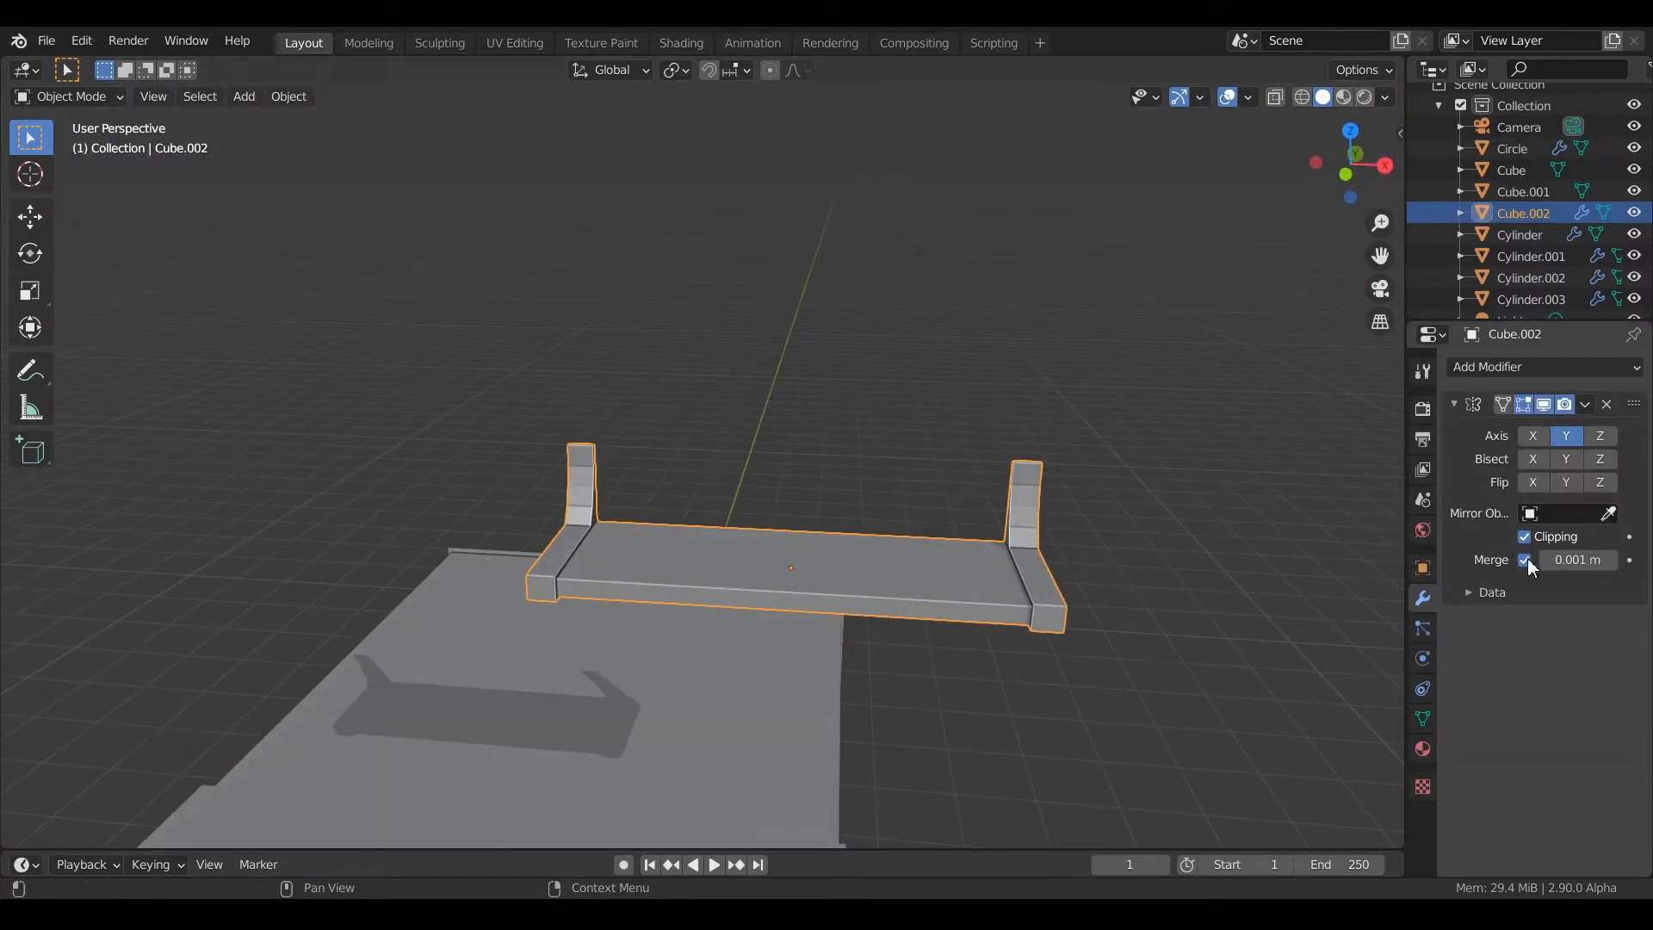
pyautogui.click(1572, 429)
pyautogui.scroll(-1, 1154, 456)
pyautogui.moveTo(1154, 456); pyautogui.dragTo(980, 520, button='middle')
pyautogui.press('Tab')
pyautogui.scroll(4, 979, 520)
pyautogui.press('Tab')
pyautogui.scroll(-4, 980, 520)
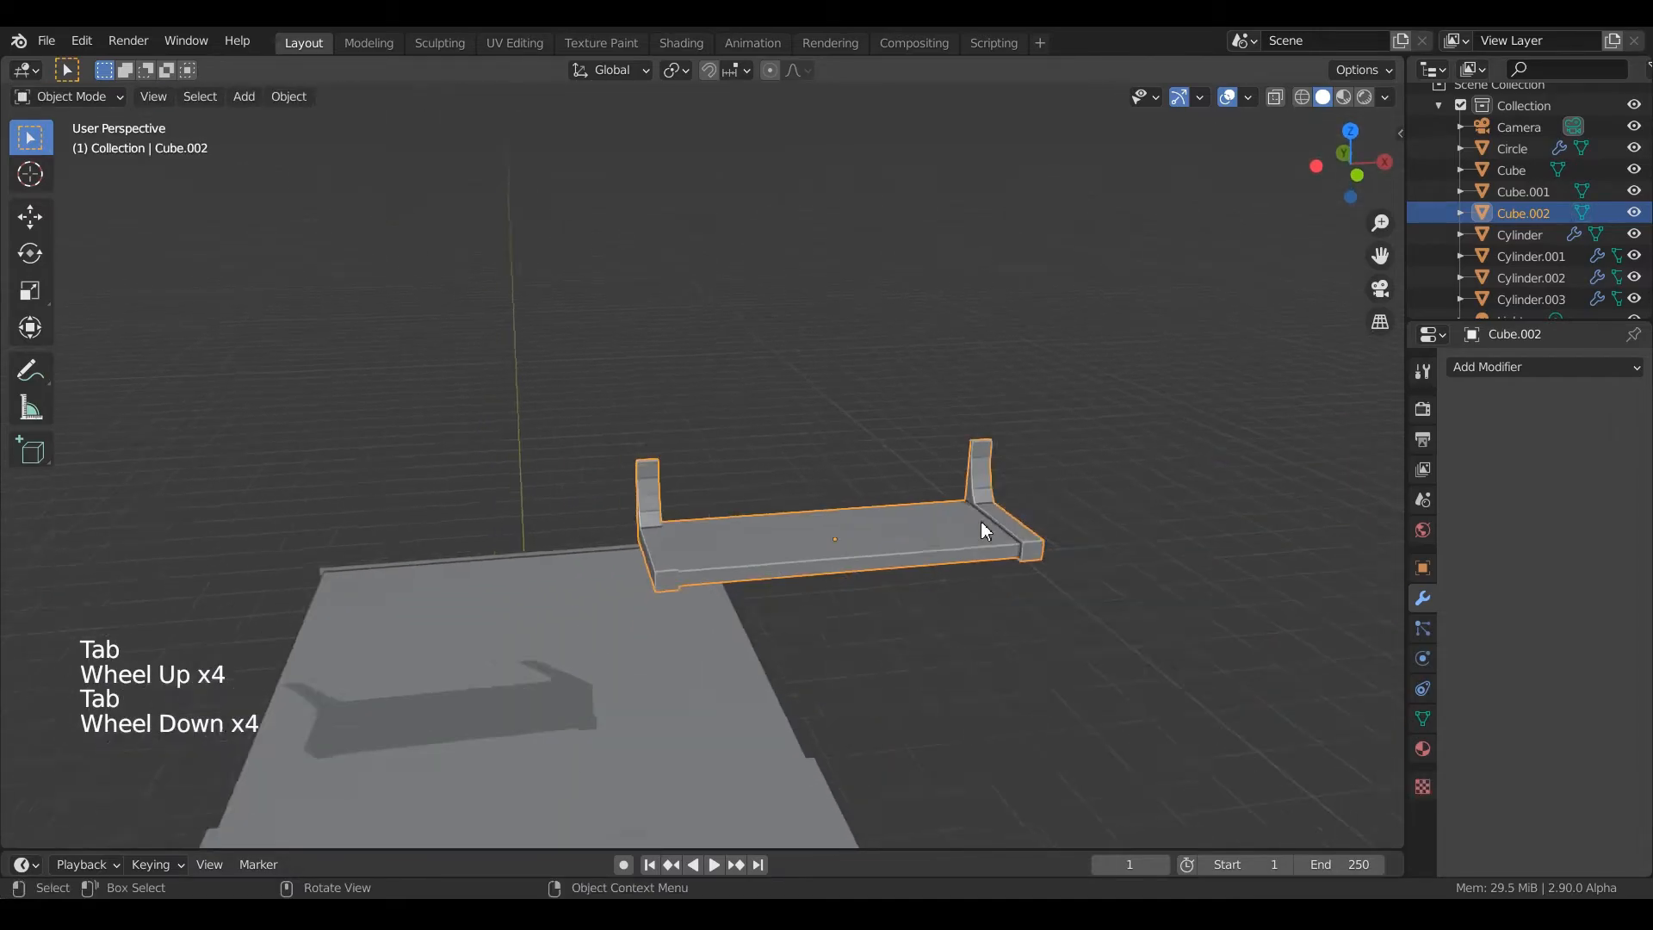
# Rotate the shelf upside down so its uprights point downward.
pyautogui.press('r')
pyautogui.click(980, 521)
pyautogui.moveTo(981, 528); pyautogui.dragTo(825, 489, button='middle')
# Try a Bevel modifier with 3 segments on the shelf, then remove the modifier.
pyautogui.scroll(1, 875, 480)
pyautogui.scroll(1, 867, 465)
pyautogui.click(1492, 368)
pyautogui.click(1198, 438)
pyautogui.moveTo(988, 462); pyautogui.dragTo(956, 470, button='middle')
pyautogui.scroll(1, 988, 515)
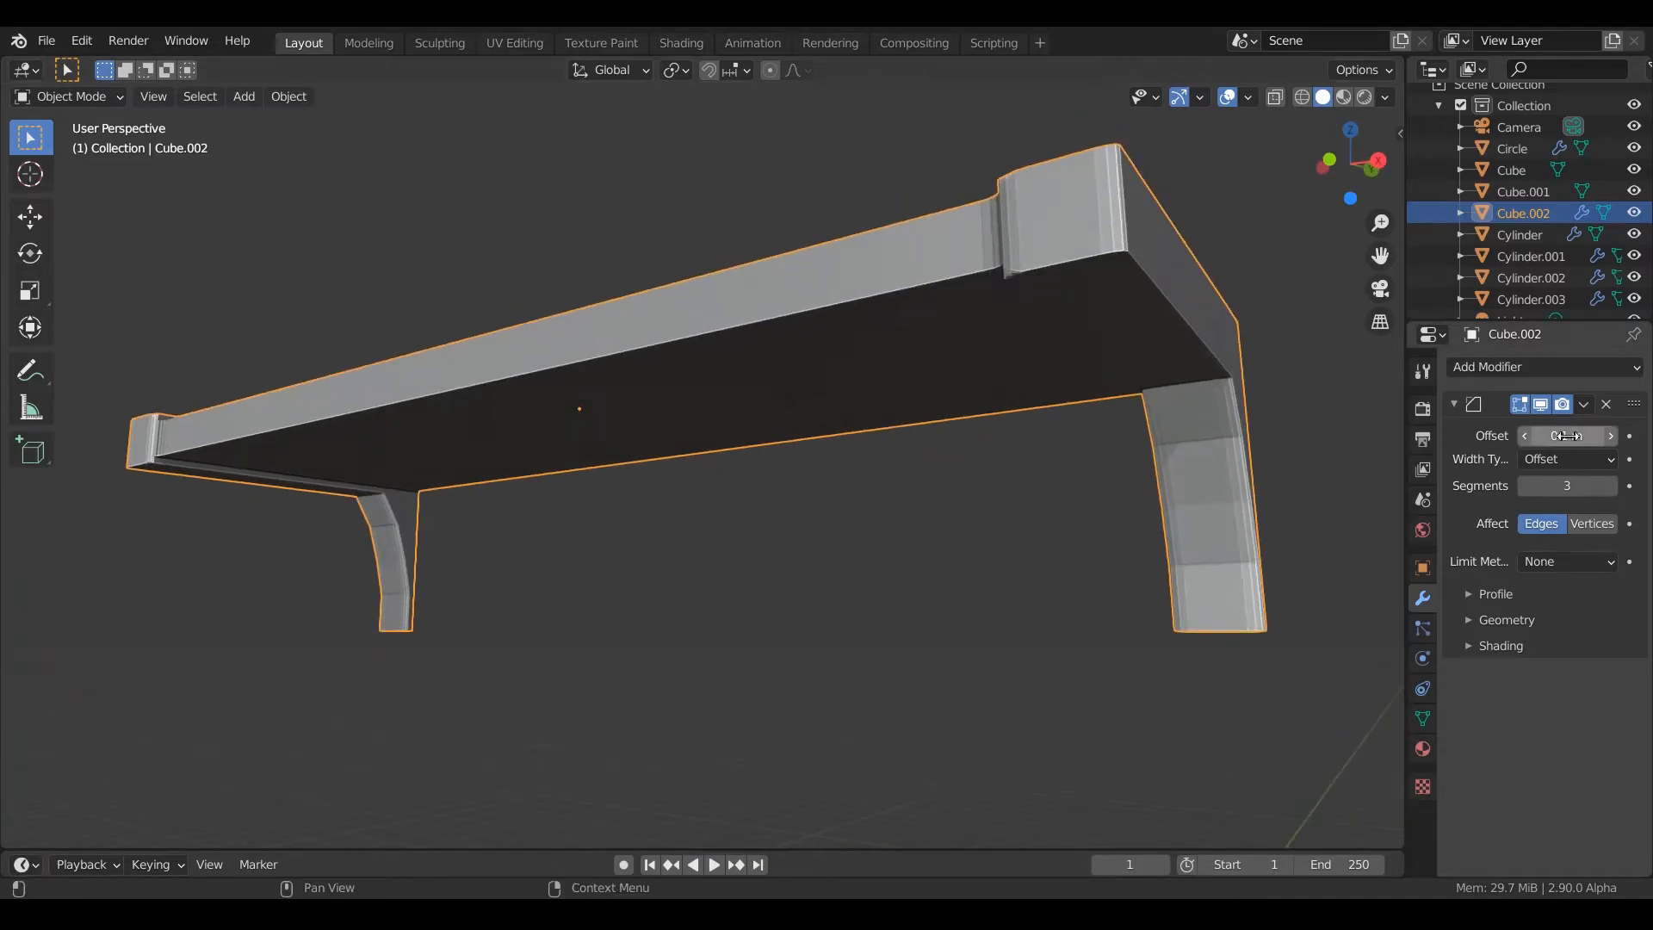
pyautogui.hotkey('ctrl', 'z')
pyautogui.click(1578, 520)
pyautogui.click(1554, 521)
pyautogui.click(1607, 405)
# Add a Subdivision Surface modifier to the shelf with viewport and render levels set to 3.
pyautogui.click(1543, 367)
pyautogui.click(1257, 722)
pyautogui.moveTo(1110, 439); pyautogui.dragTo(1070, 478, button='middle')
pyautogui.moveTo(1070, 478); pyautogui.dragTo(1069, 488, button='middle')
pyautogui.click(1611, 462)
pyautogui.click(1611, 462)
pyautogui.click(1611, 483)
pyautogui.moveTo(1154, 560); pyautogui.dragTo(1152, 539, button='middle')
# Add a vertical loop cut near the outer edge of the end bracket in front view.
pyautogui.press('Tab')
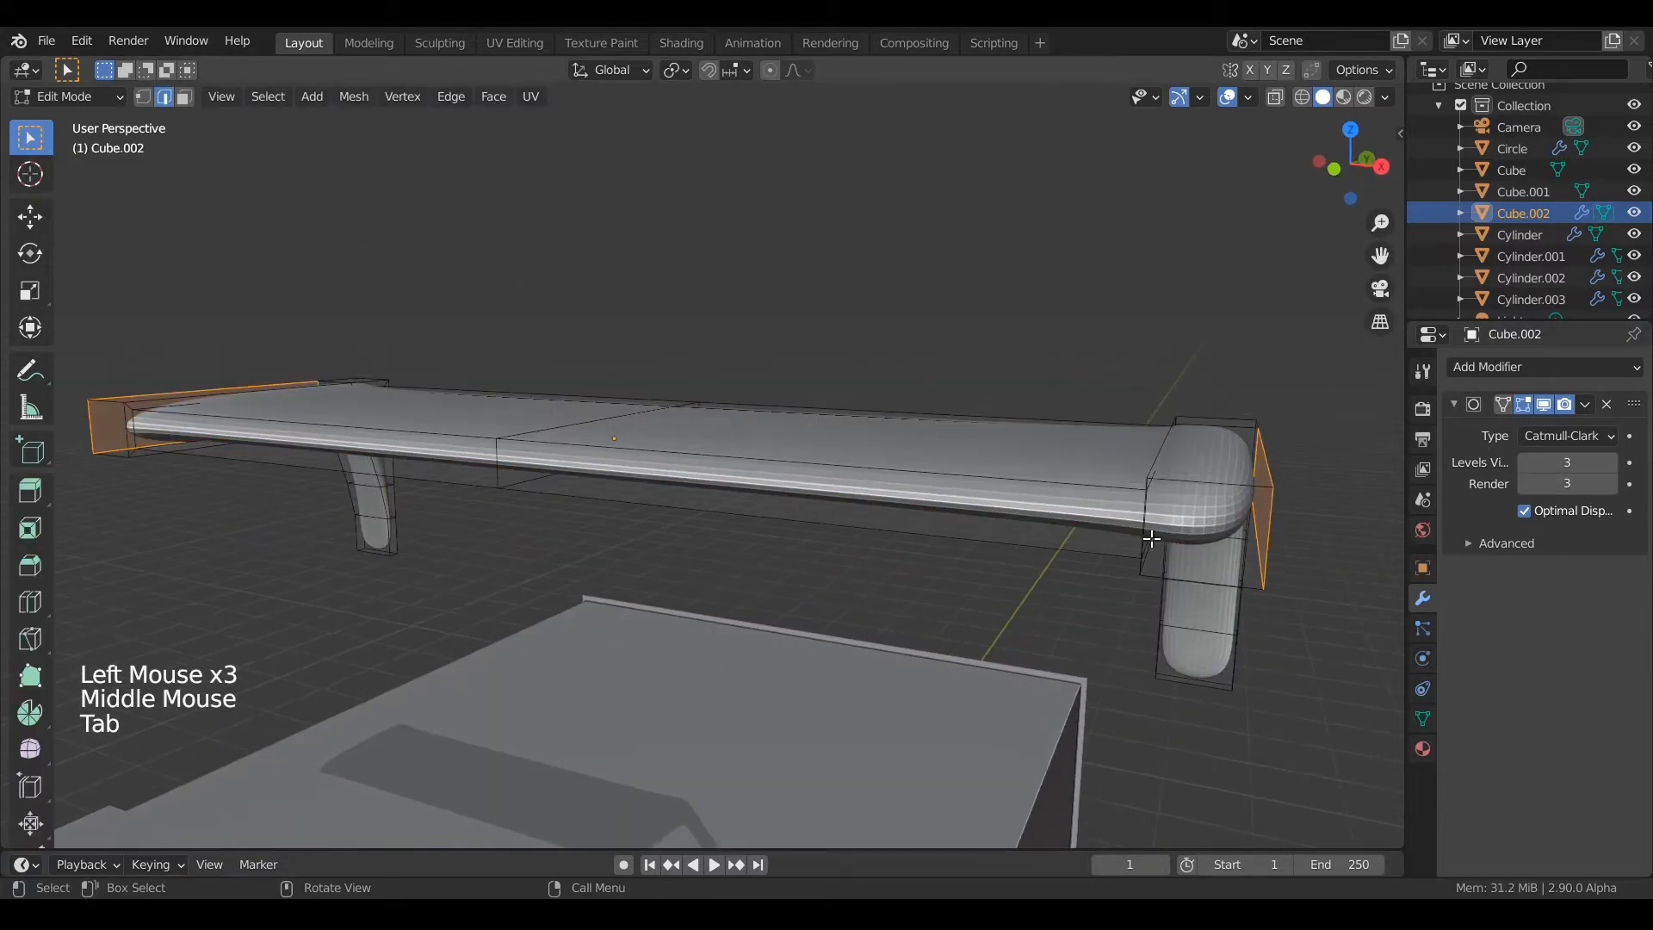
pyautogui.press('KP_1')
pyautogui.scroll(2, 1169, 410)
pyautogui.keyDown('shift'); pyautogui.moveTo(1169, 410); pyautogui.dragTo(741, 559, button='middle'); pyautogui.keyUp('shift')
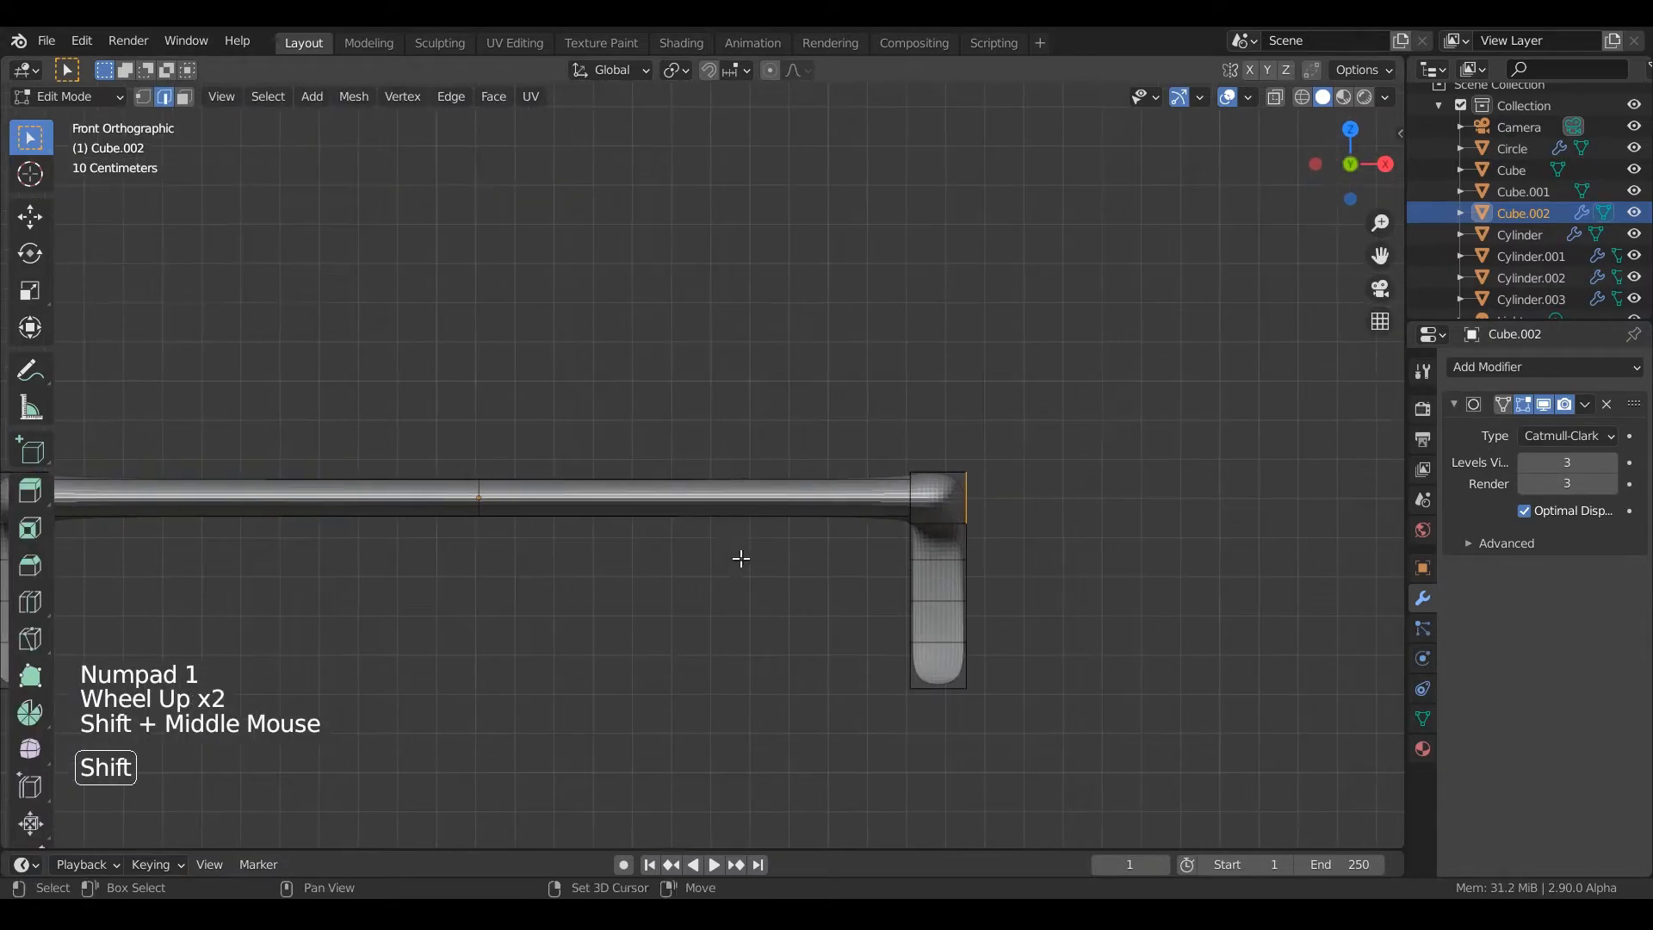
pyautogui.click(937, 510)
pyautogui.click(956, 515)
pyautogui.scroll(2, 955, 515)
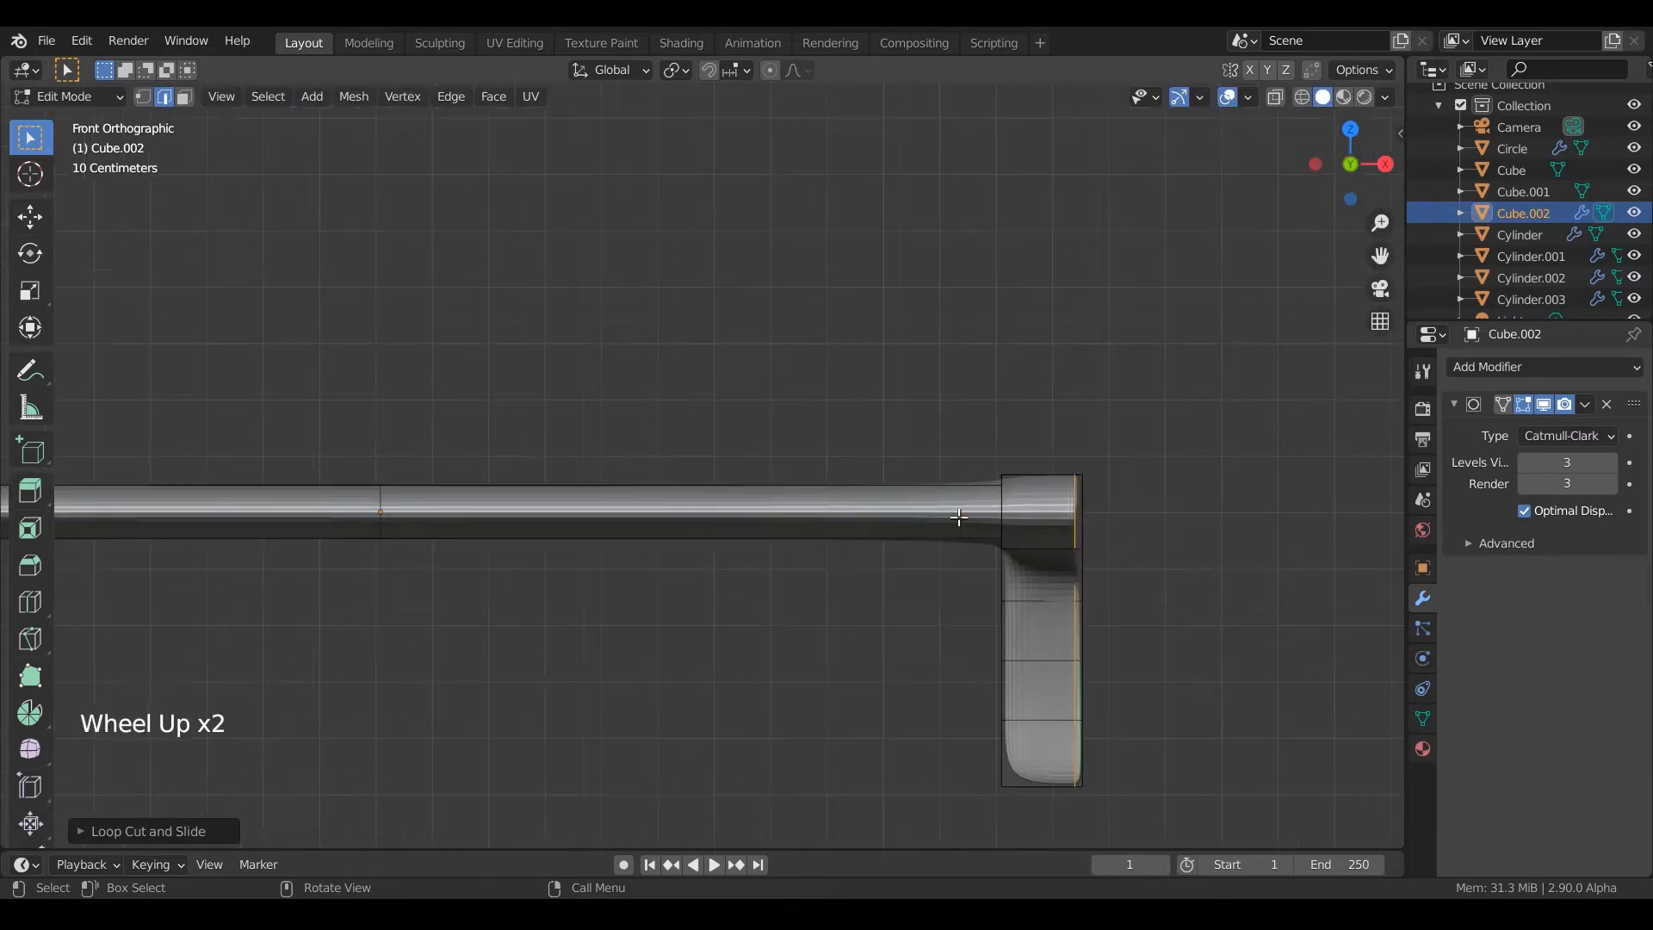
pyautogui.scroll(2, 796, 535)
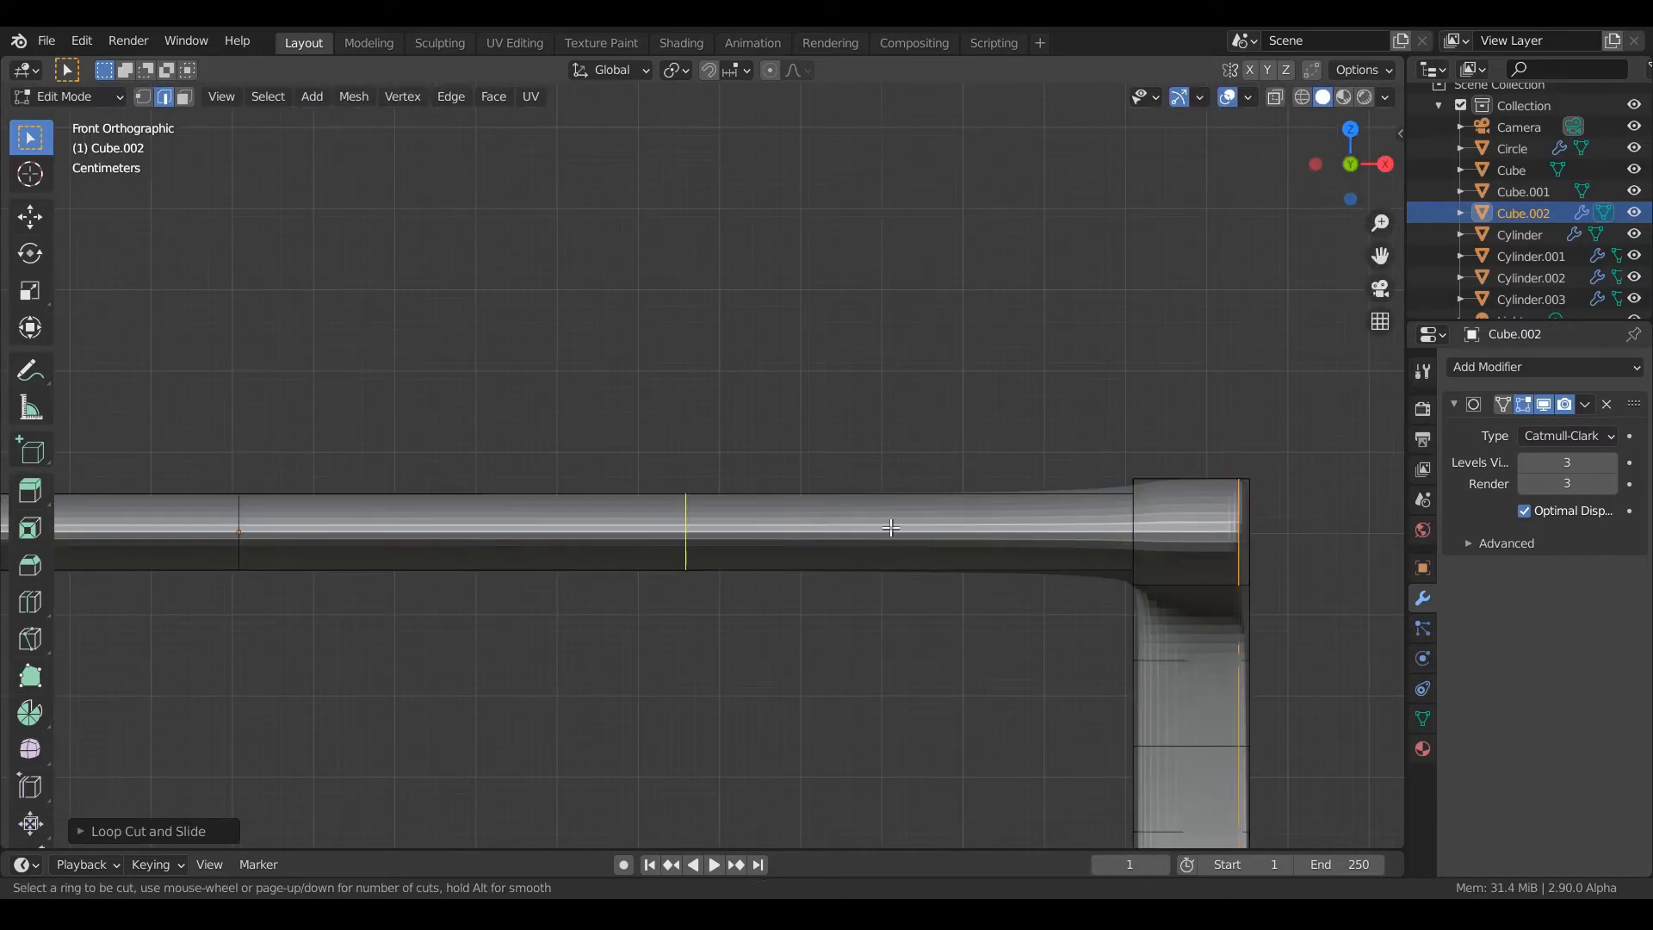
# Undo the loop cuts, subdivision, rotation and modifier application back to the unapplied Mirror modifier.
pyautogui.hotkey('ctrl', 'z')
pyautogui.hotkey('ctrl', 'z')
pyautogui.scroll(-4, 891, 527)
pyautogui.scroll(-2, 849, 598)
pyautogui.moveTo(891, 527); pyautogui.dragTo(952, 516, button='middle')
pyautogui.hotkey('ctrl', 'z')
pyautogui.hotkey('ctrl', 'z')
pyautogui.hotkey('ctrl', 'z')
pyautogui.hotkey('ctrl', 'z')
pyautogui.hotkey('ctrl', 'z')
pyautogui.hotkey('ctrl', 'z')
pyautogui.hotkey('ctrl', 'z')
pyautogui.hotkey('ctrl', 'z')
pyautogui.hotkey('ctrl', 'z')
pyautogui.hotkey('ctrl', 'z')
pyautogui.hotkey('ctrl', 'z')
pyautogui.hotkey('ctrl', 'z')
pyautogui.hotkey('ctrl', 'z')
pyautogui.hotkey('ctrl', 'z')
pyautogui.hotkey('ctrl', 'z')
pyautogui.hotkey('ctrl', 'z')
pyautogui.hotkey('ctrl', 'z')
pyautogui.scroll(-1, 816, 553)
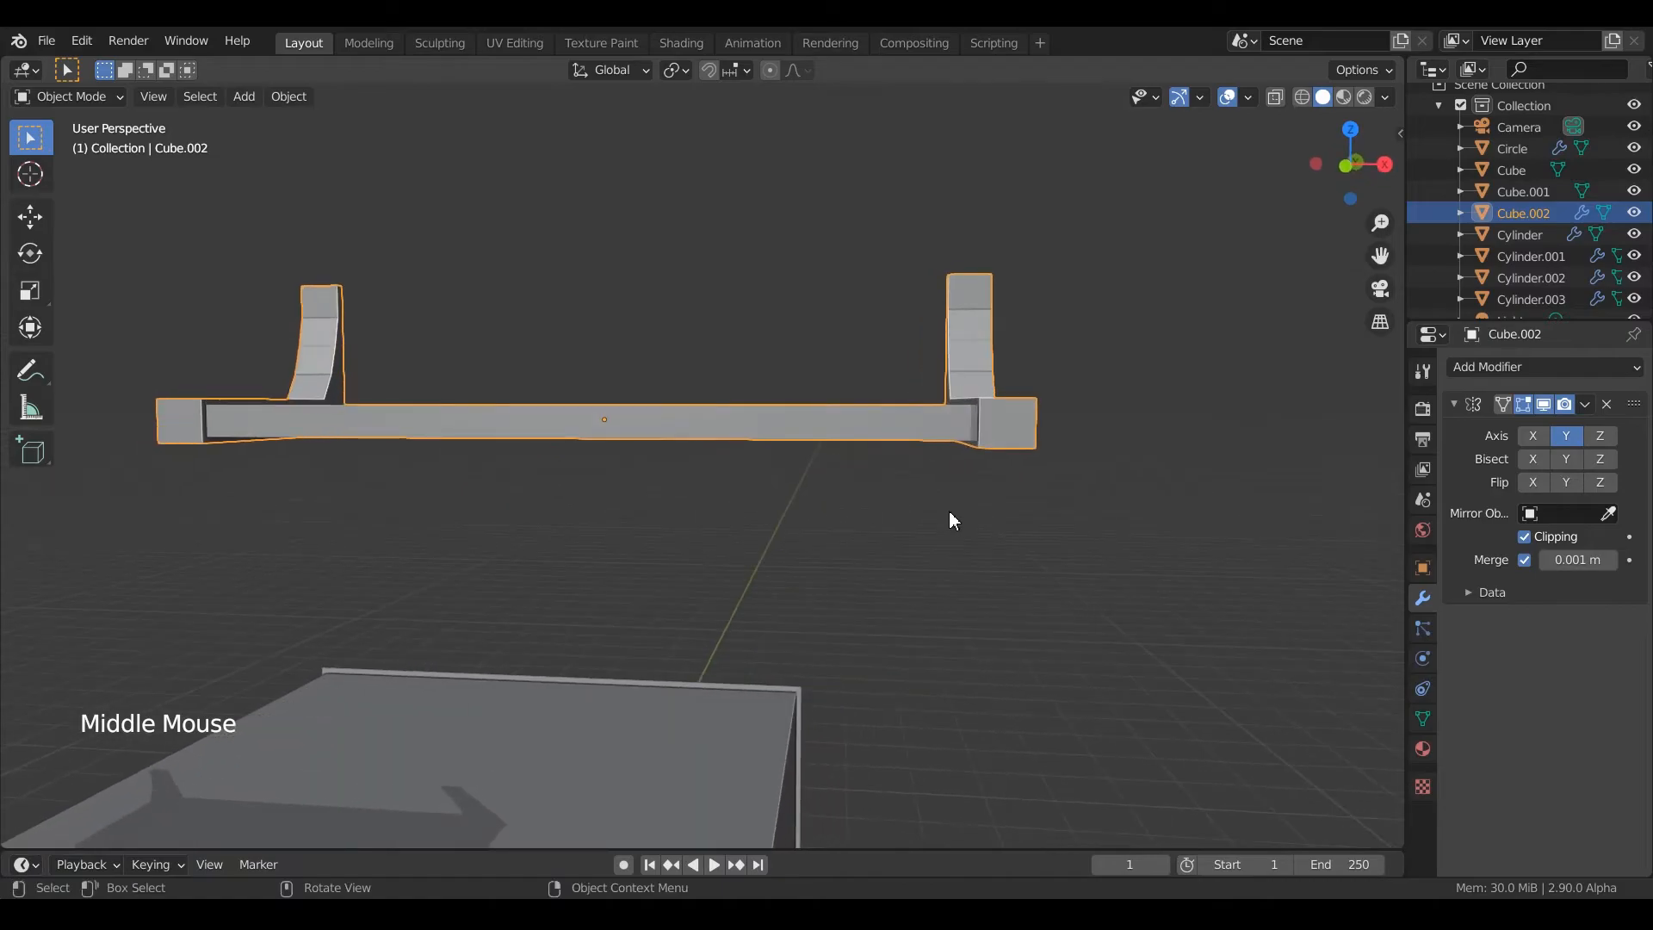
# Add a Subdivision Surface modifier after the Mirror modifier, set to viewport level 2, and show the mesh in front view.
pyautogui.press('KP_1')
pyautogui.click(1554, 367)
pyautogui.click(1248, 719)
pyautogui.moveTo(1248, 719); pyautogui.dragTo(857, 604, button='middle')
pyautogui.scroll(2, 1140, 539)
pyautogui.scroll(-1, 1077, 542)
pyautogui.press('Tab')
pyautogui.scroll(2, 857, 603)
pyautogui.press('KP_1')
pyautogui.click(1608, 681)
pyautogui.scroll(2, 878, 399)
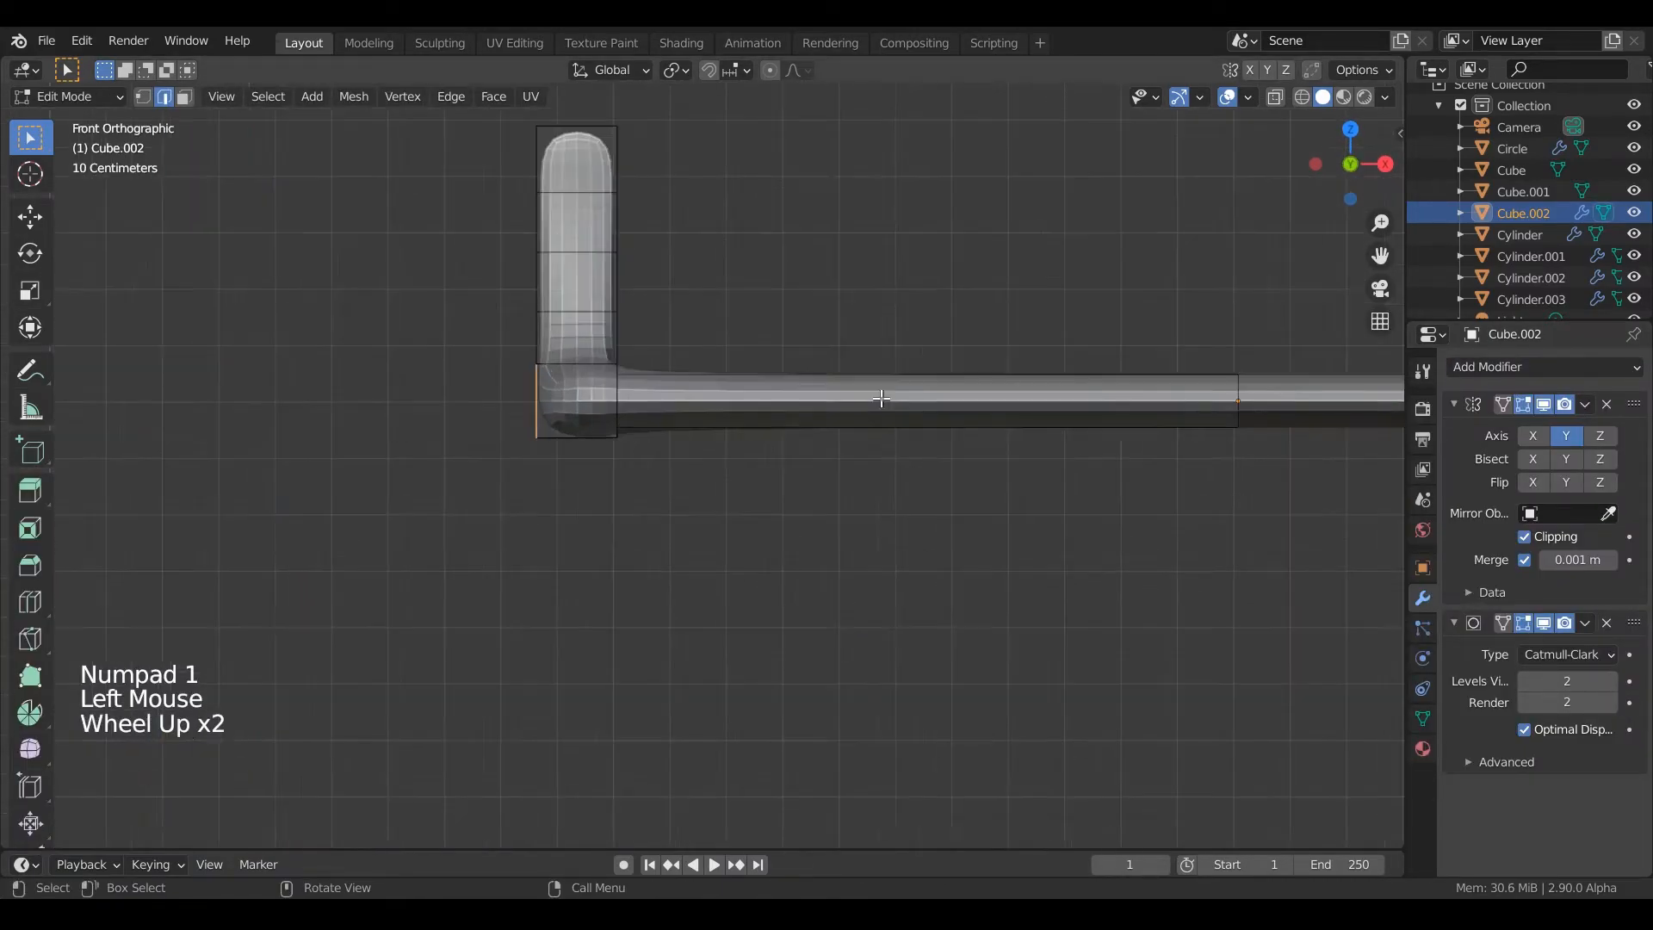
# Add vertical loop cuts close to both sides of the upright and on the shelf beside the bracket.
pyautogui.keyDown('shift'); pyautogui.moveTo(588, 265); pyautogui.dragTo(731, 428, button='middle'); pyautogui.keyUp('shift')
pyautogui.hotkey('ctrl', 'r')
pyautogui.click(725, 408)
pyautogui.click(694, 402)
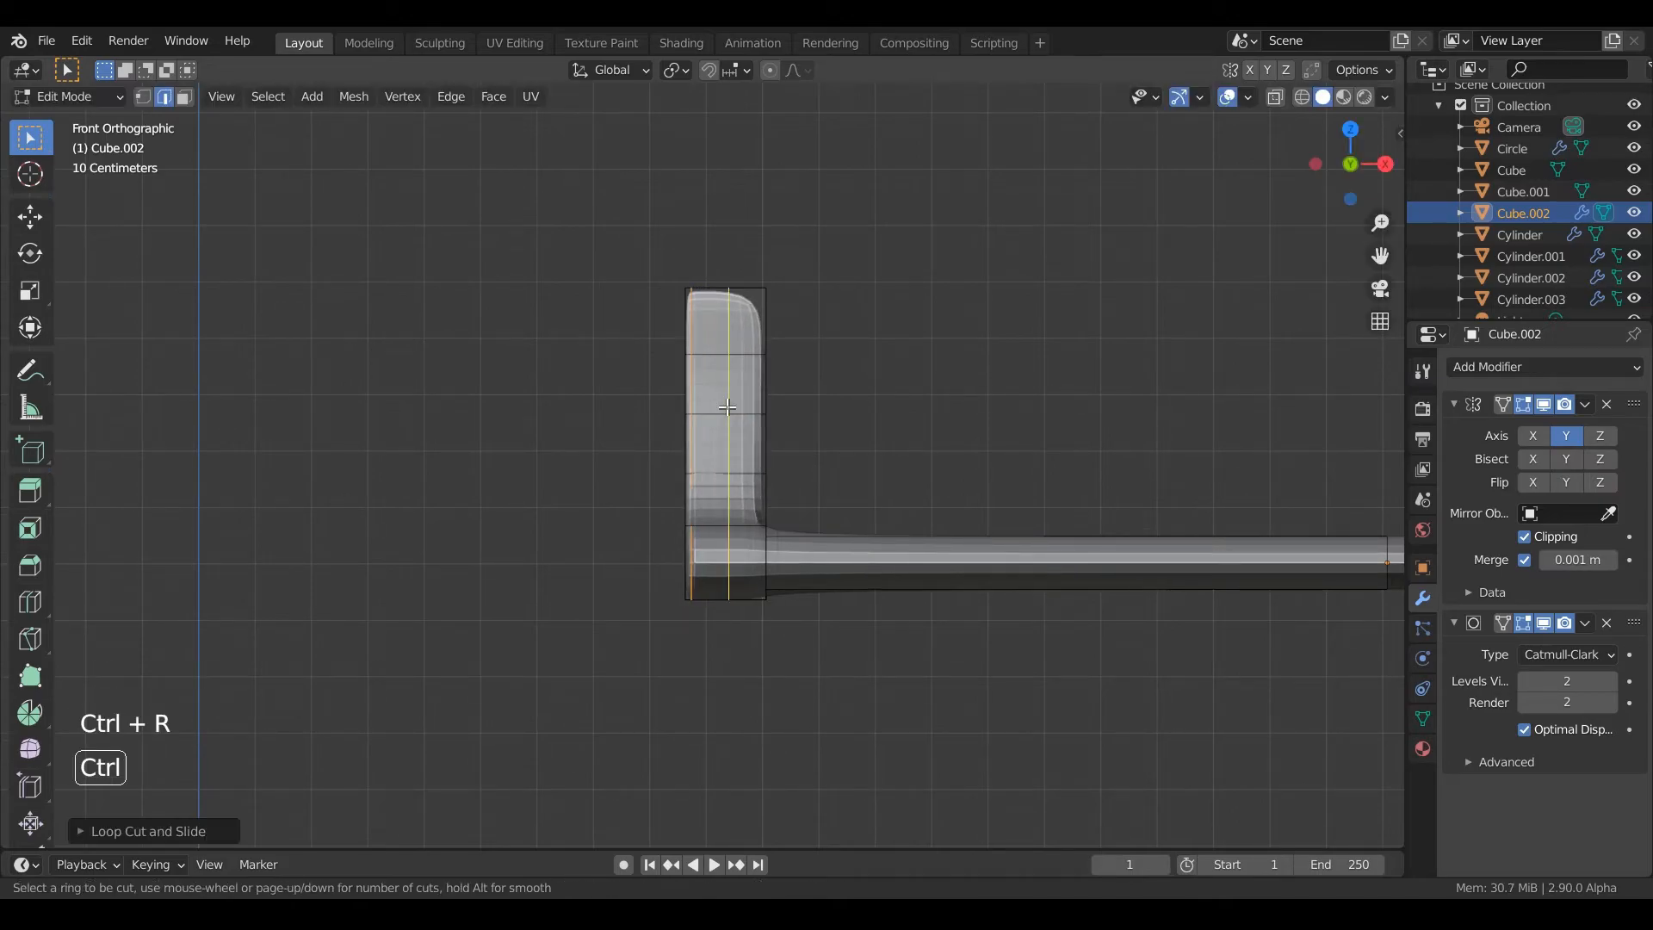
pyautogui.hotkey('ctrl', 'r')
pyautogui.click(727, 413)
pyautogui.scroll(1, 792, 465)
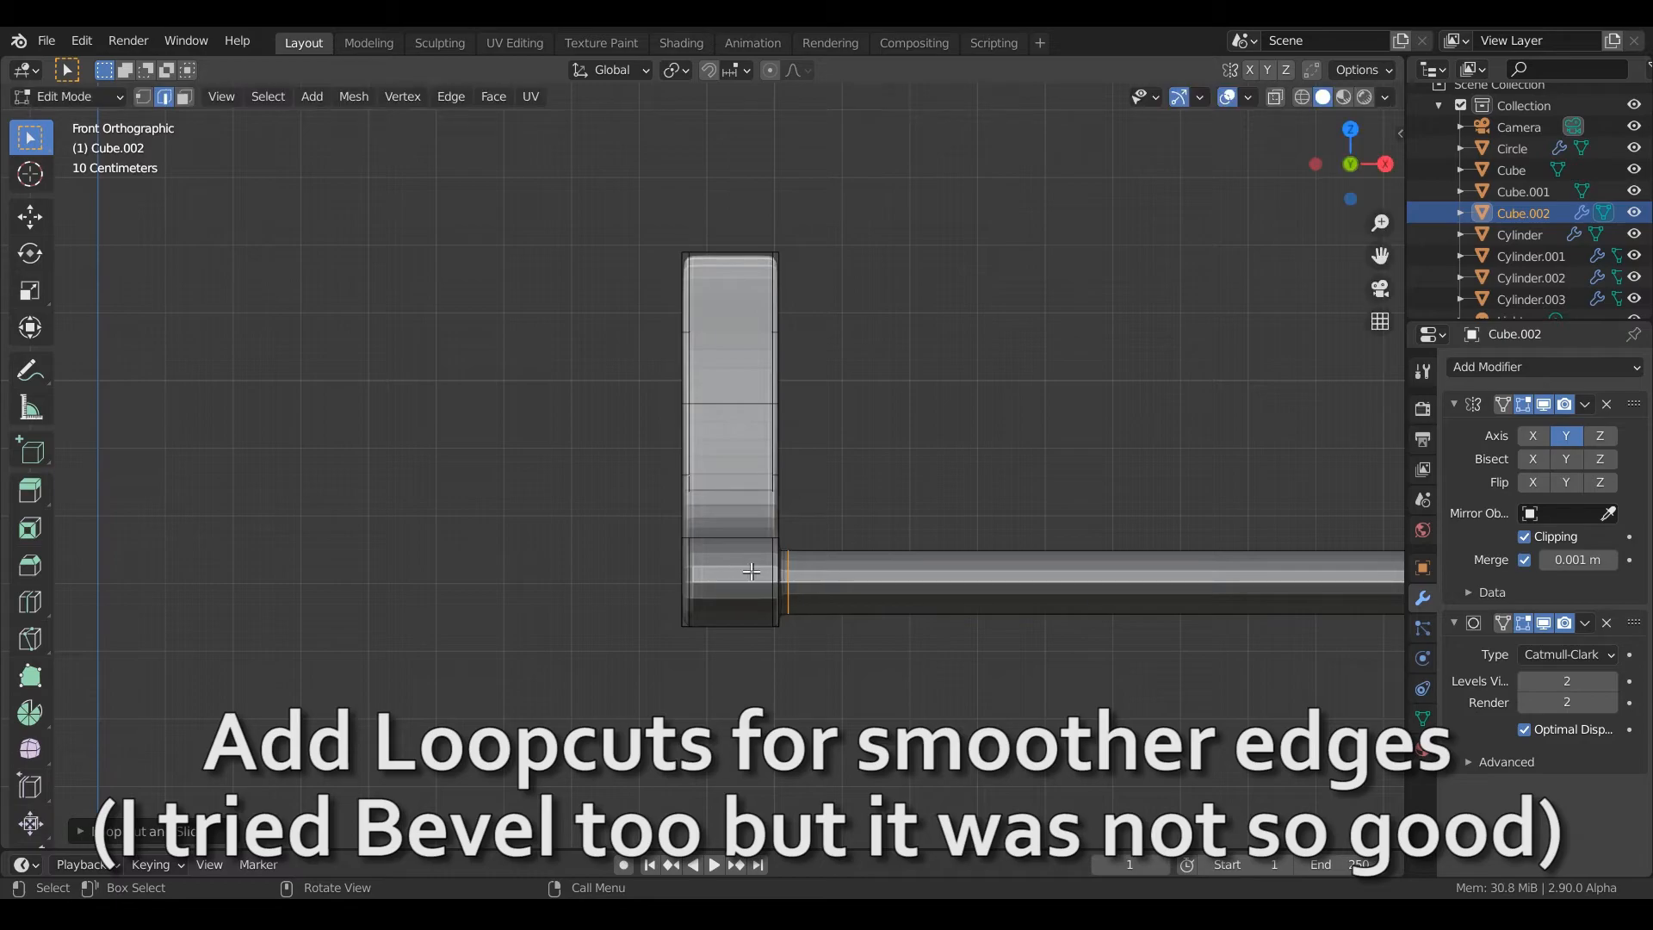
# Add a horizontal loop cut along the bottom edge of the shelf and bracket to sharpen it.
pyautogui.scroll(-4, 845, 616)
pyautogui.keyDown('shift'); pyautogui.moveTo(893, 572); pyautogui.dragTo(833, 546, button='middle'); pyautogui.keyUp('shift')
pyautogui.scroll(3, 833, 546)
pyautogui.hotkey('ctrl', 'r')
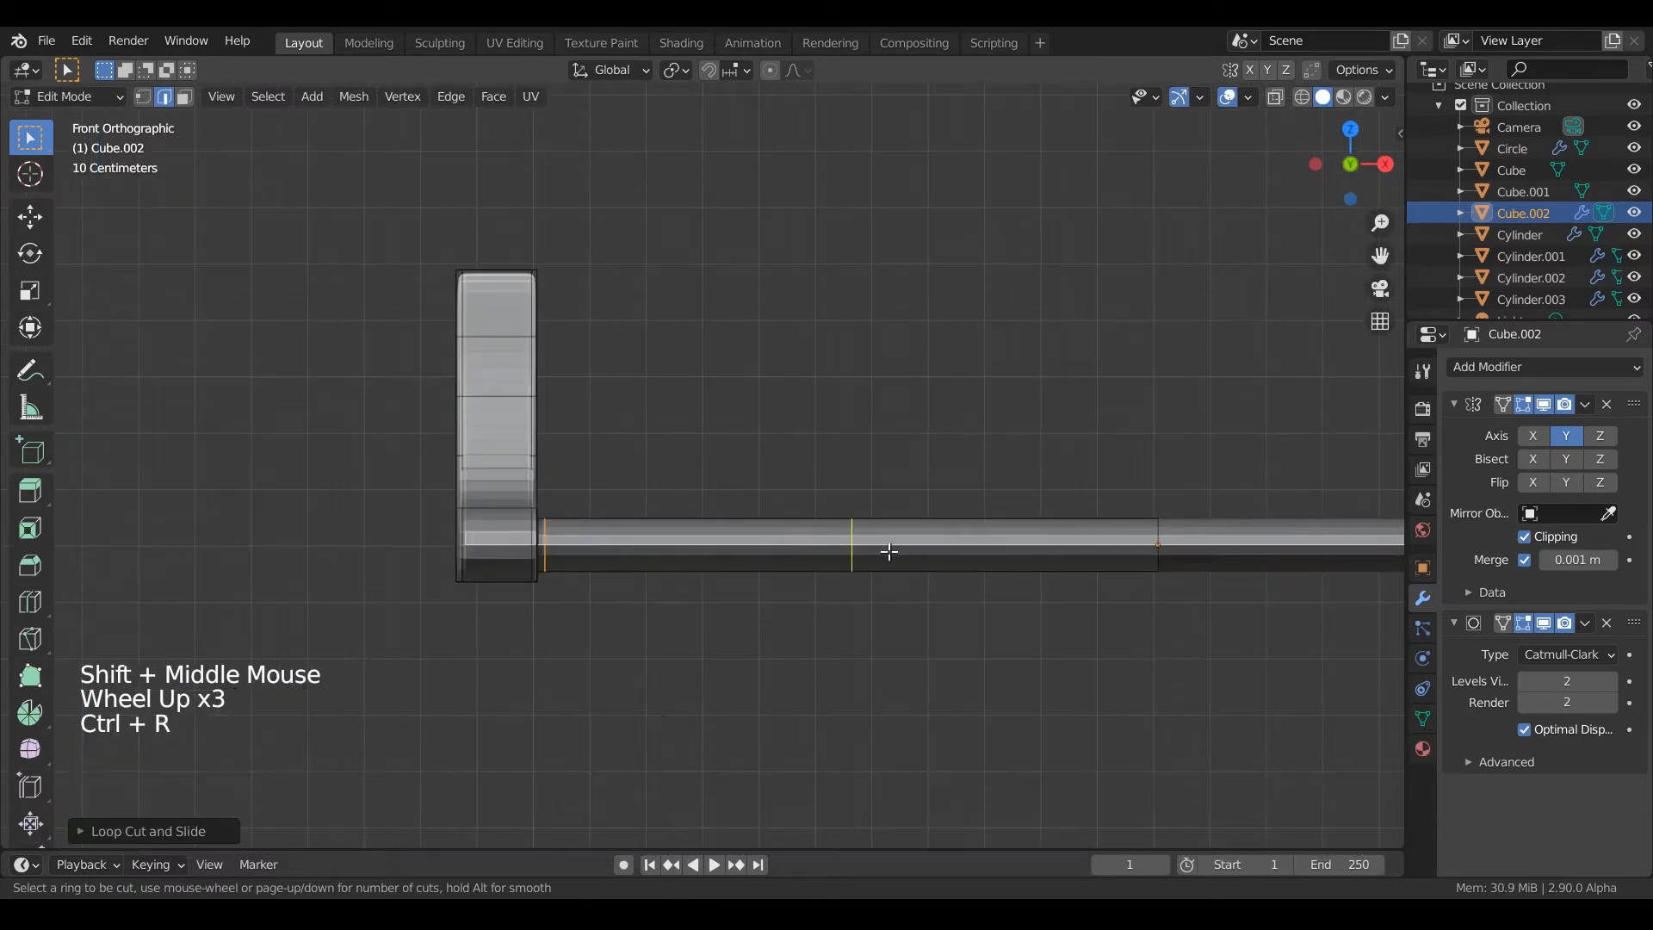
pyautogui.click(465, 551)
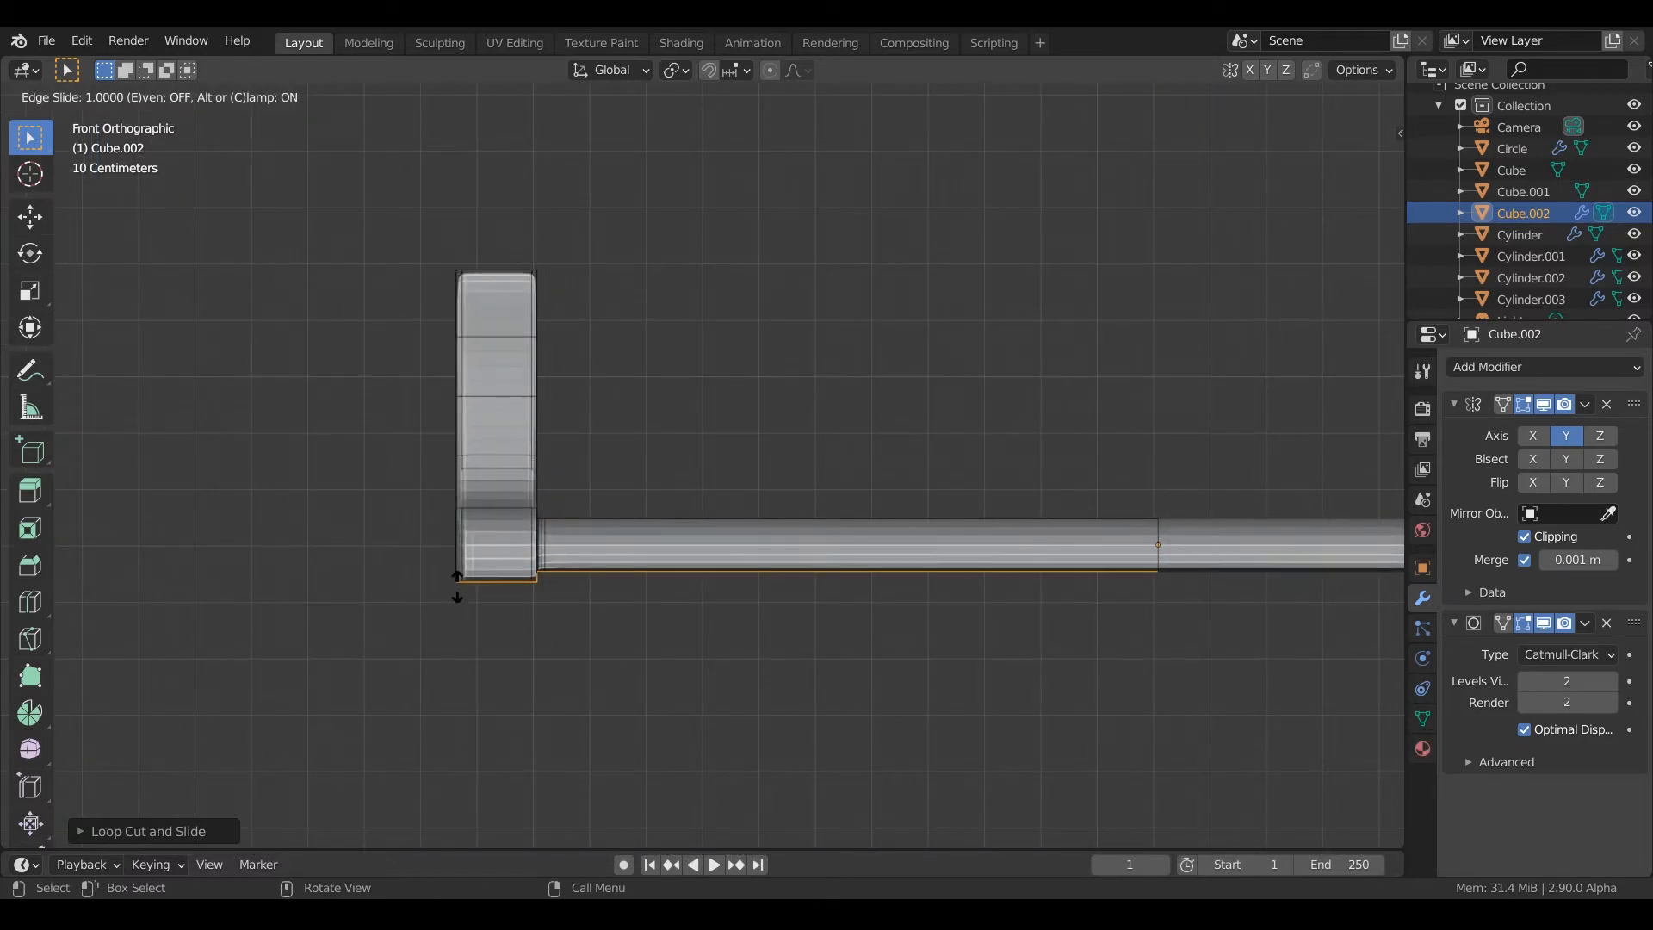
pyautogui.click(458, 583)
pyautogui.press('Tab')
pyautogui.scroll(-2, 742, 420)
pyautogui.moveTo(458, 580); pyautogui.dragTo(716, 476, button='middle')
pyautogui.scroll(-1, 741, 419)
# Add a second horizontal loop cut along the shelf and bracket, slid up toward the top edge.
pyautogui.press('KP_1')
pyautogui.scroll(4, 727, 532)
pyautogui.scroll(2, 716, 477)
pyautogui.press('Tab')
pyautogui.hotkey('ctrl', 'r')
pyautogui.click(375, 493)
pyautogui.click(380, 450)
pyautogui.press('Tab')
pyautogui.scroll(-4, 668, 442)
pyautogui.scroll(-2, 709, 465)
pyautogui.moveTo(668, 442); pyautogui.dragTo(697, 495, button='middle')
# Add a loop cut around the upright just below its tip to sharpen the upper end.
pyautogui.press('Tab')
pyautogui.keyDown('shift'); pyautogui.moveTo(697, 496); pyautogui.dragTo(738, 560, button='middle'); pyautogui.keyUp('shift')
pyautogui.scroll(4, 659, 521)
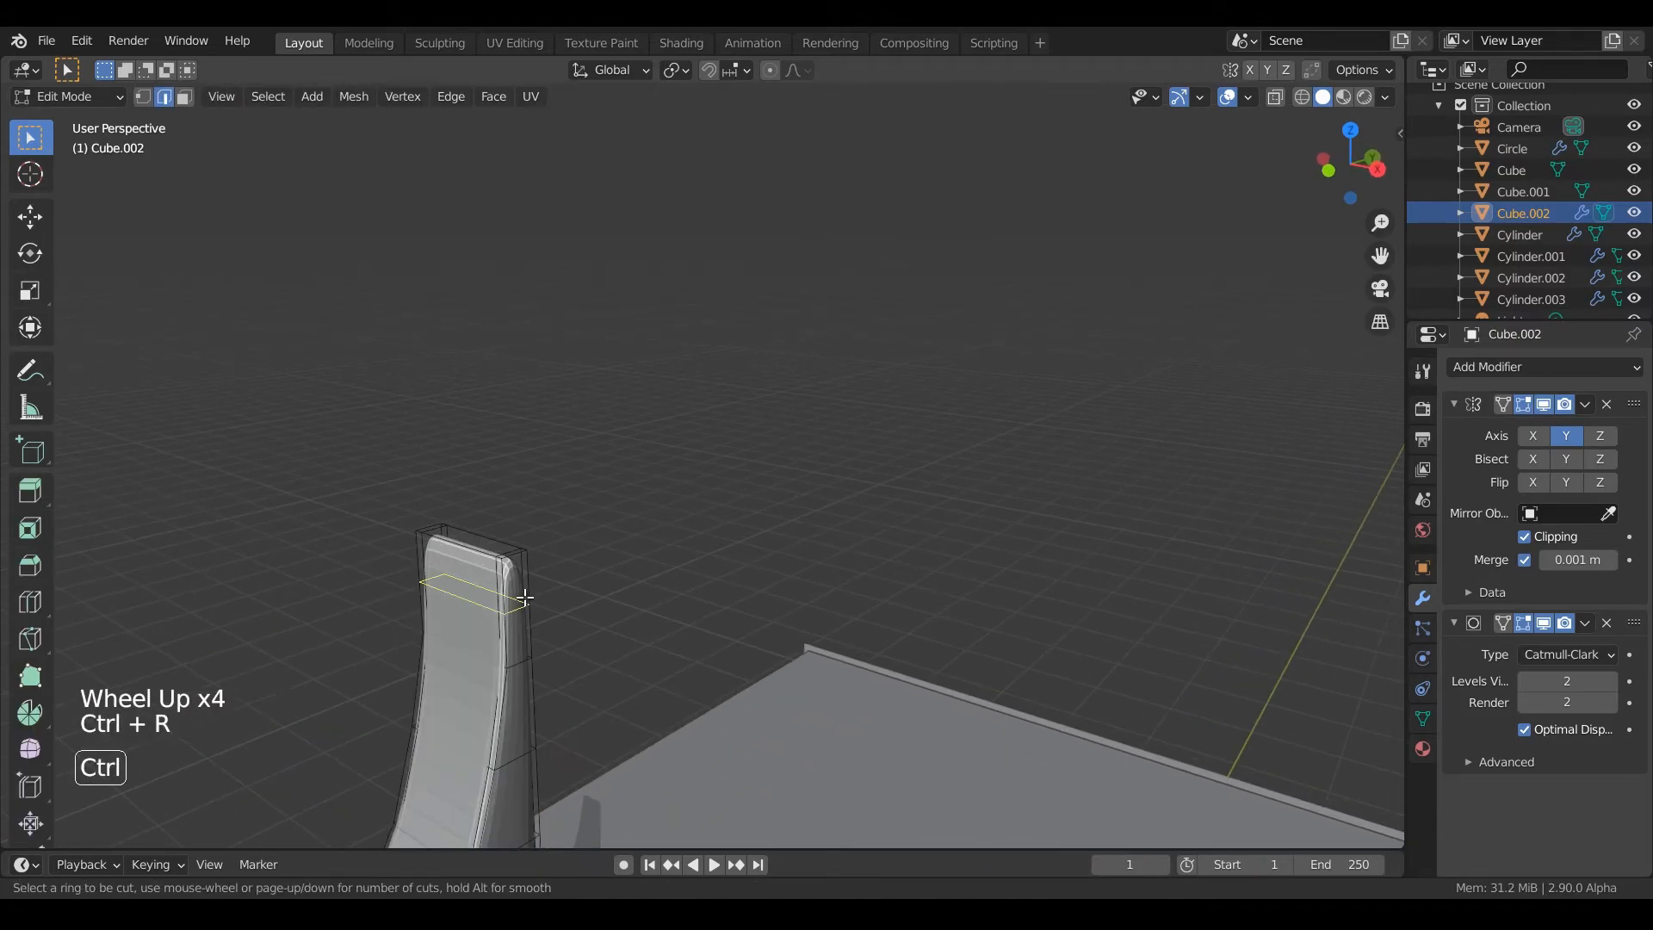
pyautogui.click(525, 597)
pyautogui.click(516, 548)
pyautogui.press('Tab')
pyautogui.scroll(-7, 595, 582)
# Try one more supporting loop cut on the shelf mesh, then undo it.
pyautogui.moveTo(596, 582); pyautogui.dragTo(620, 618, button='middle')
pyautogui.scroll(1, 670, 609)
pyautogui.scroll(1, 670, 609)
pyautogui.press('Tab')
pyautogui.moveTo(784, 678); pyautogui.dragTo(602, 539, button='middle')
pyautogui.scroll(5, 609, 602)
pyautogui.keyDown('shift'); pyautogui.moveTo(608, 602); pyautogui.dragTo(861, 508, button='middle'); pyautogui.keyUp('shift')
pyautogui.hotkey('ctrl', 'r')
pyautogui.click(775, 487)
pyautogui.click(775, 500)
pyautogui.press('Tab')
pyautogui.scroll(-2, 776, 499)
pyautogui.hotkey('ctrl', 'z')
pyautogui.hotkey('ctrl', 'z')
# Set the Subdivision Surface viewport and render levels to 3 and shade the shelf smooth.
pyautogui.click(1613, 704)
pyautogui.scroll(2, 861, 516)
pyautogui.press('Tab')
pyautogui.rightClick(914, 524)
pyautogui.scroll(-2, 963, 491)
pyautogui.keyDown('shift'); pyautogui.moveTo(861, 508); pyautogui.dragTo(706, 512, button='middle'); pyautogui.keyUp('shift')
pyautogui.moveTo(706, 513)
pyautogui.mouseDown(button='middle')
pyautogui.moveTo(657, 513)
pyautogui.moveTo(738, 509)
pyautogui.mouseUp(button='middle')
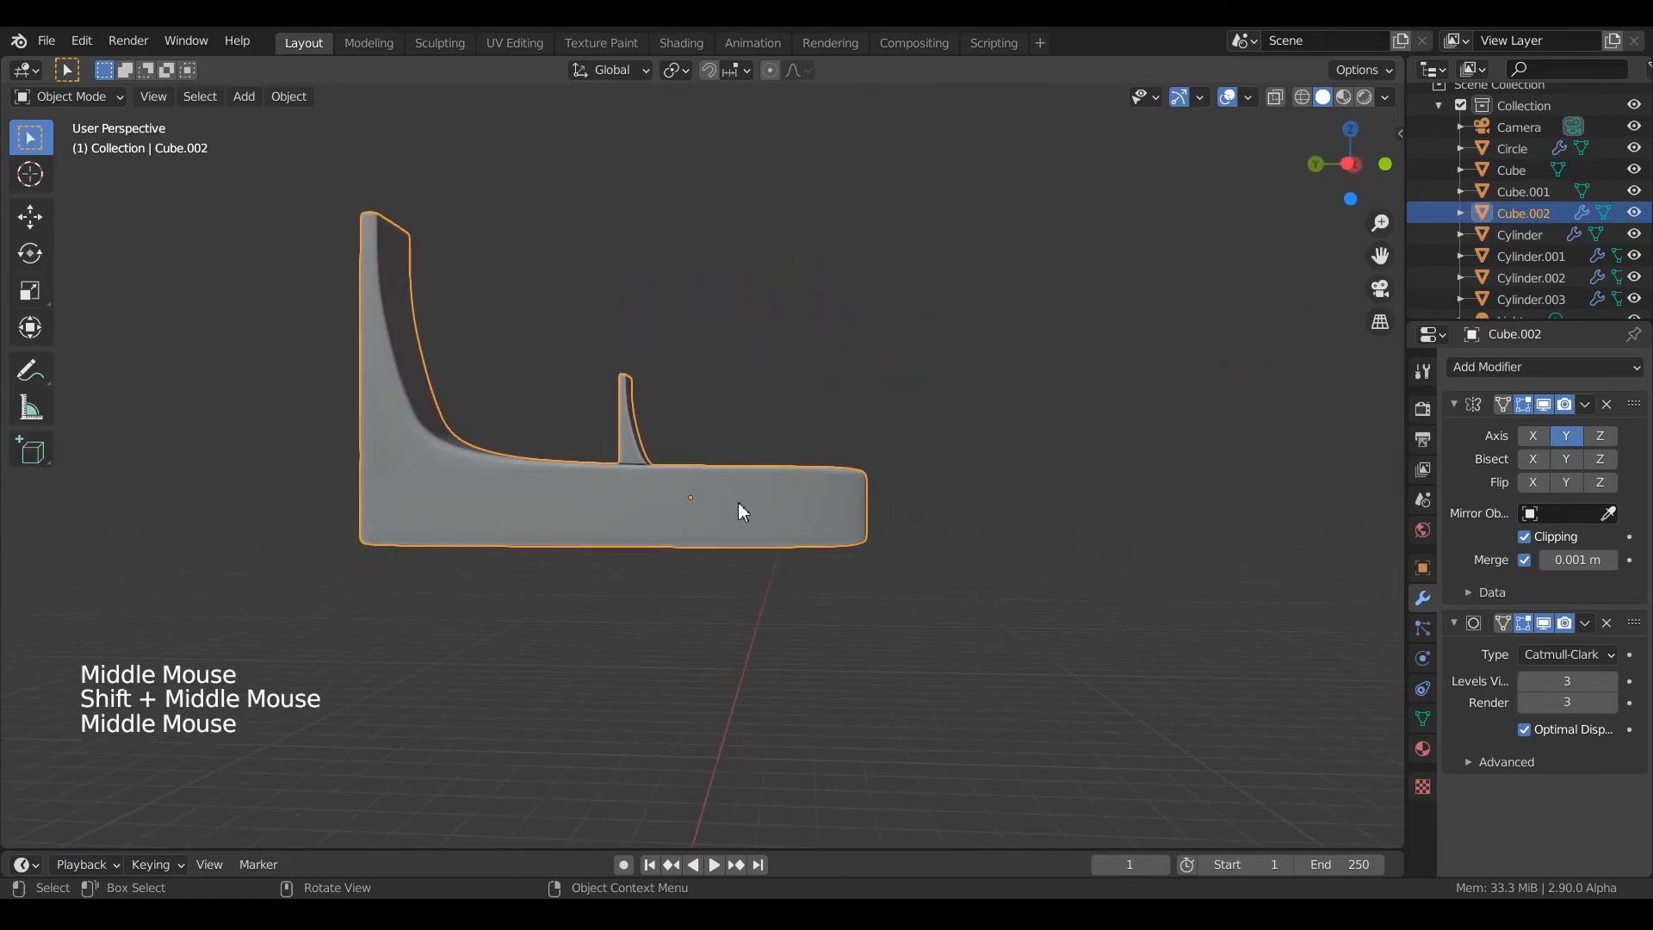
# Add a loop cut close to the front edge of the shelf and bracket.
pyautogui.press('Tab')
pyautogui.scroll(1, 807, 503)
pyautogui.click(1073, 500)
pyautogui.press('Tab')
pyautogui.scroll(-1, 973, 509)
pyautogui.moveTo(974, 508); pyautogui.dragTo(665, 472, button='middle')
# Try a loop cut across the lower part of the upright, undo it, and leave mesh editing.
pyautogui.press('Tab')
pyautogui.scroll(1, 467, 436)
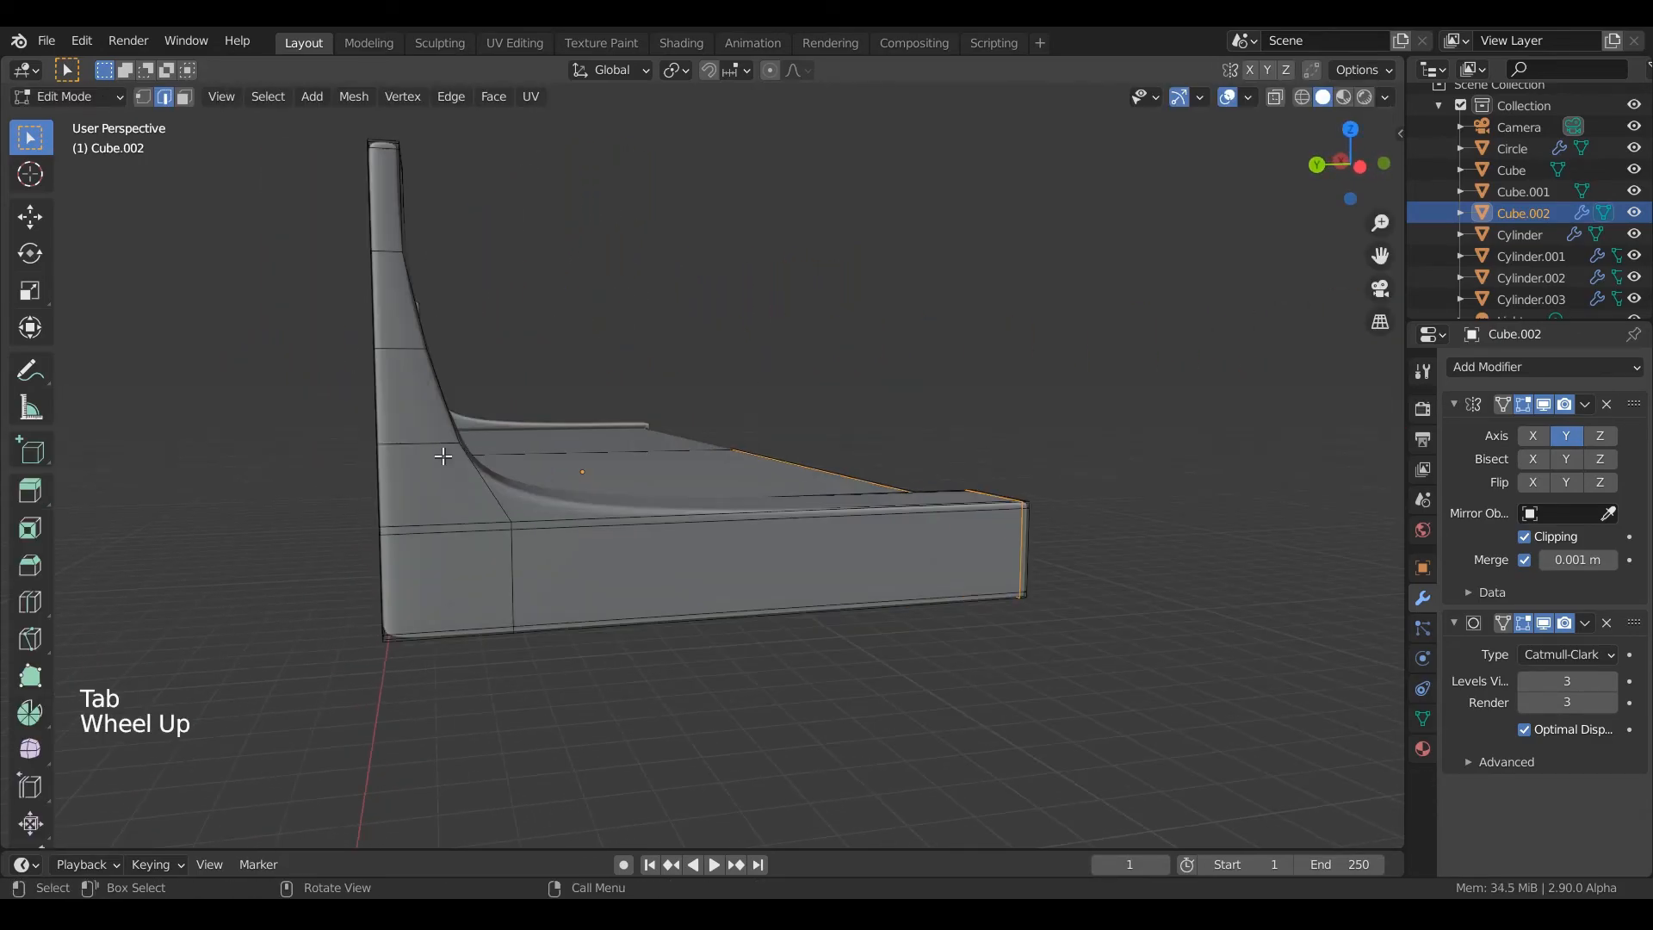
pyautogui.click(407, 463)
pyautogui.press('Tab')
pyautogui.scroll(-2, 414, 470)
pyautogui.moveTo(414, 470); pyautogui.dragTo(658, 565, button='middle')
pyautogui.hotkey('ctrl', 'z')
pyautogui.hotkey('ctrl', 'z')
pyautogui.scroll(2, 489, 500)
pyautogui.press('Tab')
pyautogui.scroll(1, 534, 517)
pyautogui.scroll(-5, 410, 516)
pyautogui.scroll(-2, 639, 513)
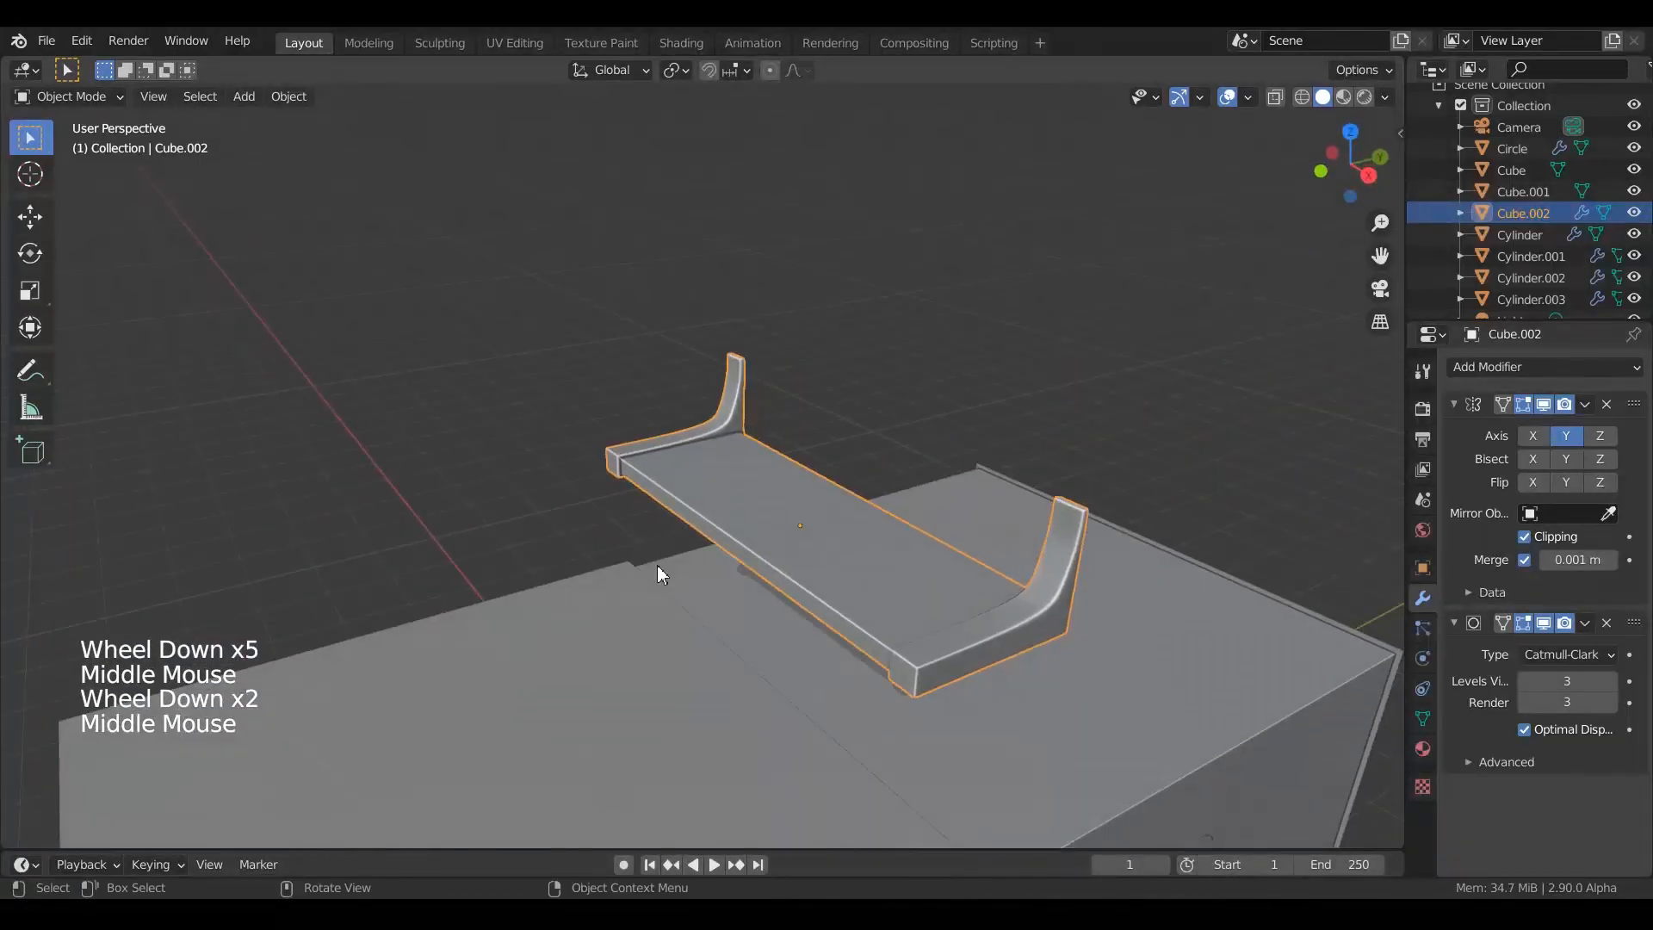